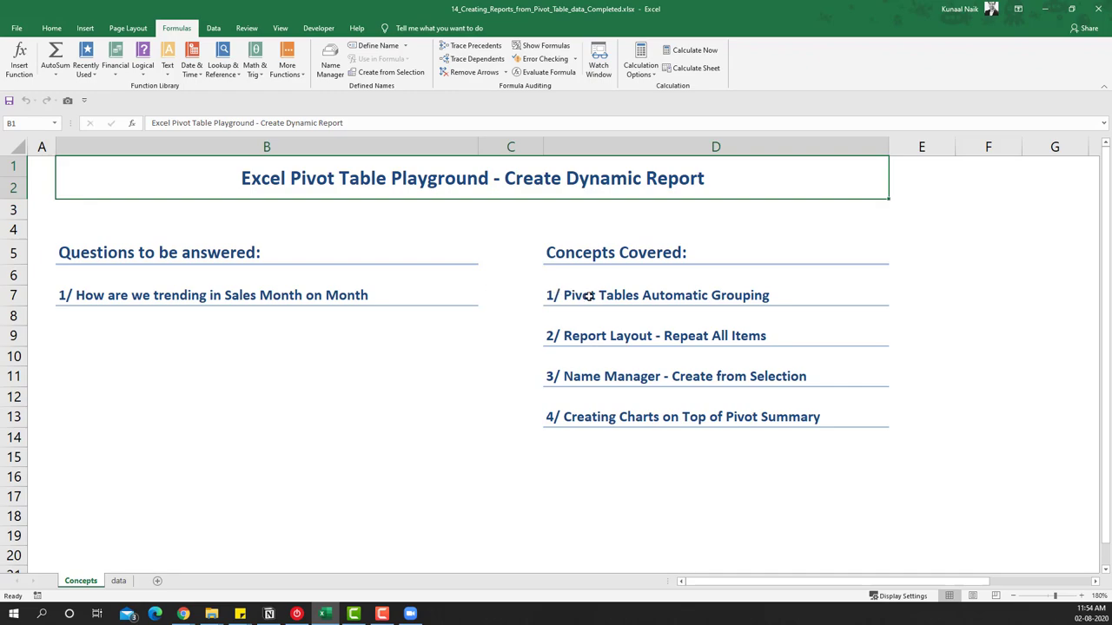
- Review the list of concepts covered, from pivot table automatic grouping to creating charts on a pivot summary
click(610, 341)
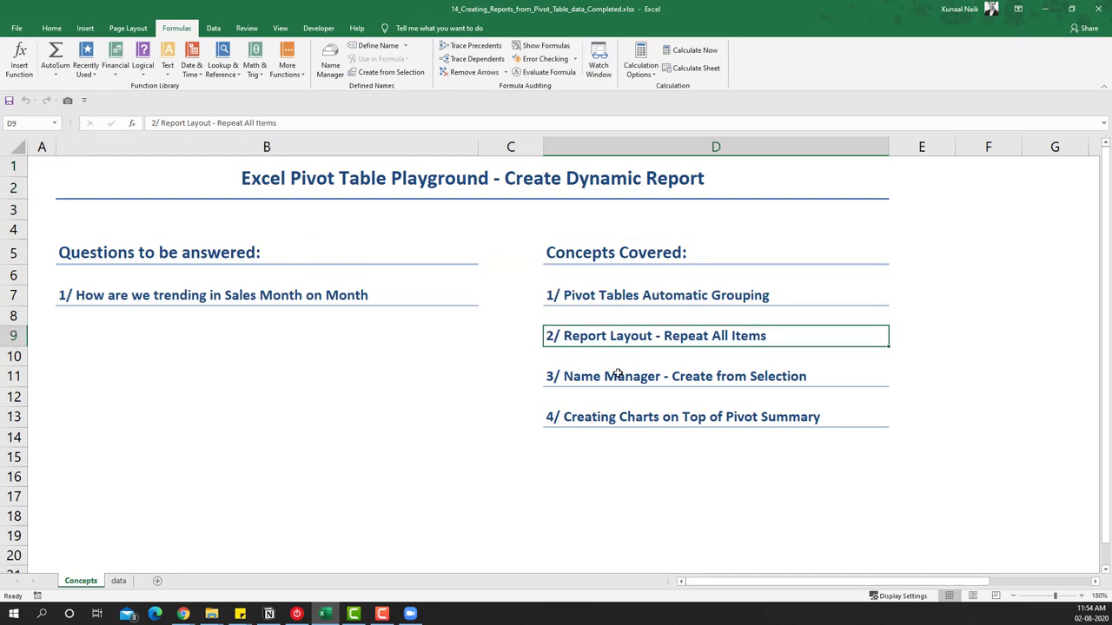
click(614, 374)
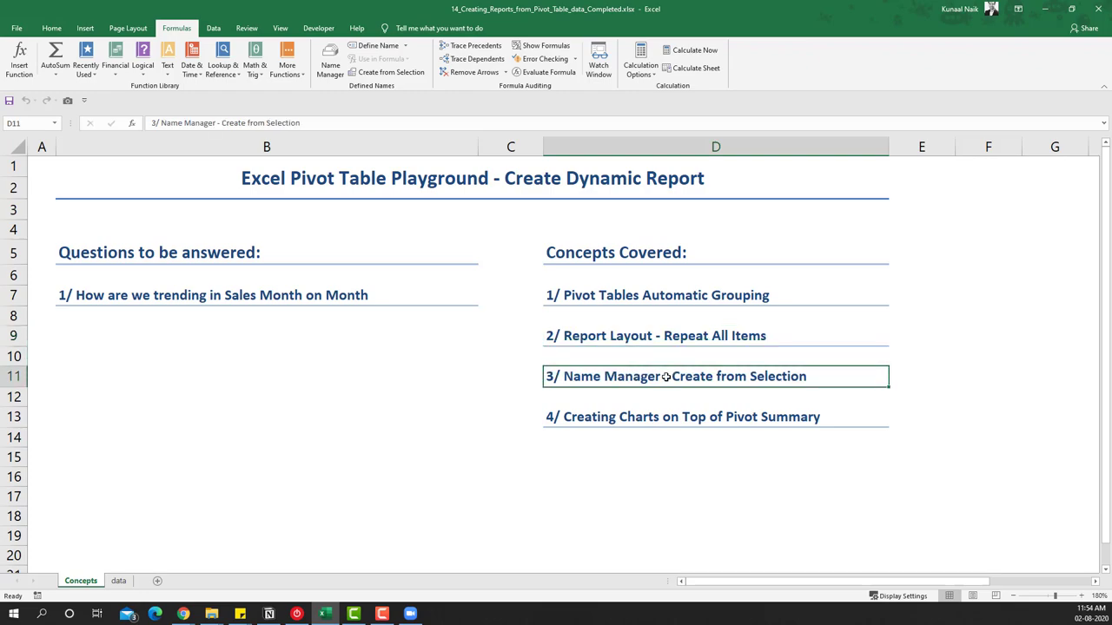
drag(630, 337, 630, 380)
drag(610, 296, 610, 379)
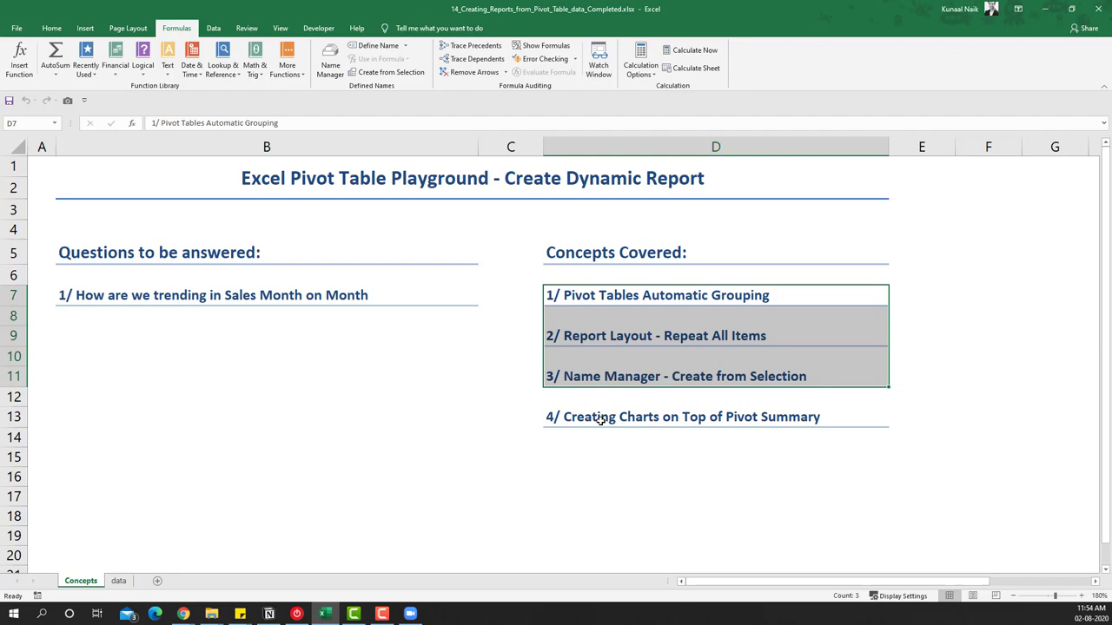
click(599, 419)
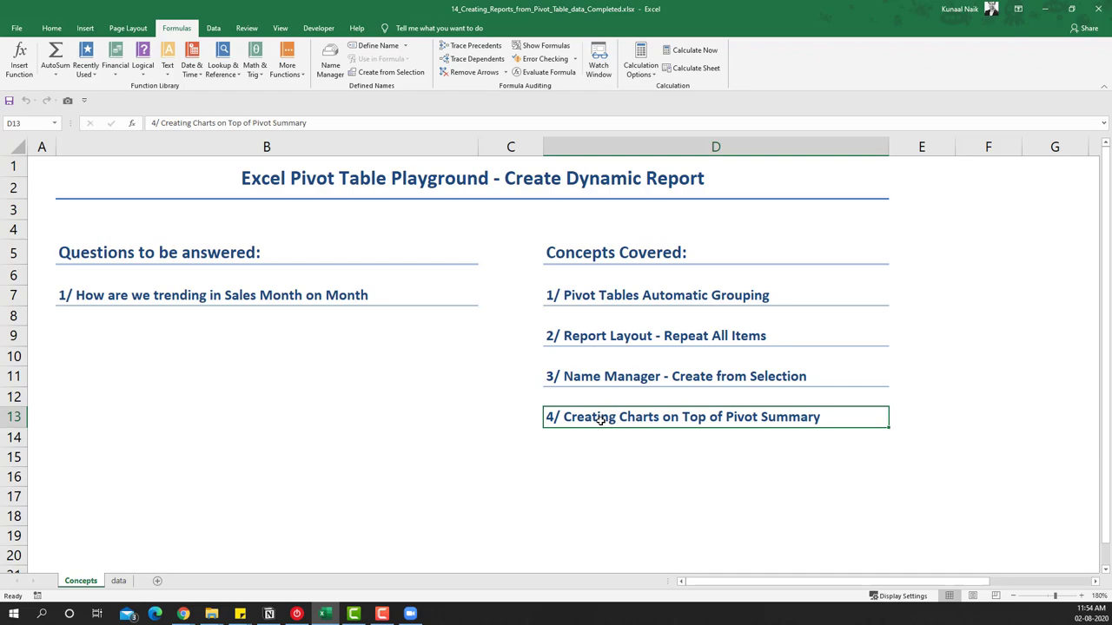
drag(619, 382, 614, 291)
key(Left)
key(Left)
- Create a PivotTable on a new worksheet from the Retail_Data table on the data sheet
key(ctrl+Page_Down)
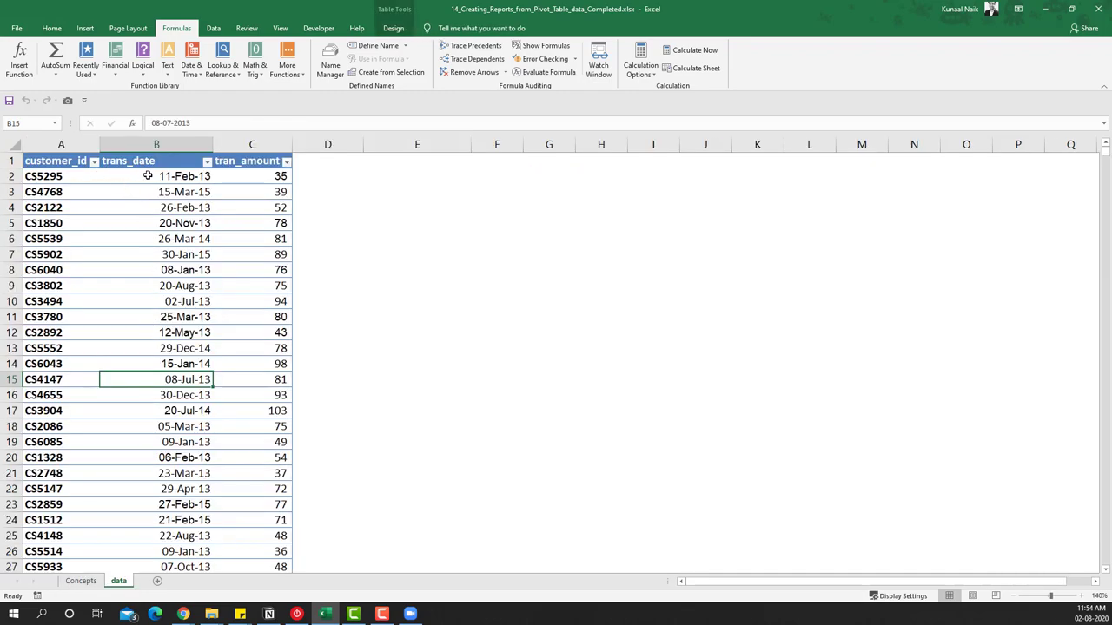
click(245, 271)
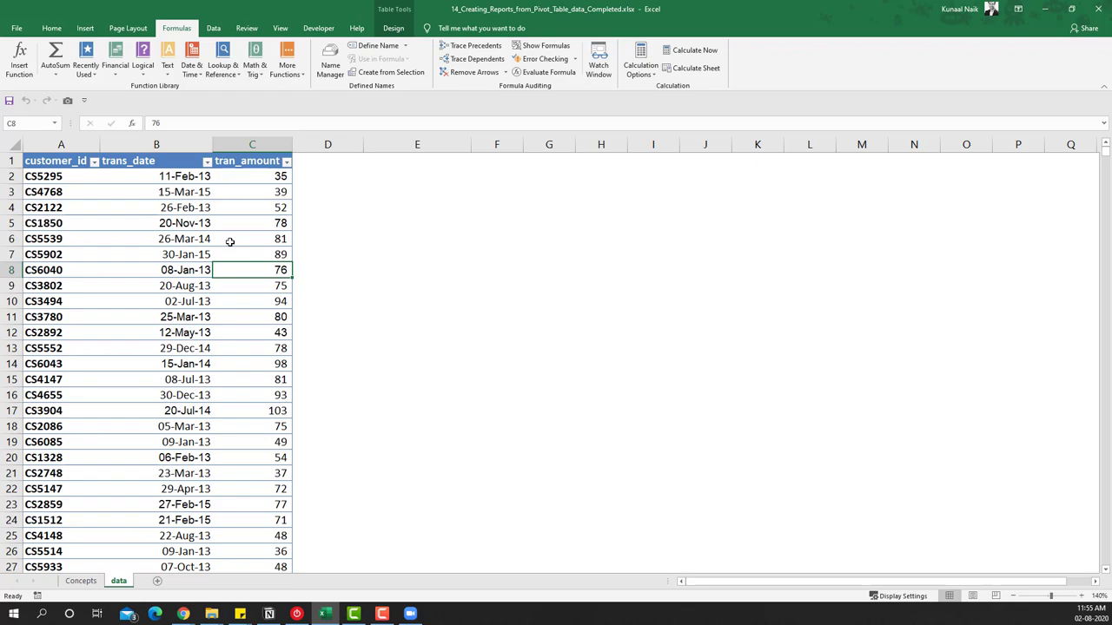
click(185, 235)
click(85, 27)
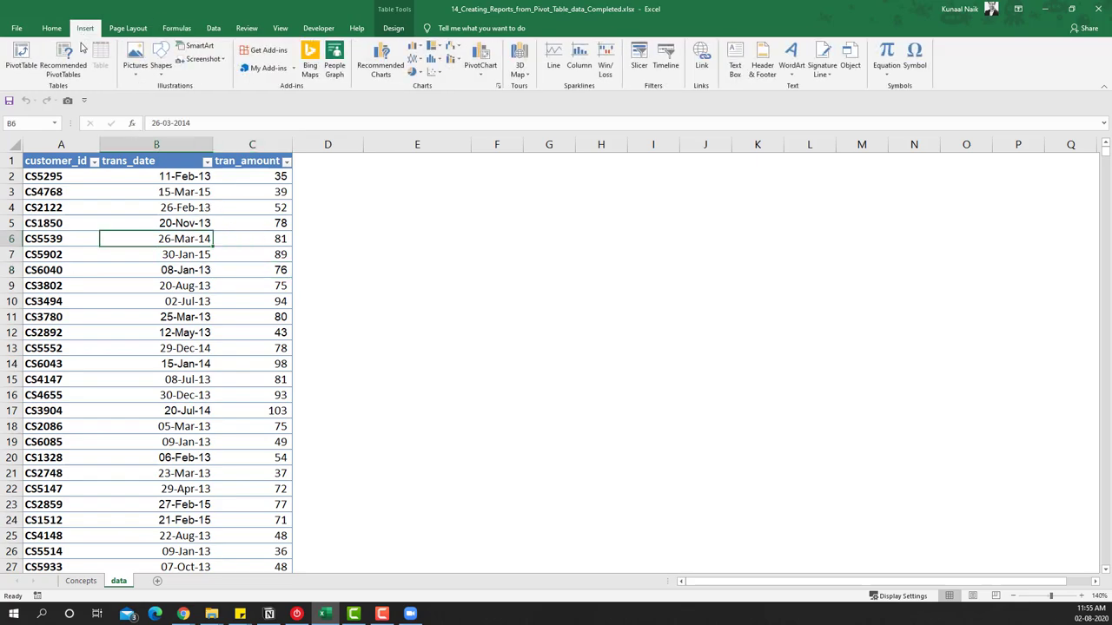
click(22, 66)
click(443, 385)
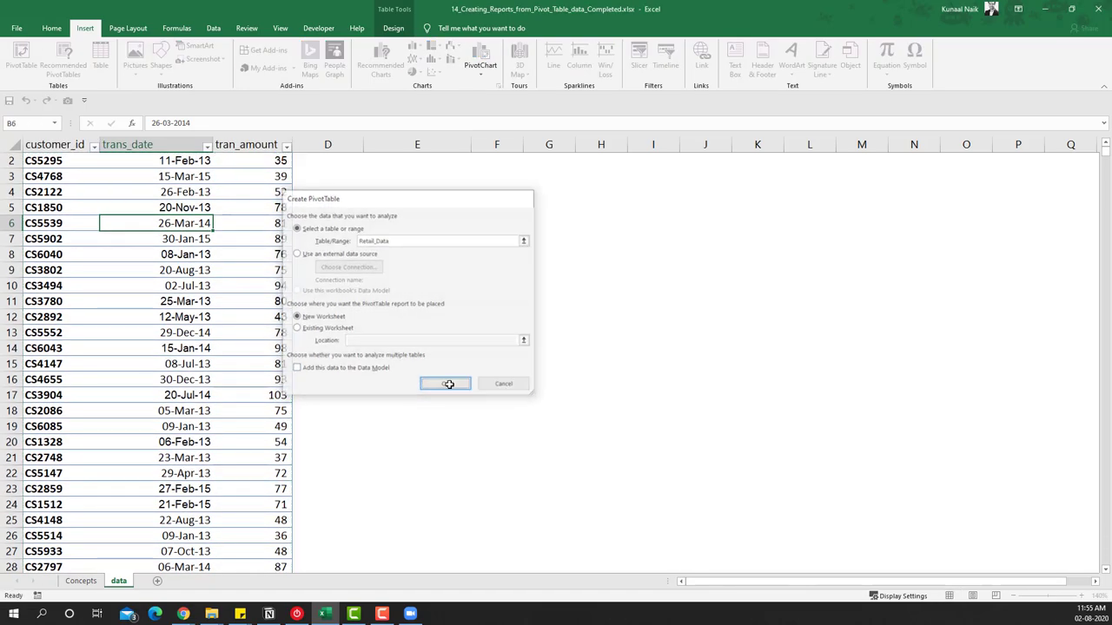
- Rename the new pivot table sheet as Pivot_Summary
double_click(133, 581)
text(Pivot Summary)
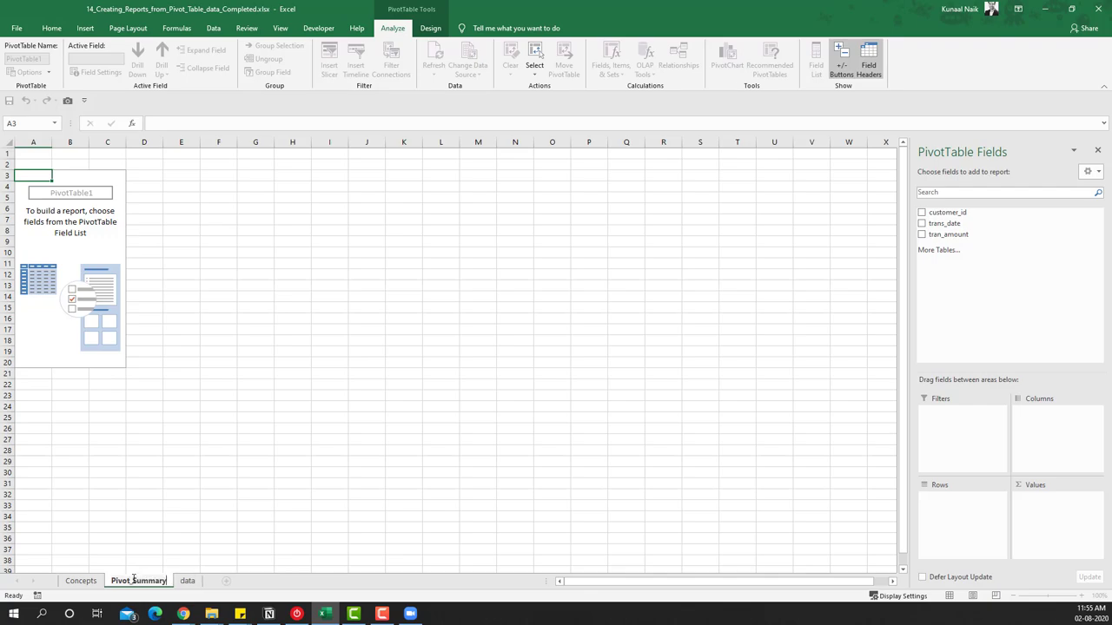
key(Return)
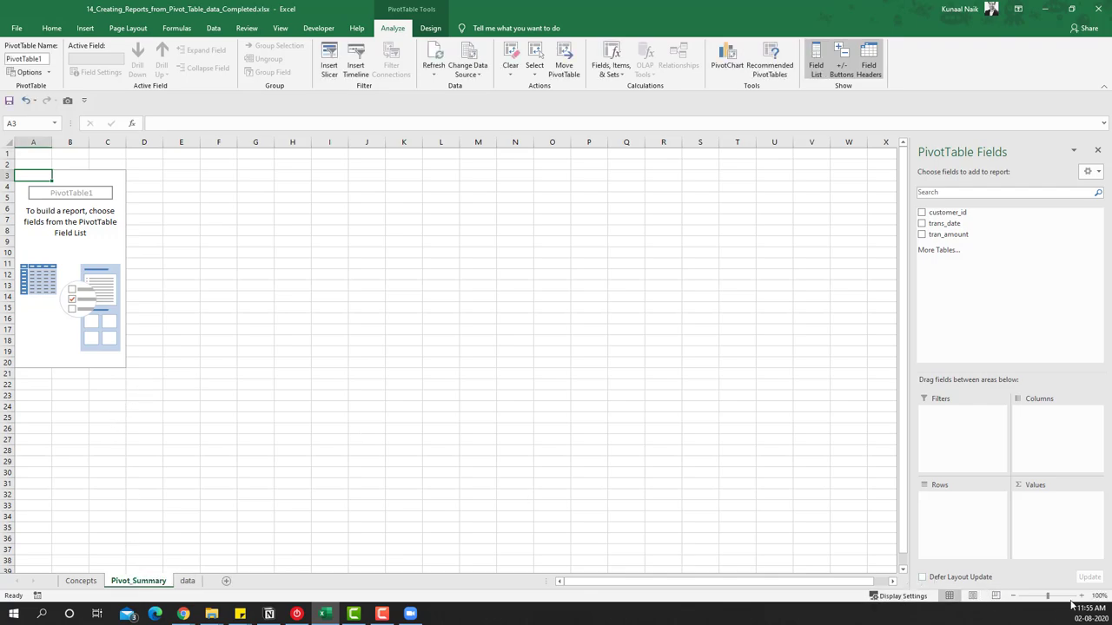
click(1081, 596)
click(1081, 595)
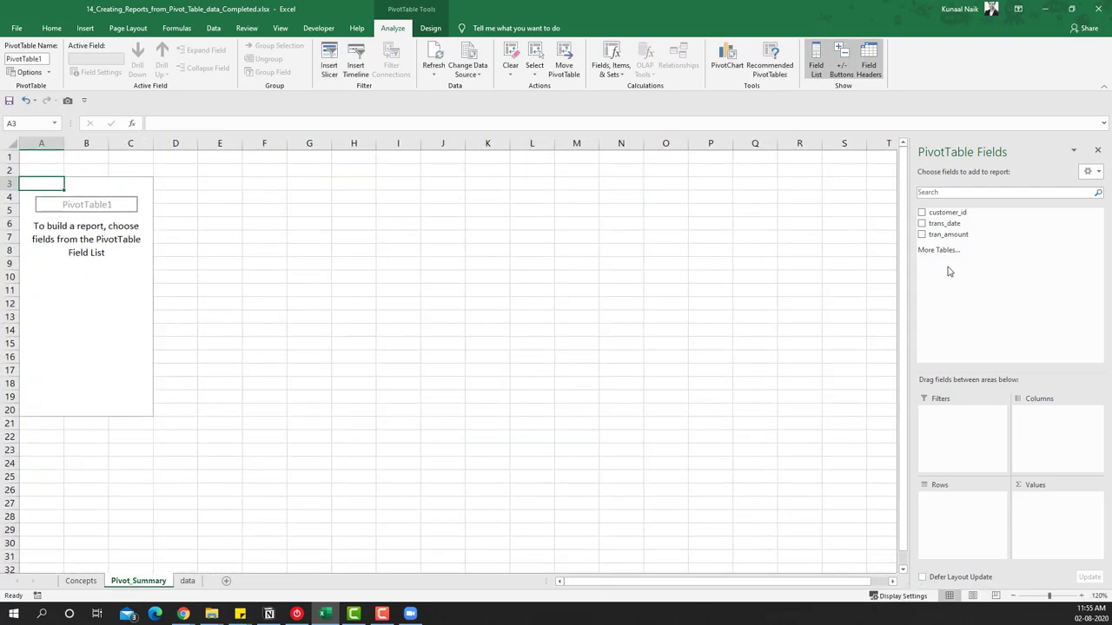
- Summarize tran_amount as values by trans_date in rows, and remove the Quarters grouping so only years and months remain
drag(954, 226, 968, 515)
drag(956, 234, 1054, 518)
drag(962, 514, 944, 313)
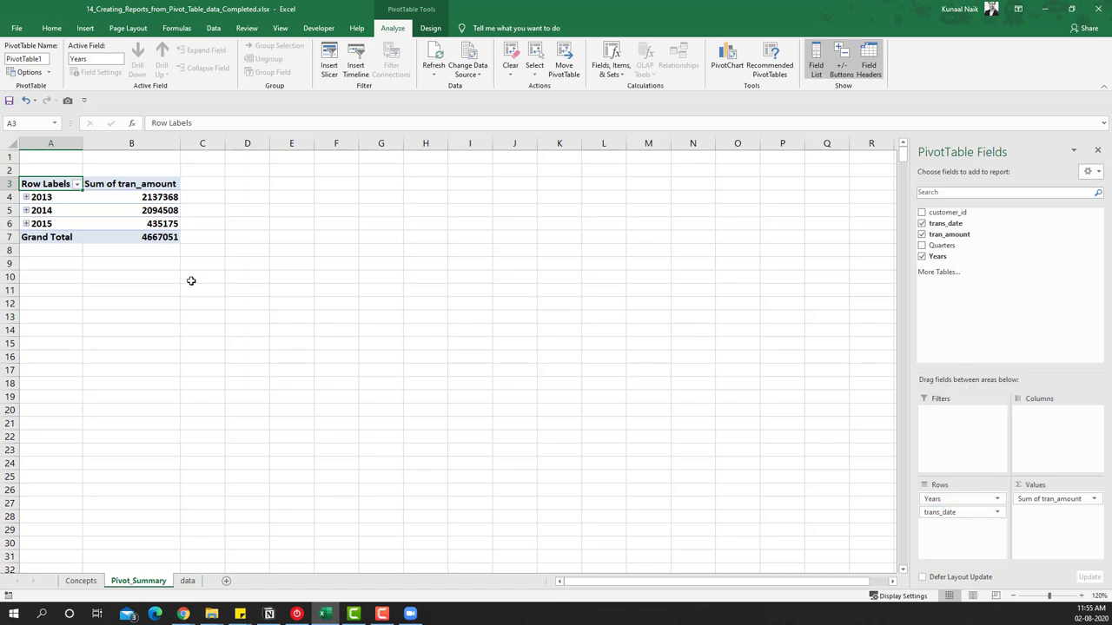
- Expand 2013 into months and turn off the subtotals and grand totals of the pivot table
click(27, 198)
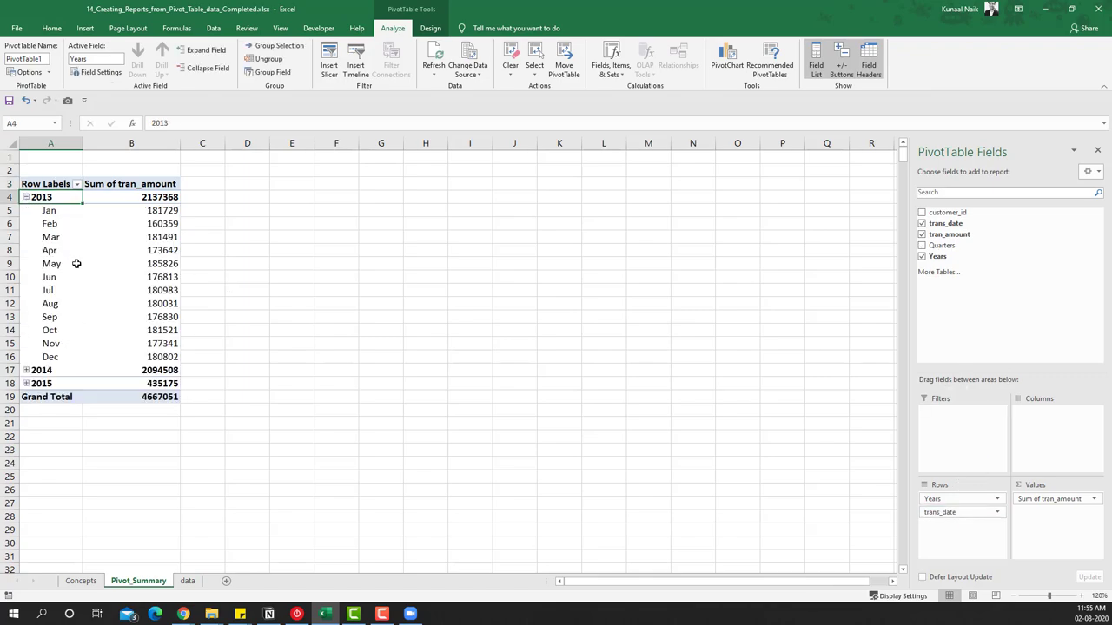
click(62, 257)
click(430, 27)
click(19, 68)
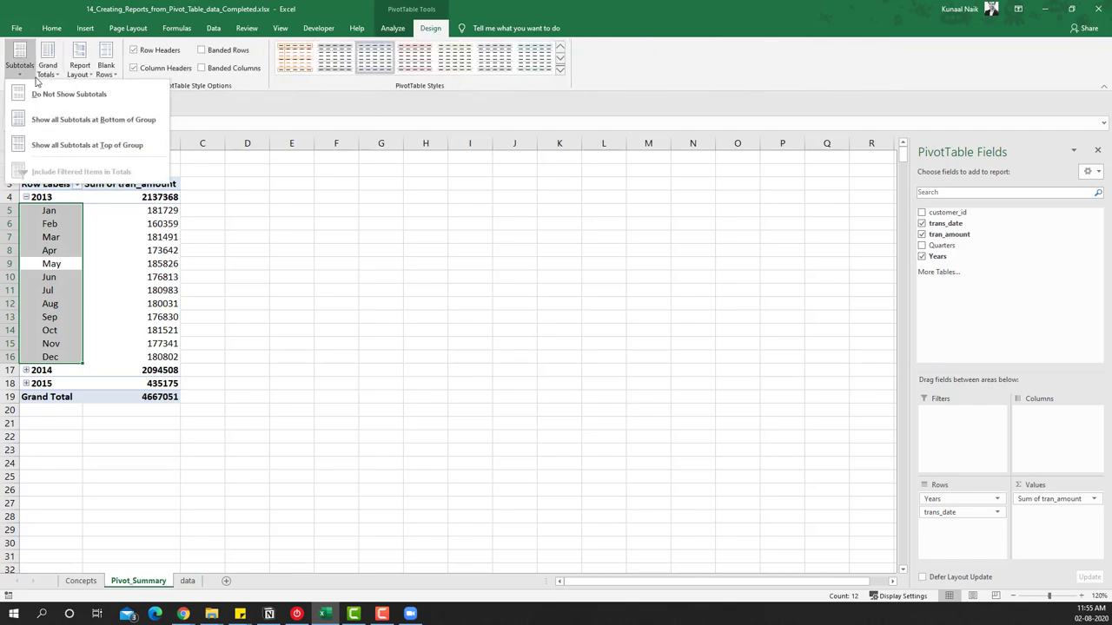
click(54, 96)
click(47, 68)
click(91, 99)
- Show the pivot table in tabular form with all item labels repeated, and expand 2014 and 2015 into months
click(80, 70)
click(122, 145)
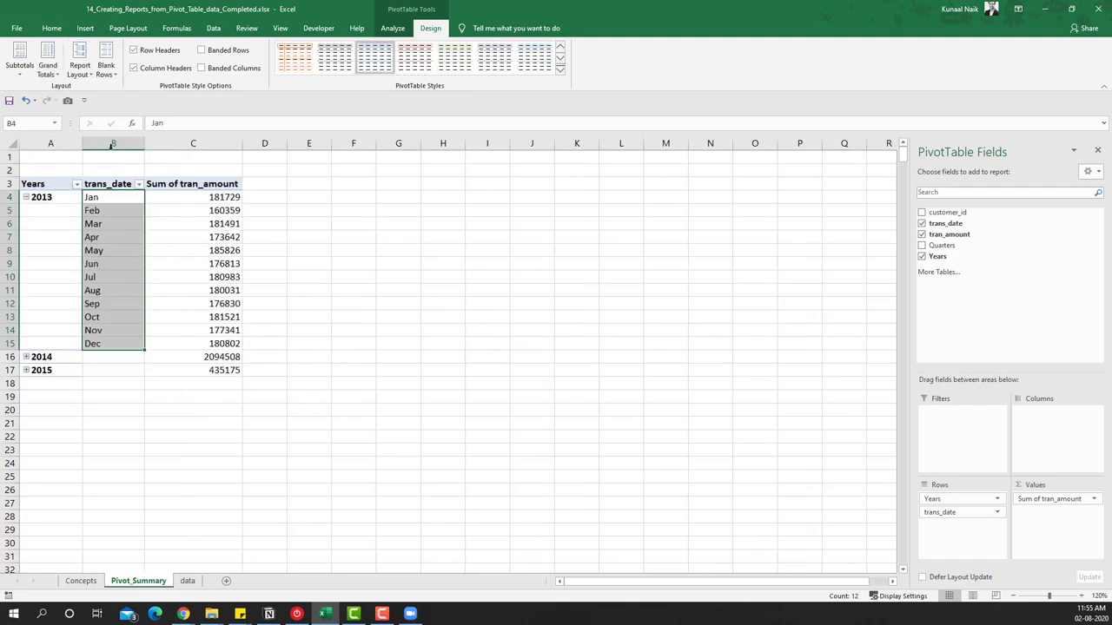
click(80, 68)
click(121, 177)
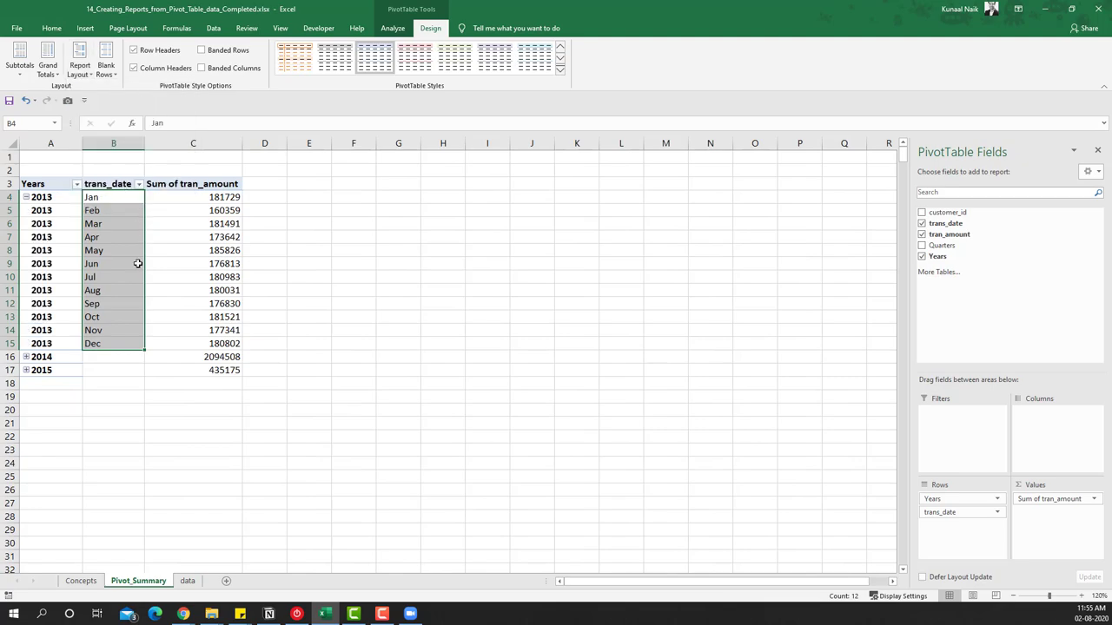
click(26, 357)
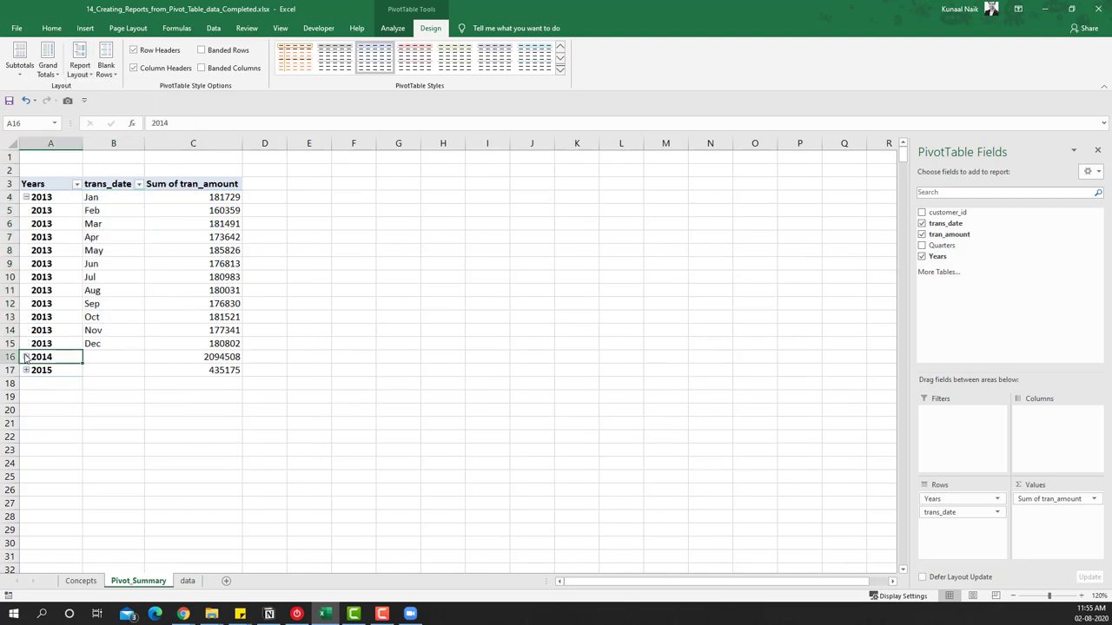
click(26, 517)
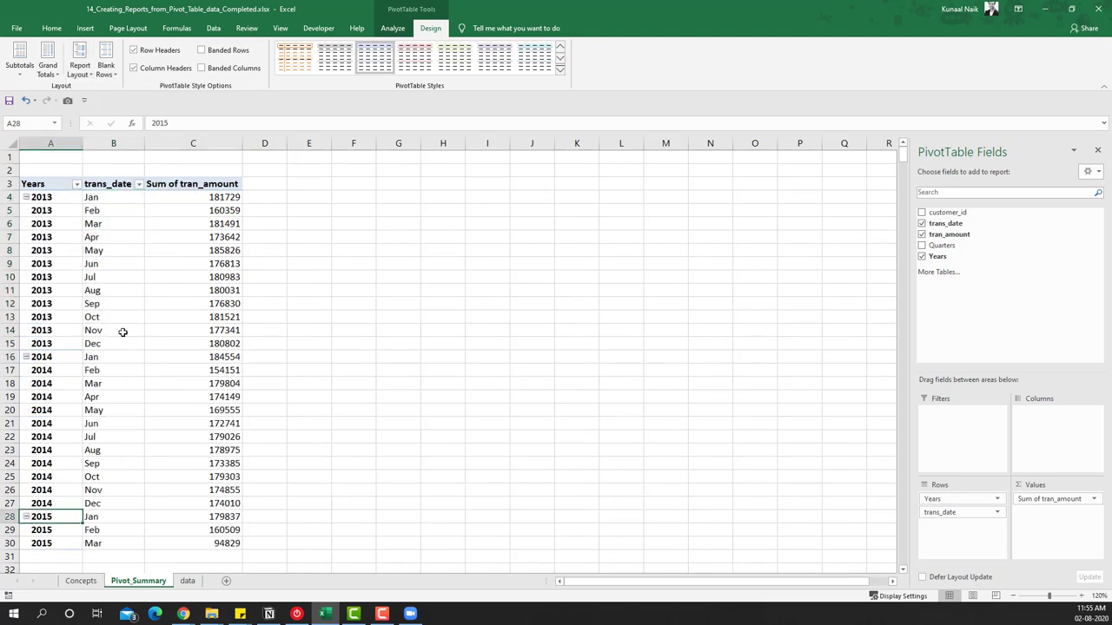
- Delete the empty first row and enter the headings Retail_Years, Retail_Month and Retail_Sales in A1:C1 above the pivot table
right_click(12, 157)
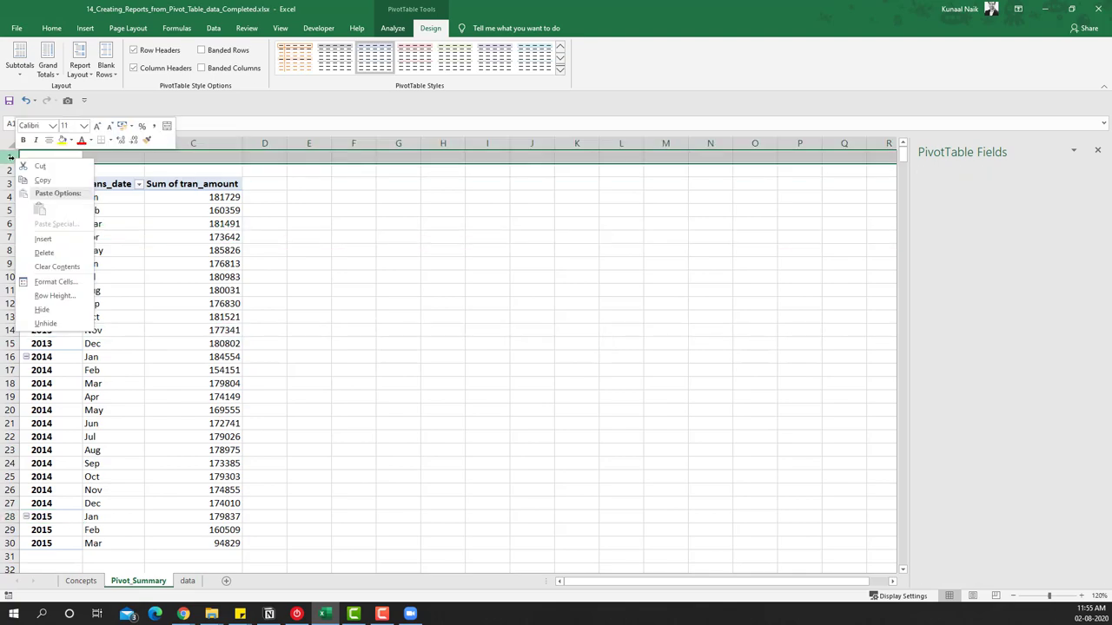
click(63, 258)
click(52, 156)
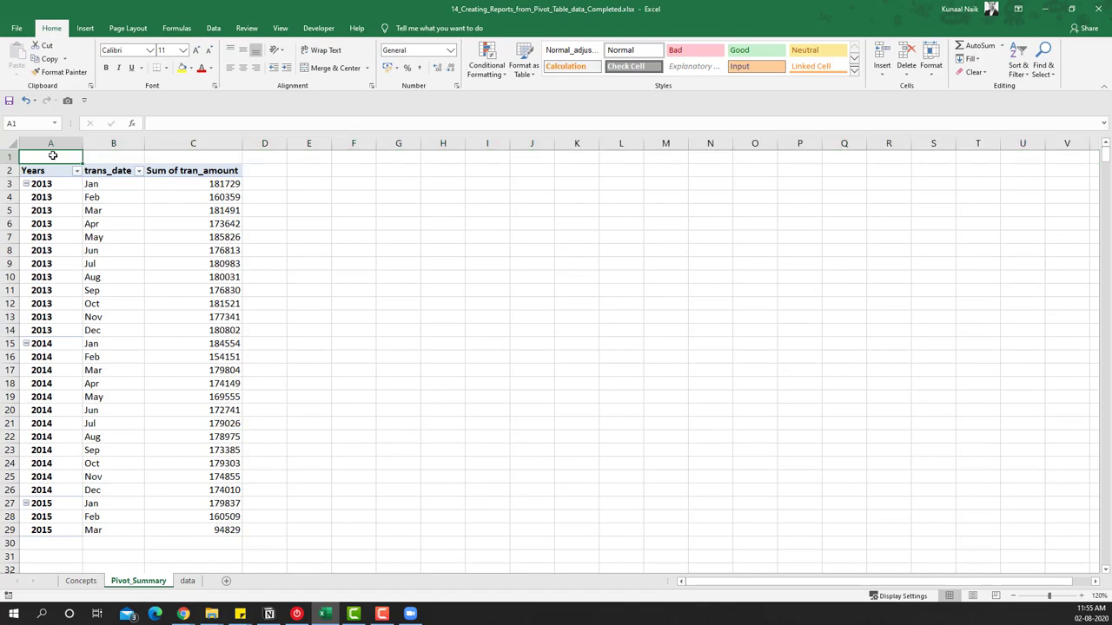
text(Retail_Years)
key(Tab)
text(Retail_Month)
key(Tab)
text(Retail_Sales)
key(Return)
- Name columns A to C of the pivot sheet Retail_Summary
drag(181, 139, 39, 142)
click(25, 123)
text(Retail)
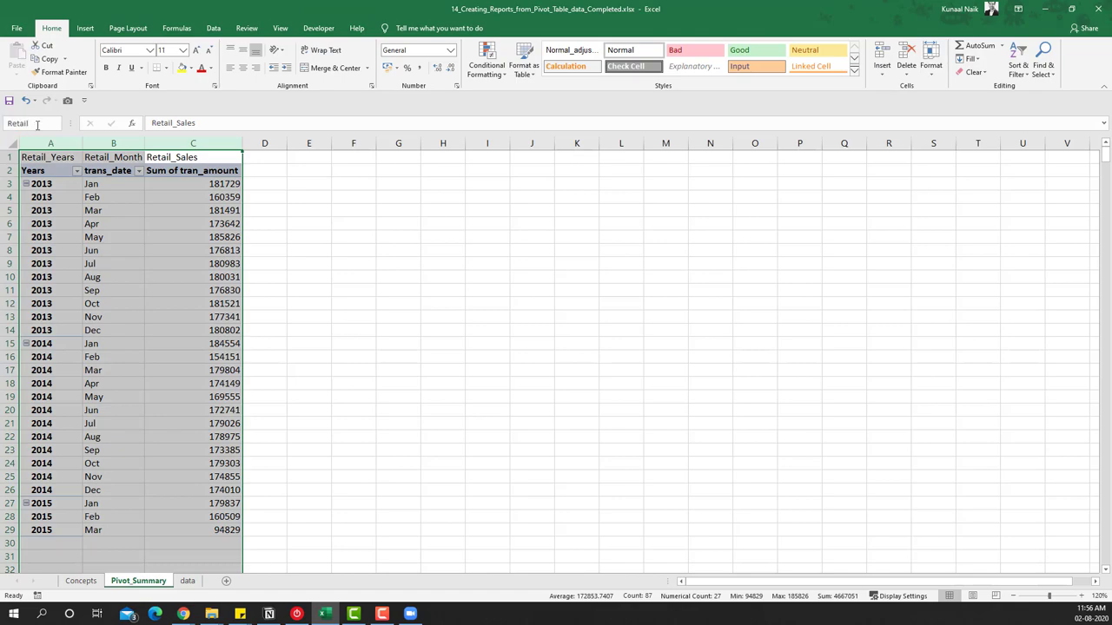
text(_Sales)
key(Return)
- Check which ranges the names Retail_Summary and Retail_Data refer to, and return to the Pivot_Summary sheet
click(54, 123)
click(50, 157)
click(54, 123)
click(29, 139)
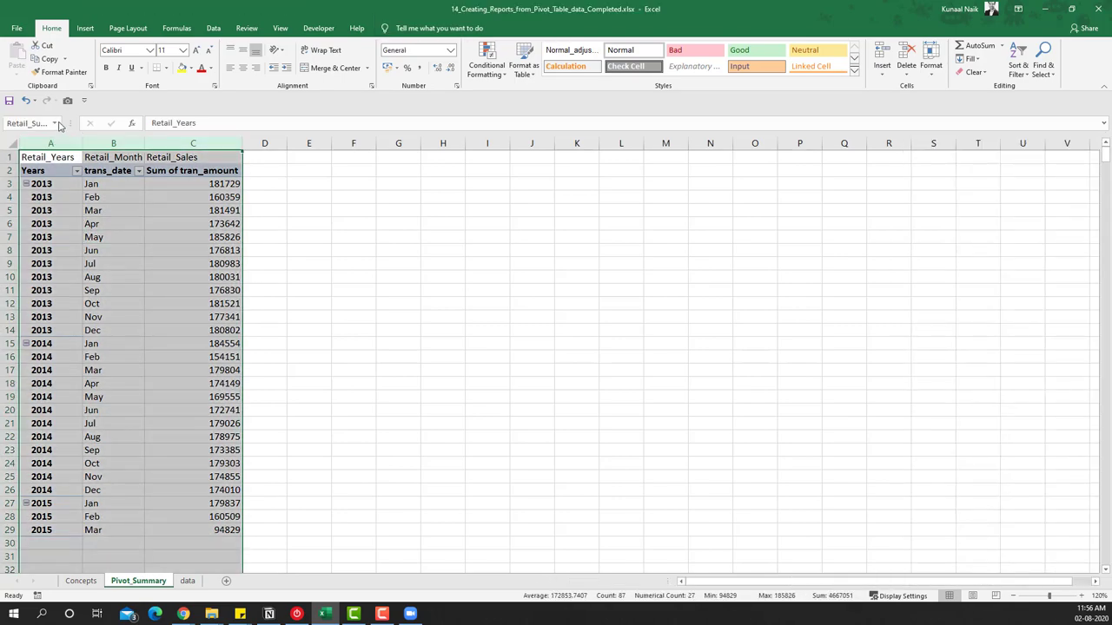
click(54, 123)
click(28, 151)
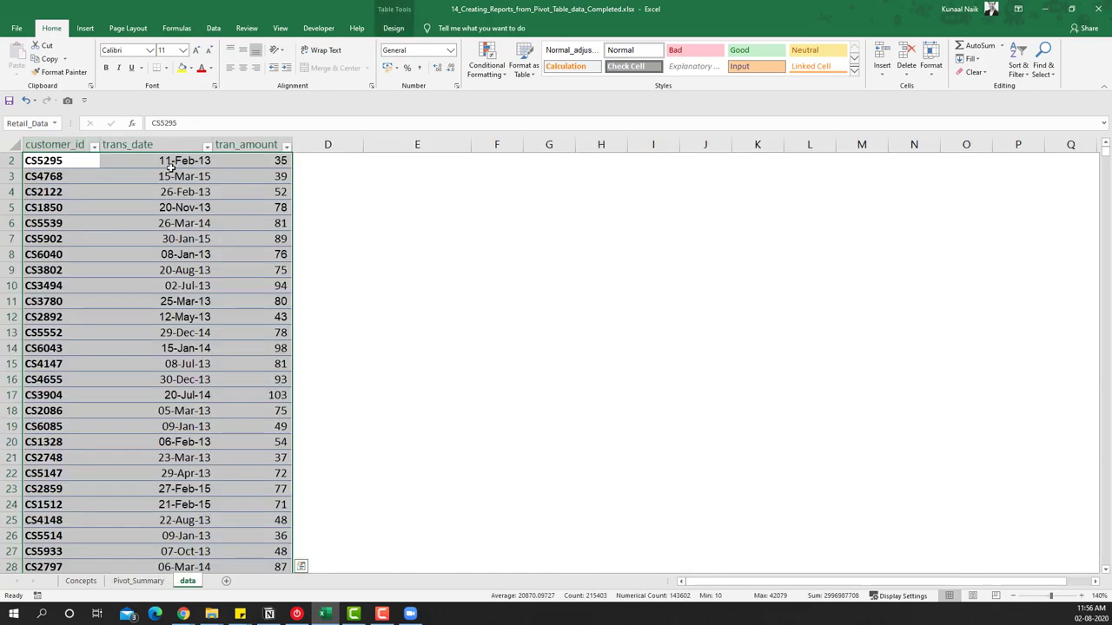
click(138, 582)
click(83, 223)
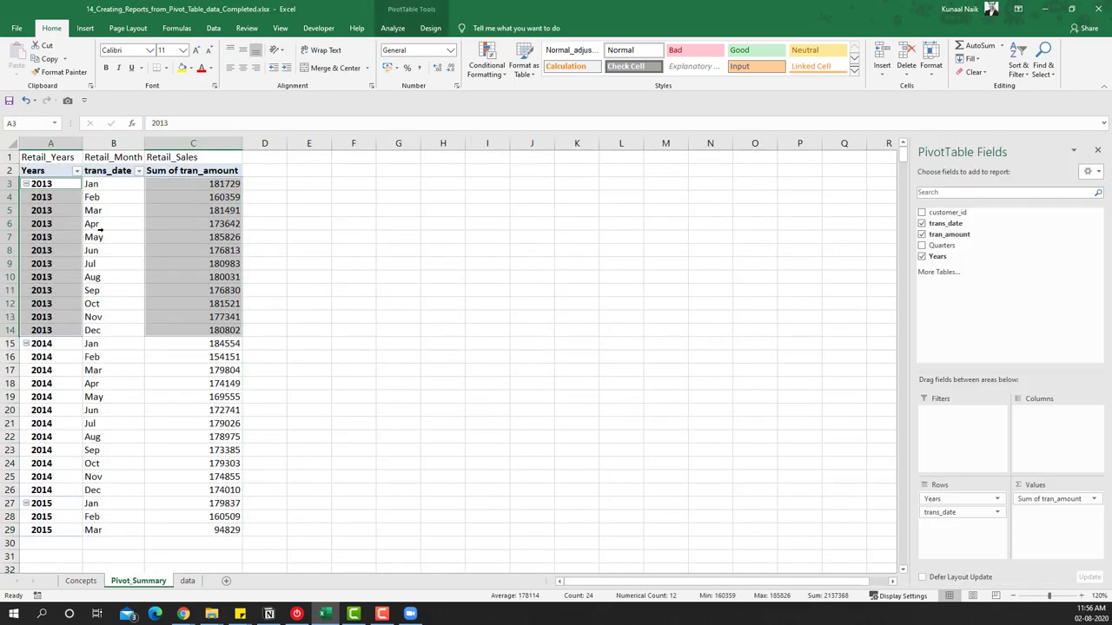
- Create named ranges for columns A to C of the Pivot_Summary sheet from their top-row headings
click(110, 236)
click(198, 155)
key(ctrl+a)
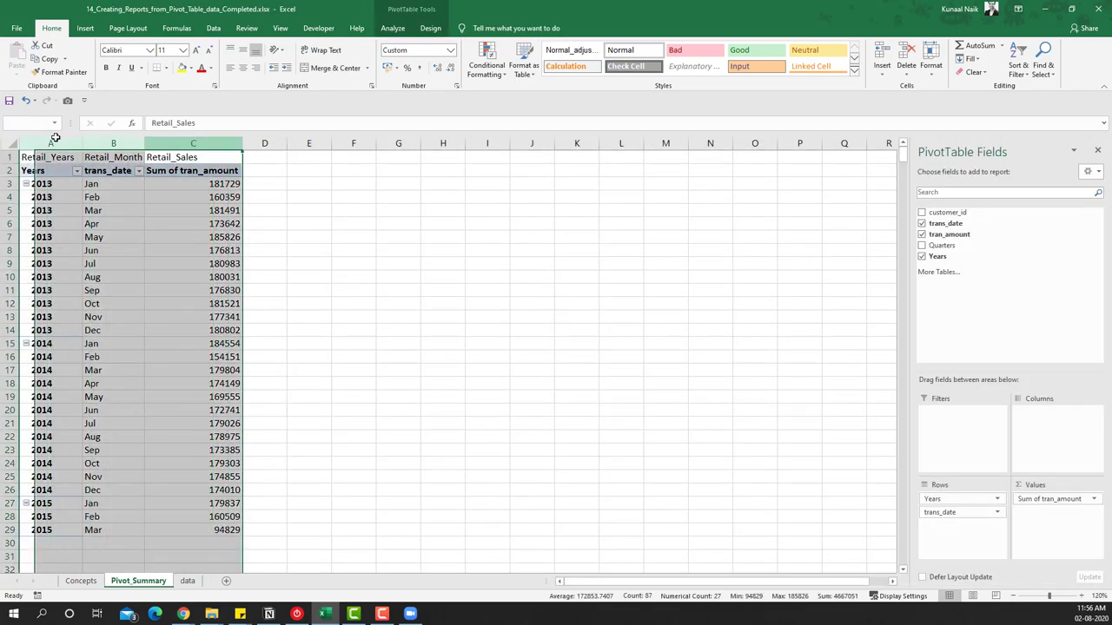
click(177, 28)
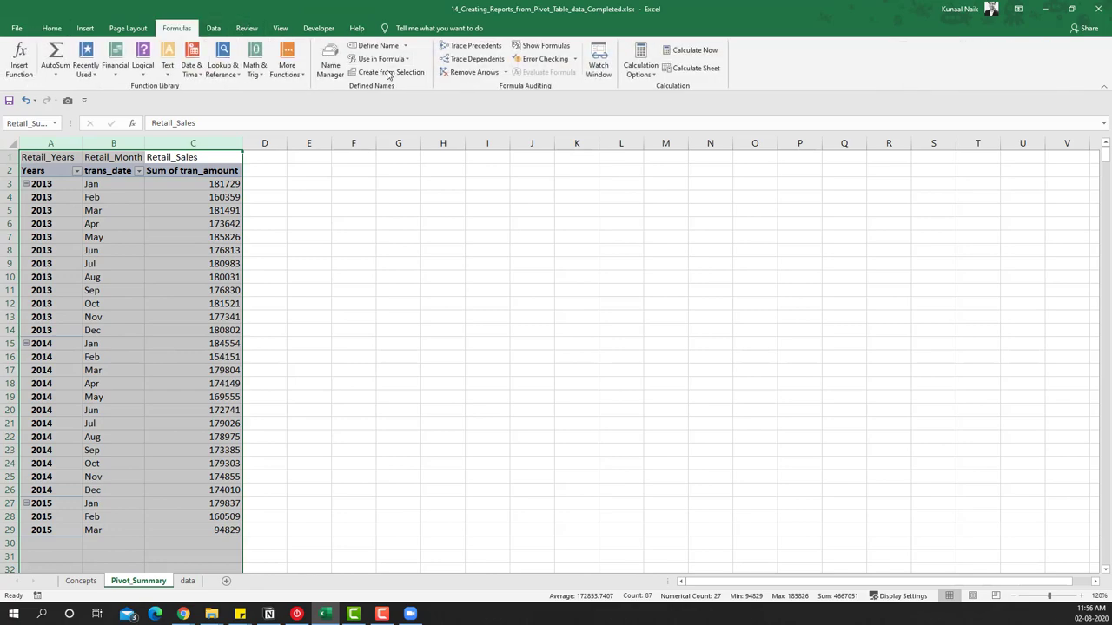
click(331, 65)
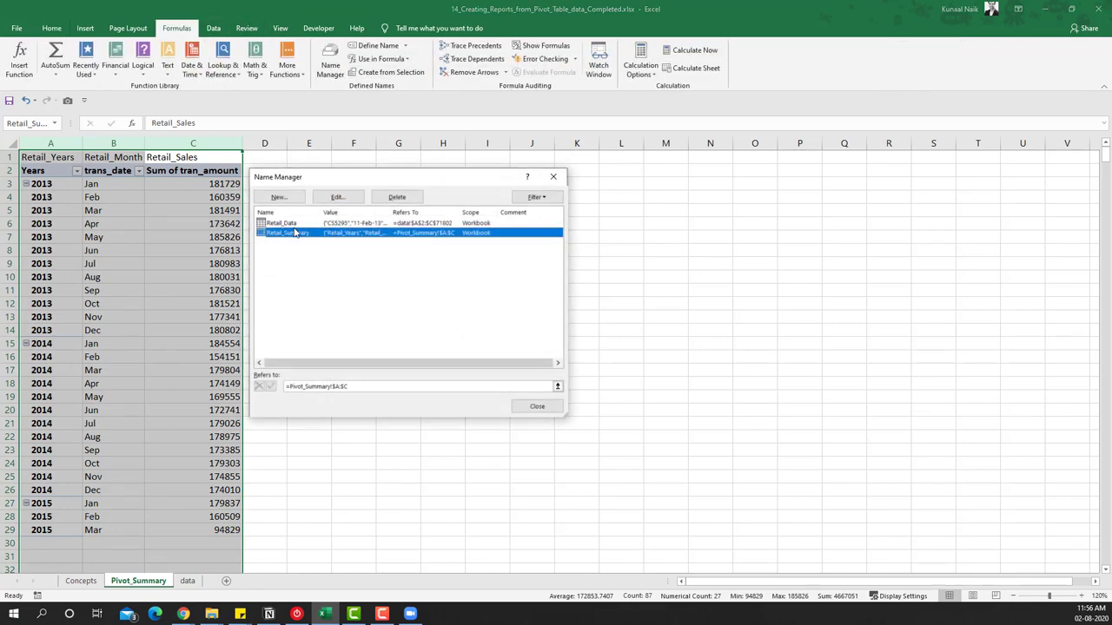
click(536, 406)
click(373, 72)
click(383, 291)
click(388, 334)
- Review the references of Retail_Month, Retail_Years and Retail_Sales in the Name Manager and close it
key(ctrl+F3)
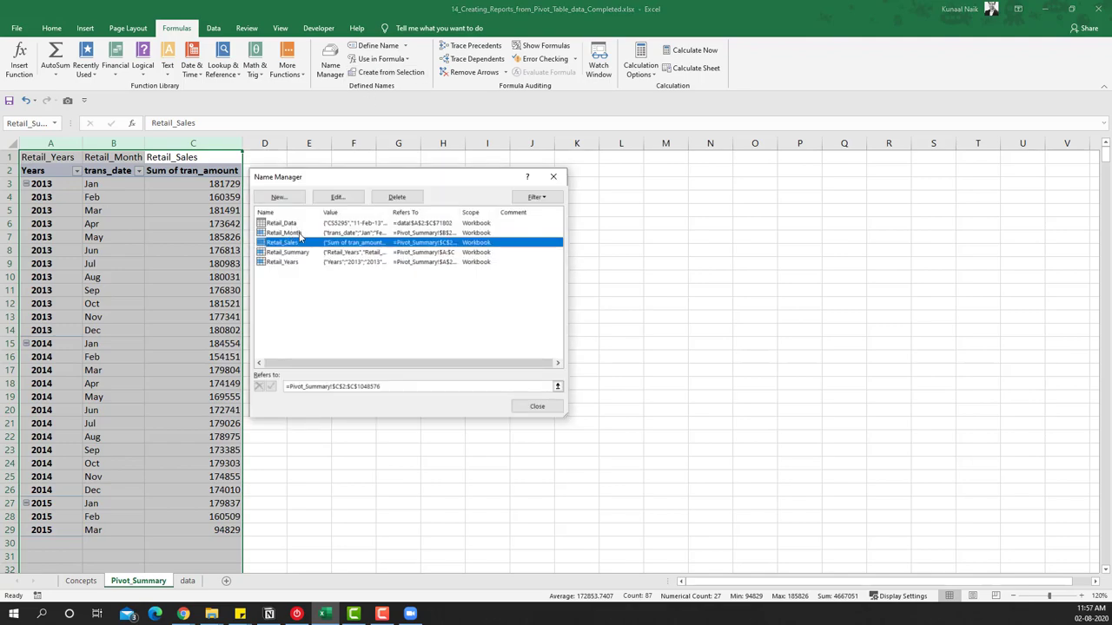
click(299, 232)
click(292, 262)
click(288, 244)
click(537, 405)
click(171, 326)
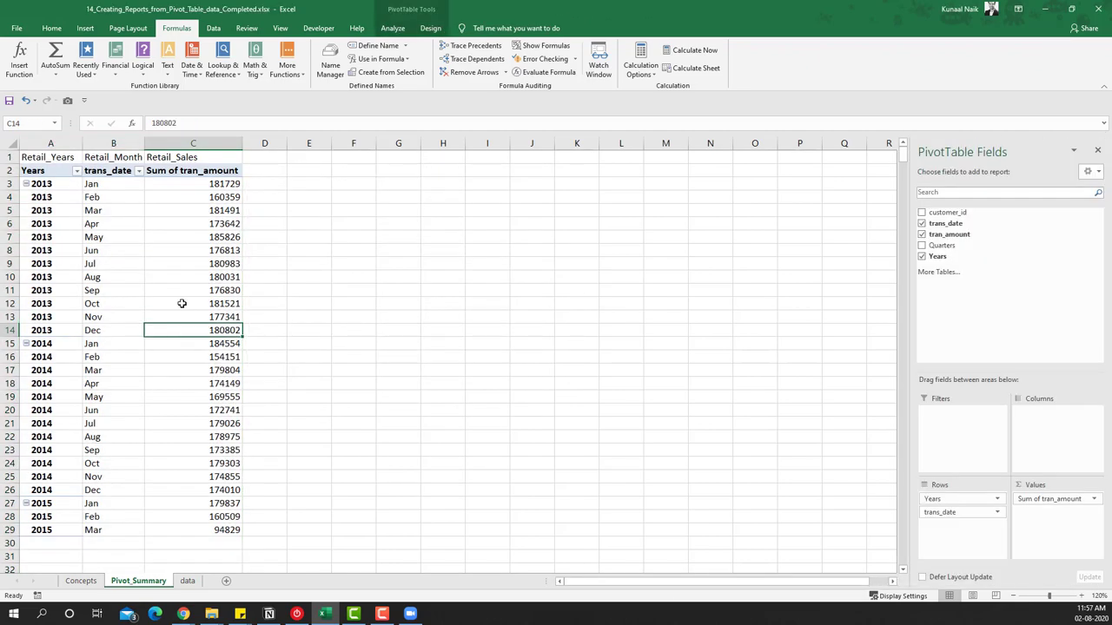
- Add a new worksheet named Dashboard and place it between the Concepts and Pivot_Summary sheets
click(226, 580)
double_click(191, 580)
text(Dashboard)
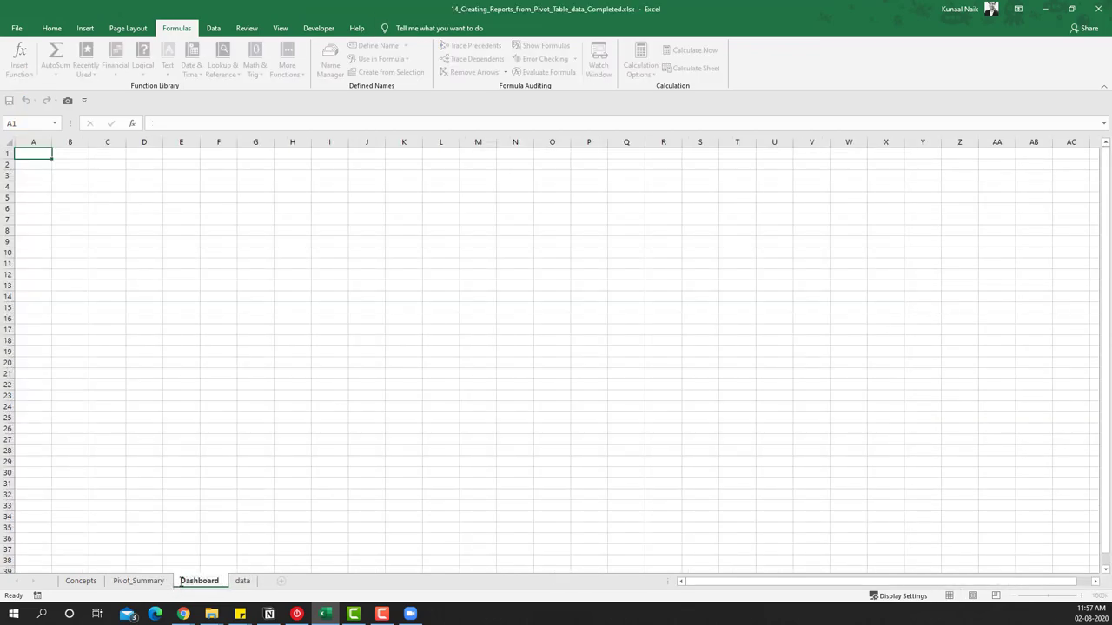
key(Return)
drag(120, 584, 120, 584)
- Merge and center cells A1:R2 on the Dashboard sheet
click(191, 580)
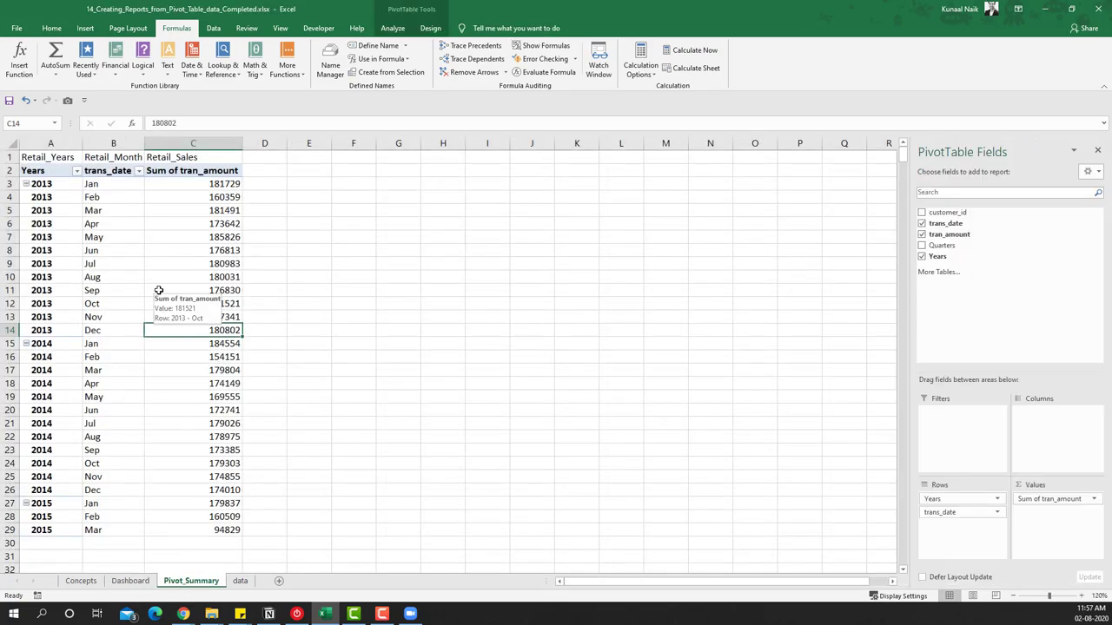
click(130, 581)
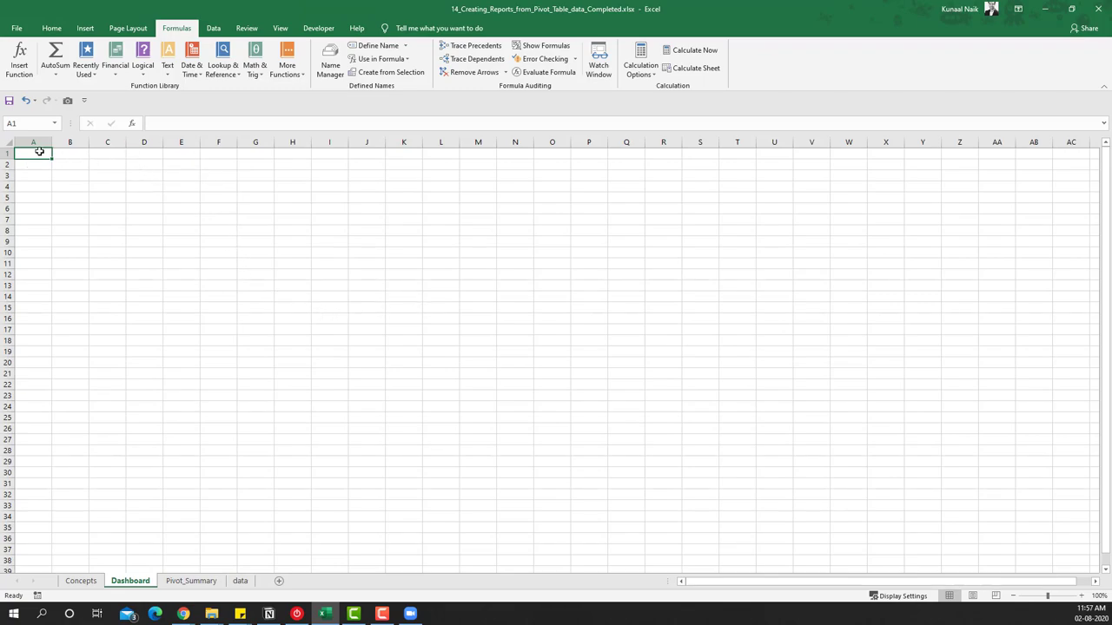
click(1080, 596)
click(1080, 596)
click(1079, 596)
click(1080, 596)
click(1080, 596)
click(1079, 595)
drag(55, 158, 1045, 180)
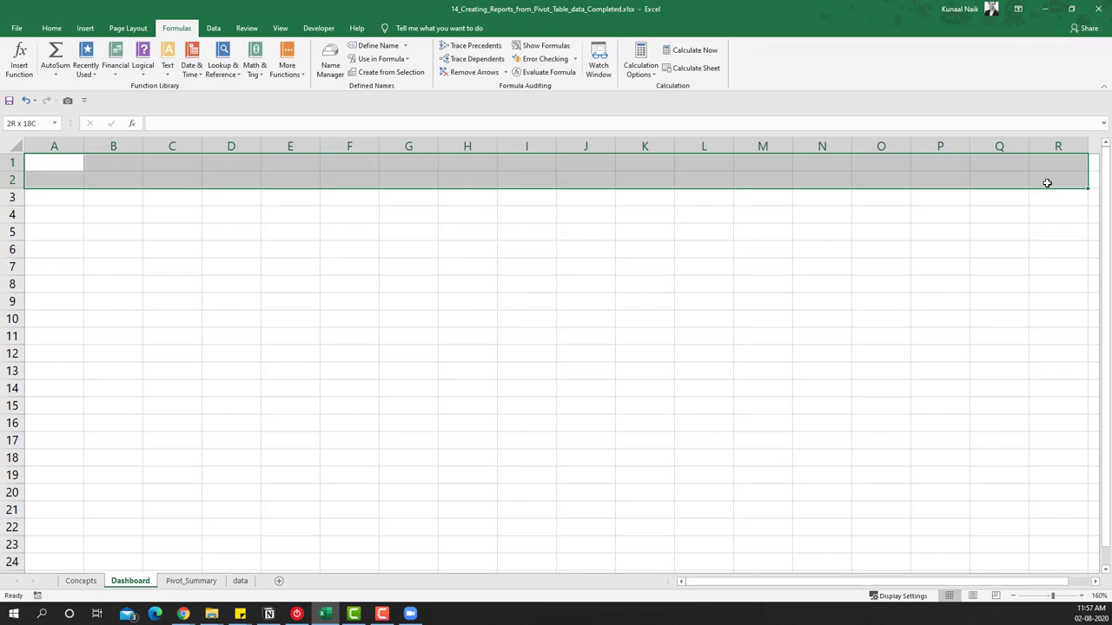
click(51, 28)
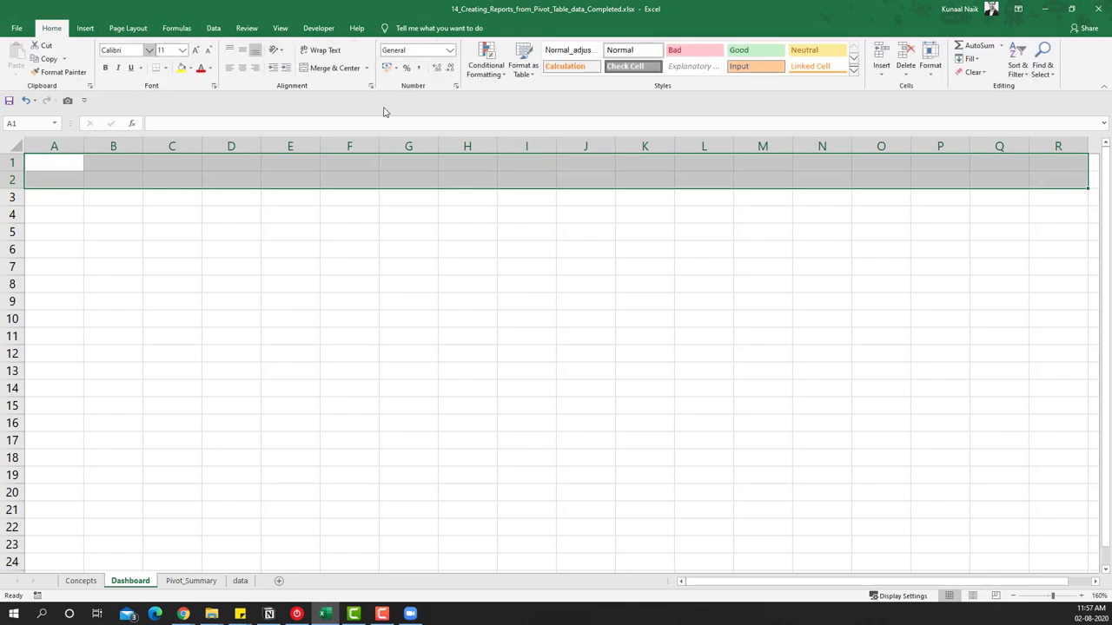
click(330, 70)
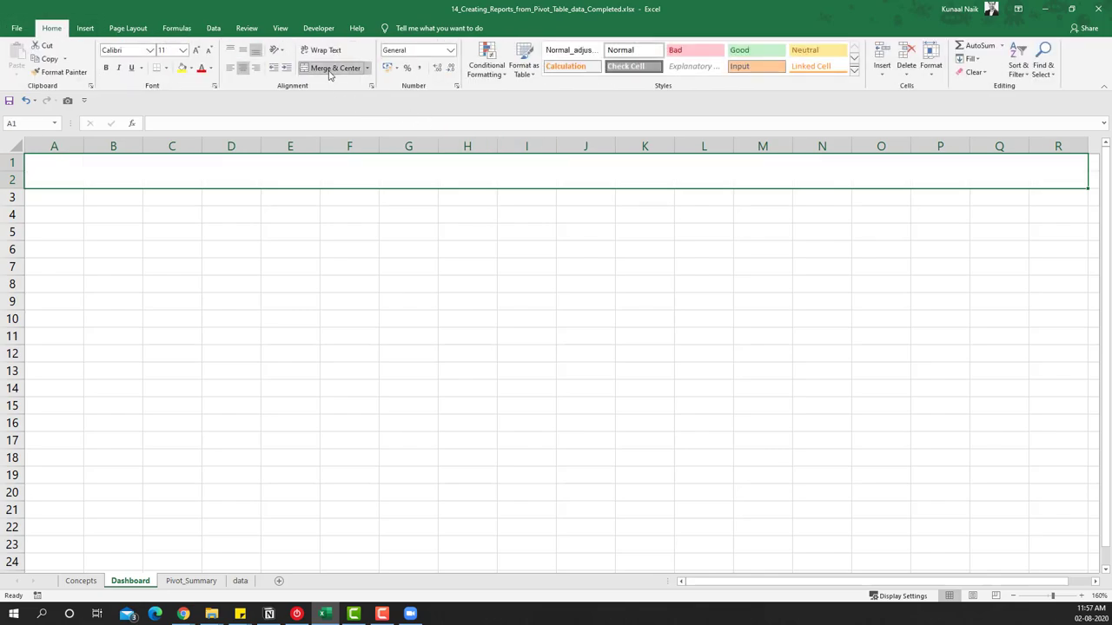
- Replace the two-row merge on the Dashboard sheet with a merge and center of cells A1:R1 only
click(330, 69)
drag(78, 164, 1048, 160)
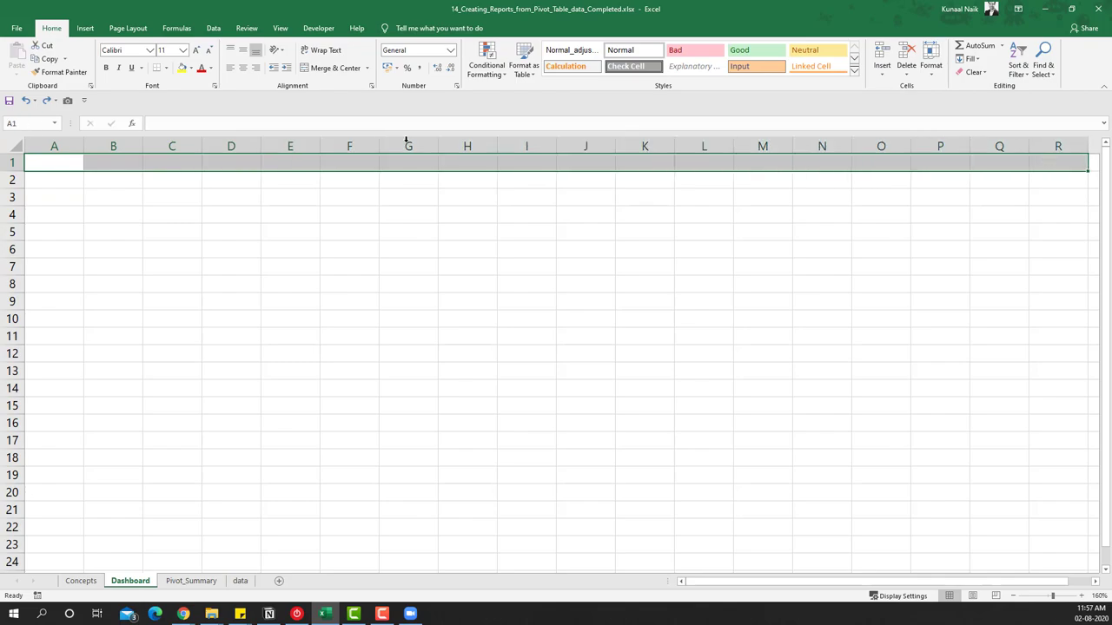
click(367, 68)
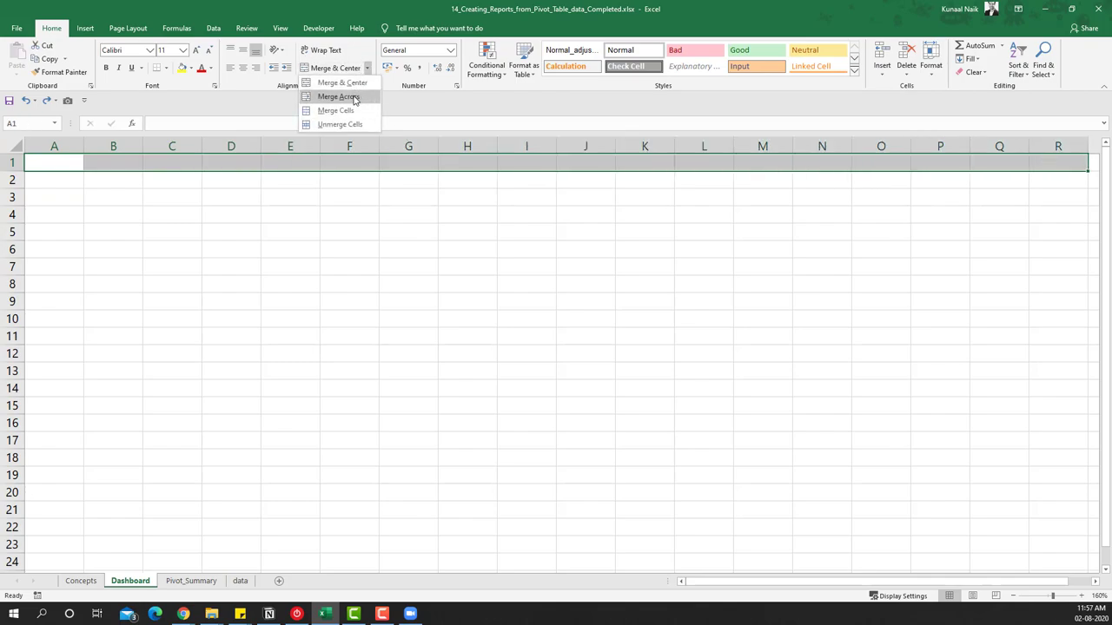
click(347, 84)
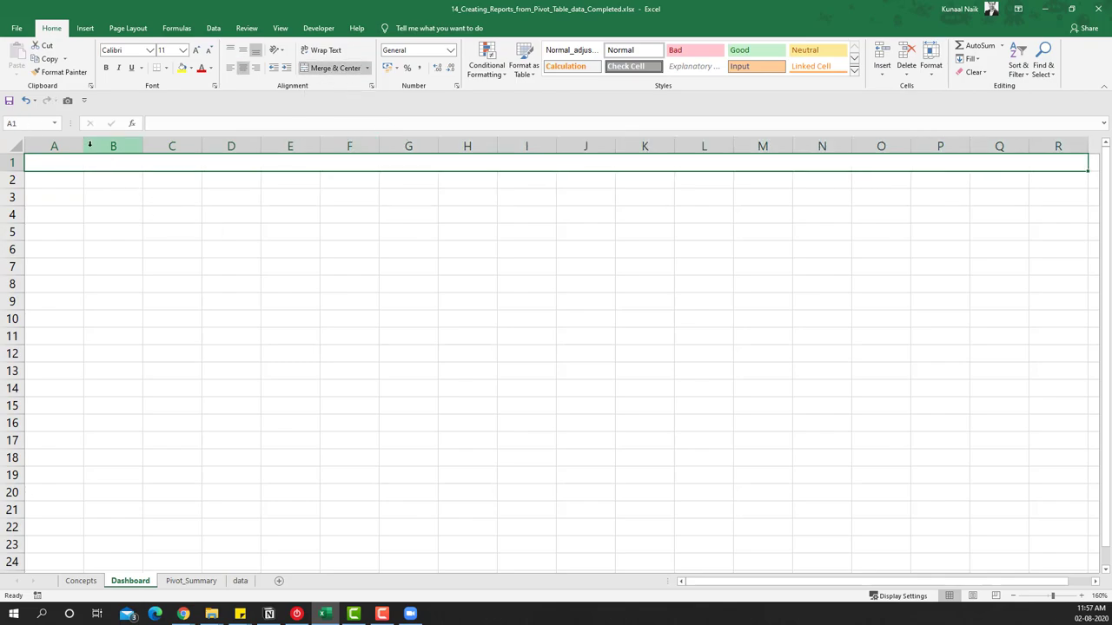
- Apply the Heading 1 cell style to merged row 1 and enter the title Retail Sales Trend
click(854, 70)
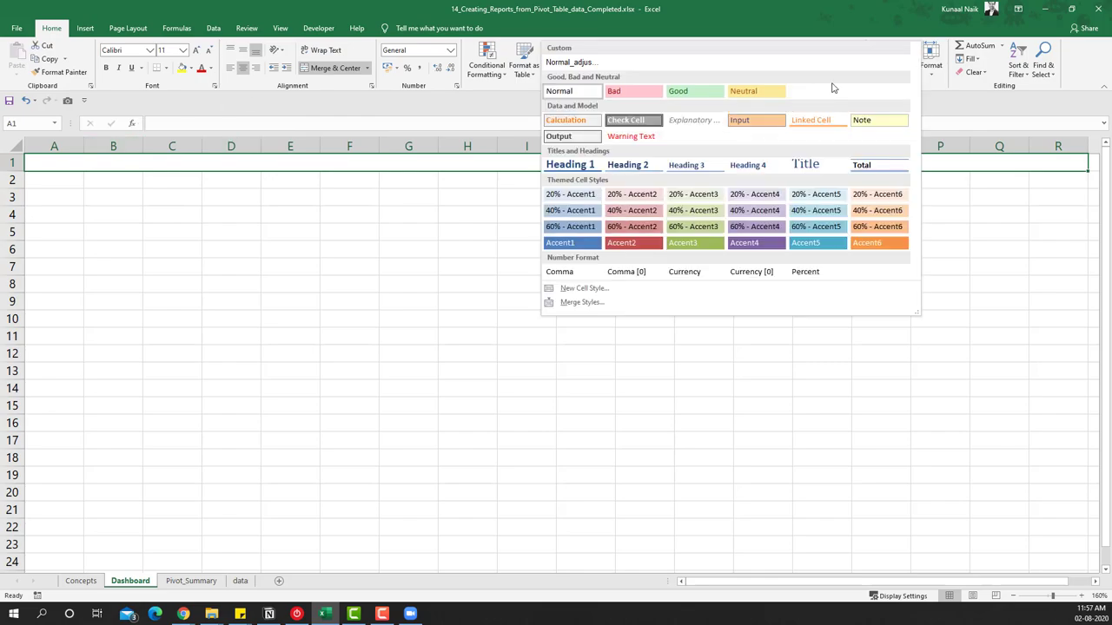
click(569, 165)
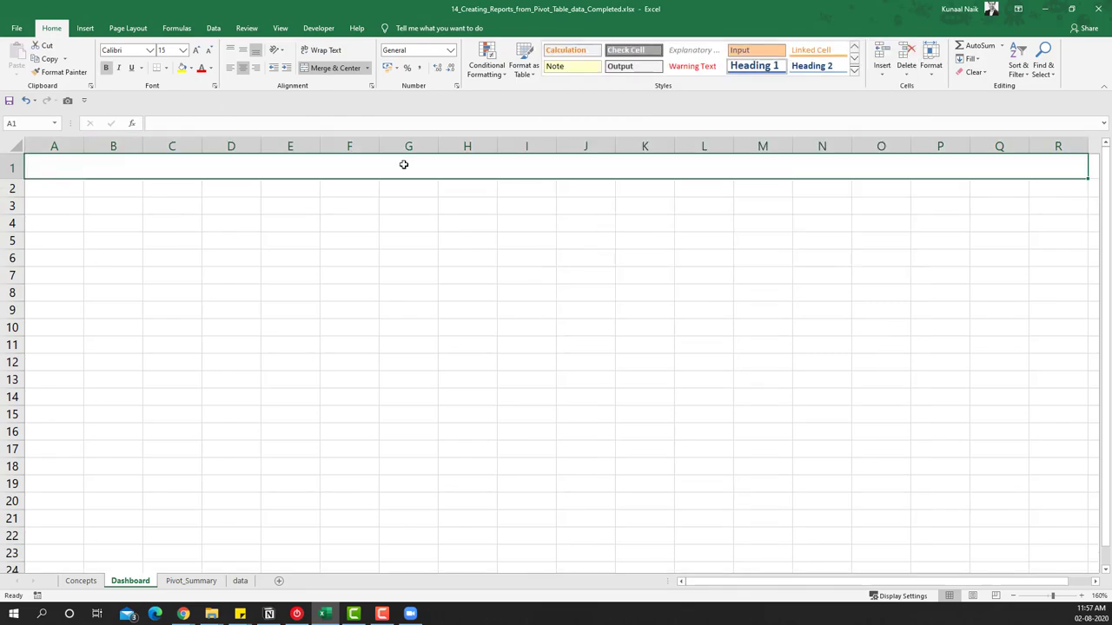
text(Retail )
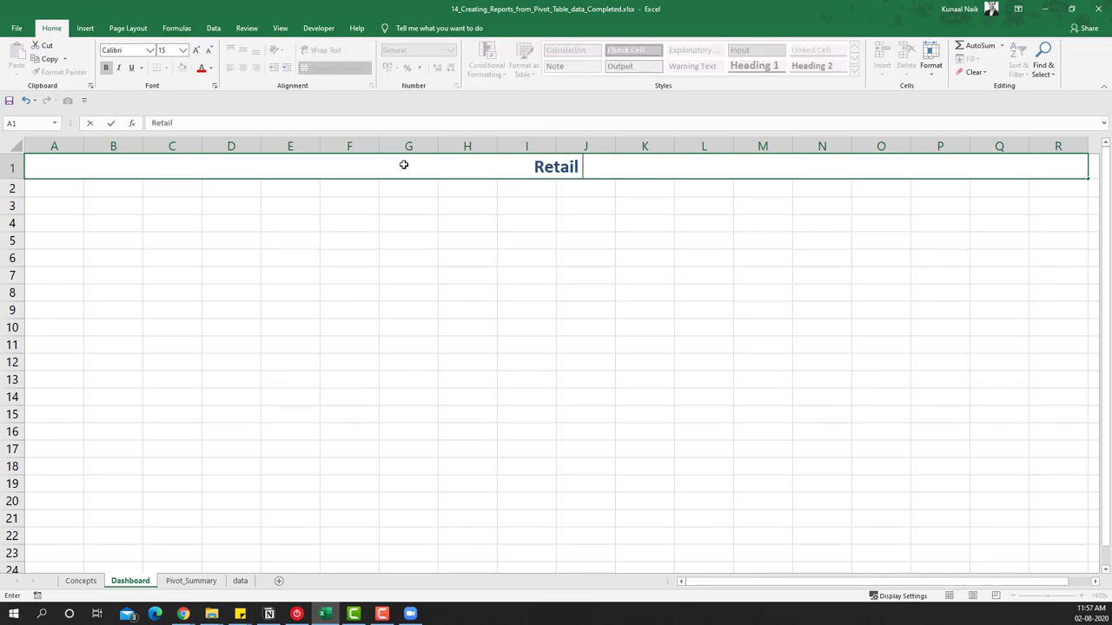
text(Sales)
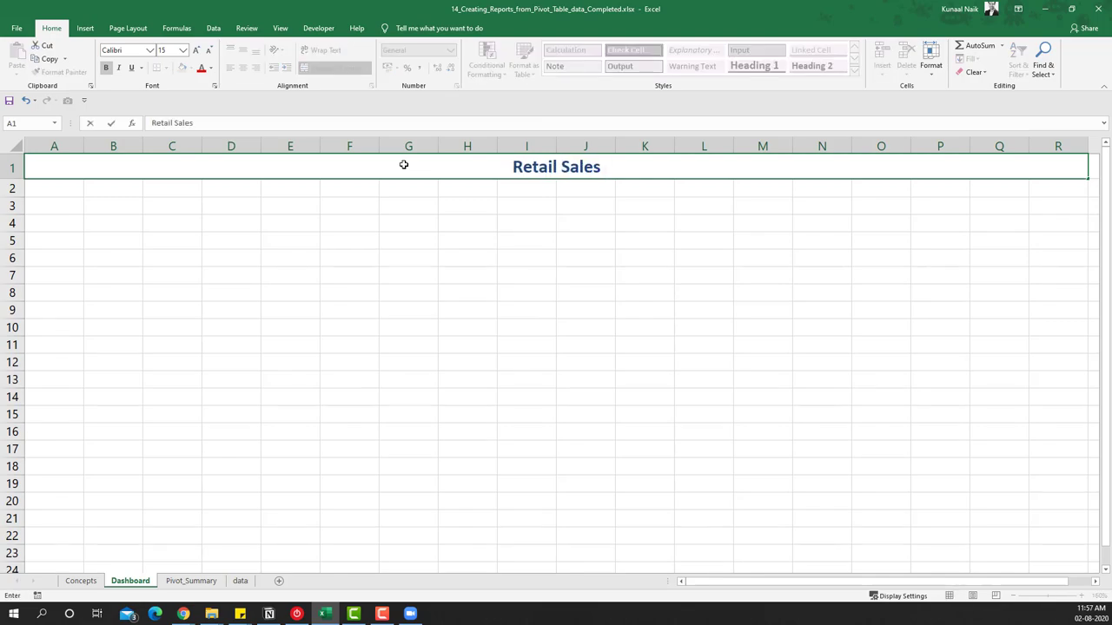
text(en)
key(BackSpace)
key(BackSpace)
text(rend)
key(Return)
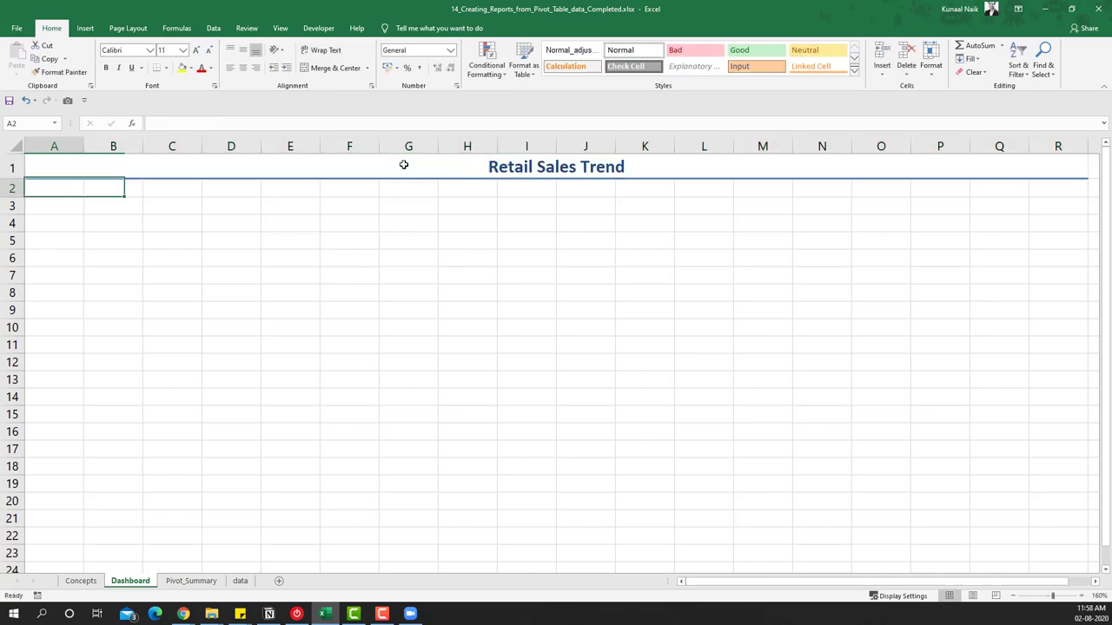
click(413, 164)
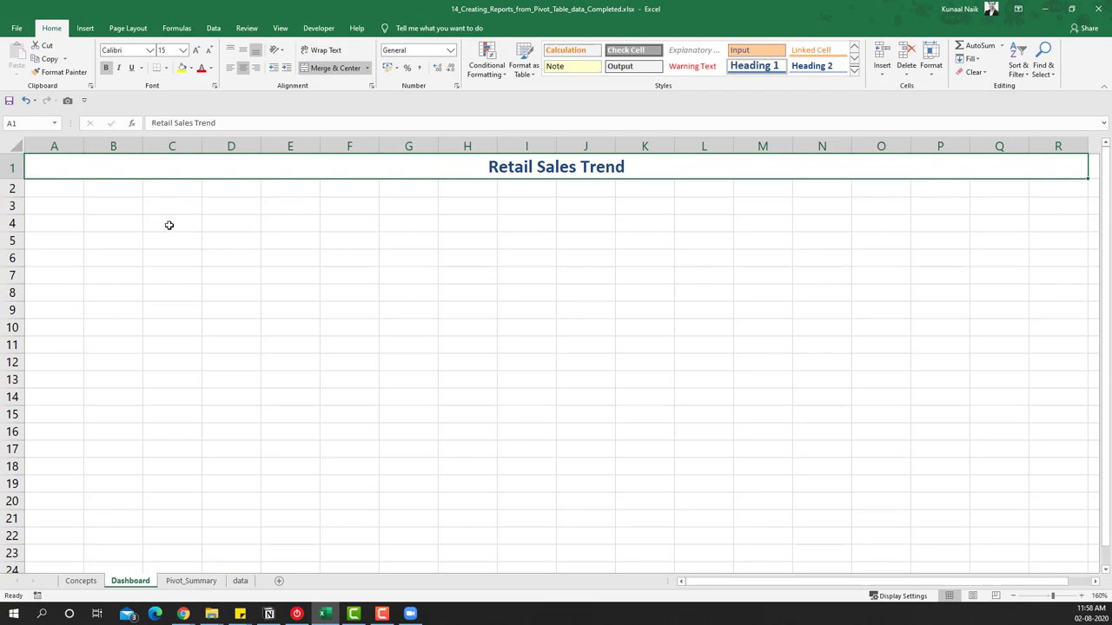
- Turn off the gridlines on the Dashboard sheet
click(172, 275)
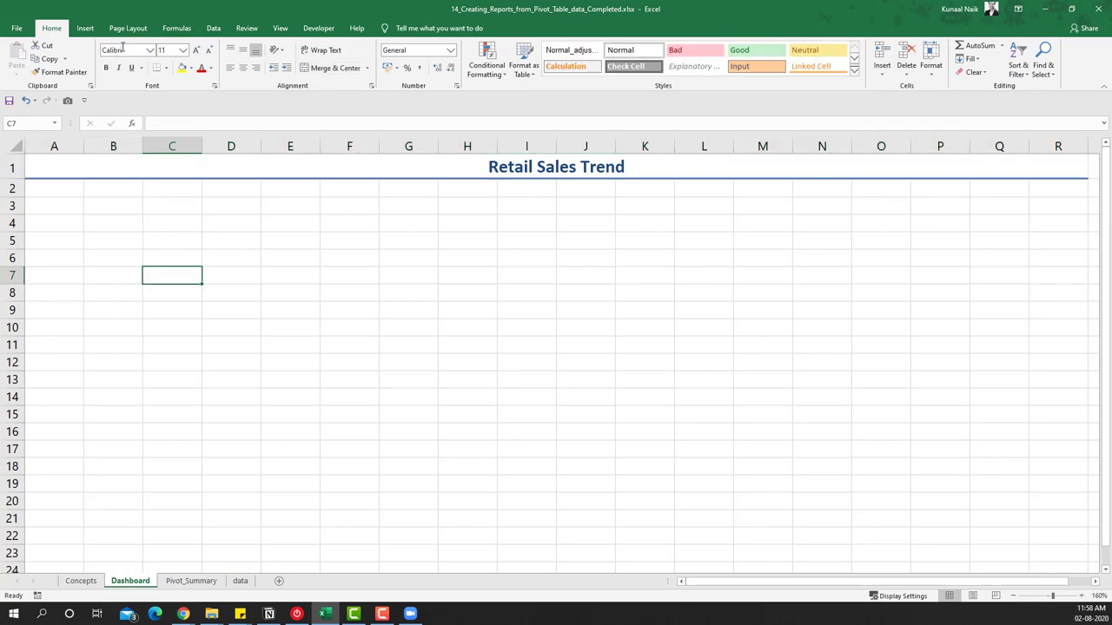
click(280, 27)
click(133, 68)
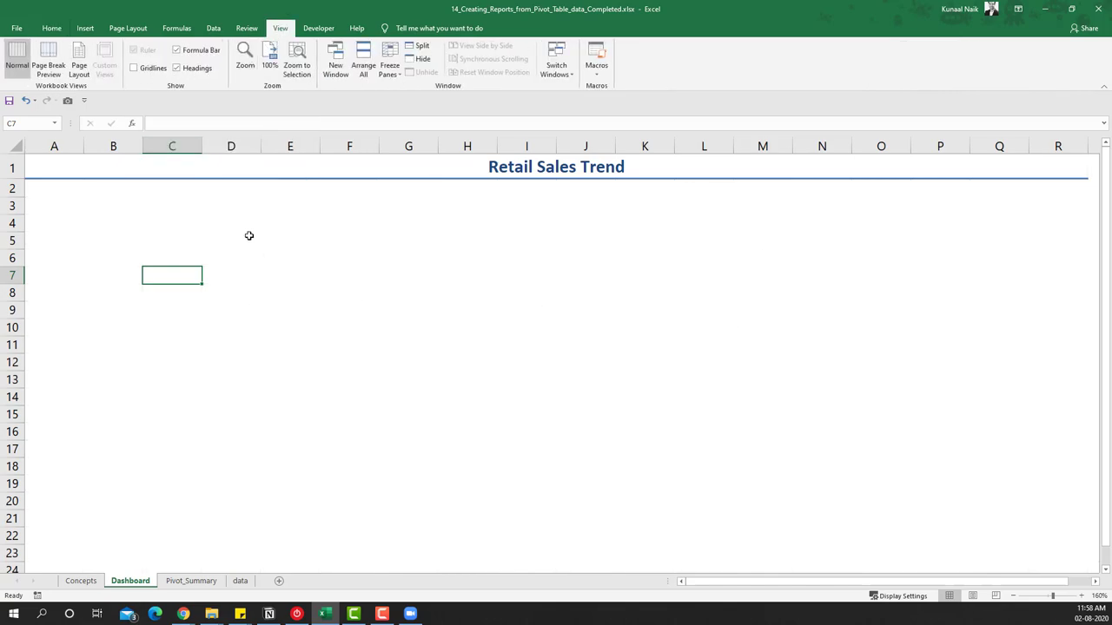
- Enter the label Year in C4 and the value 2013 in D4
click(169, 223)
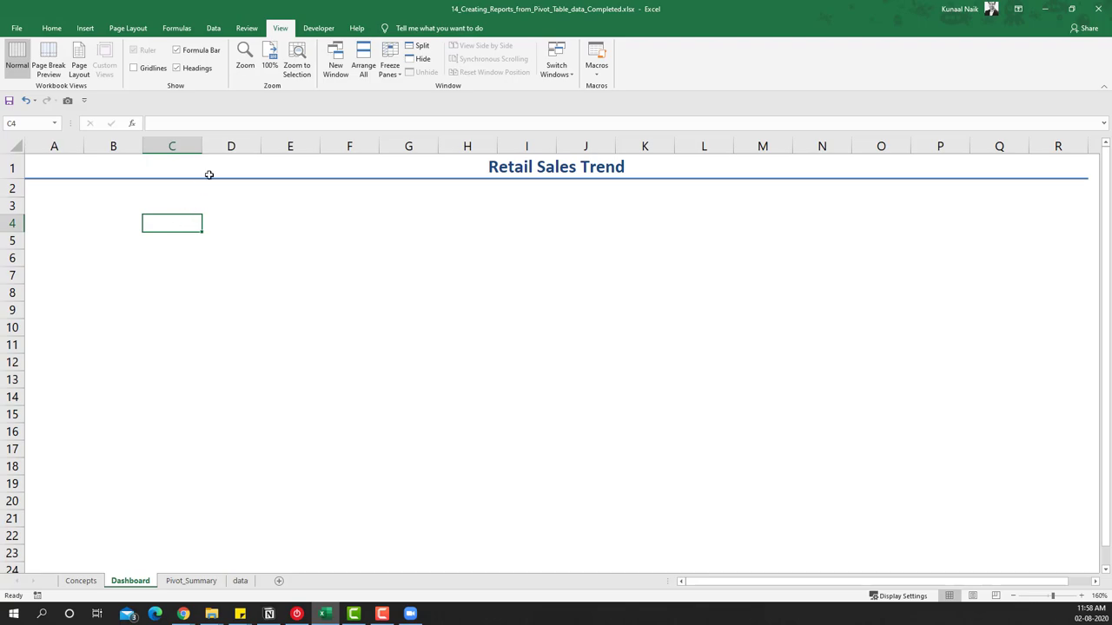
drag(201, 147, 249, 147)
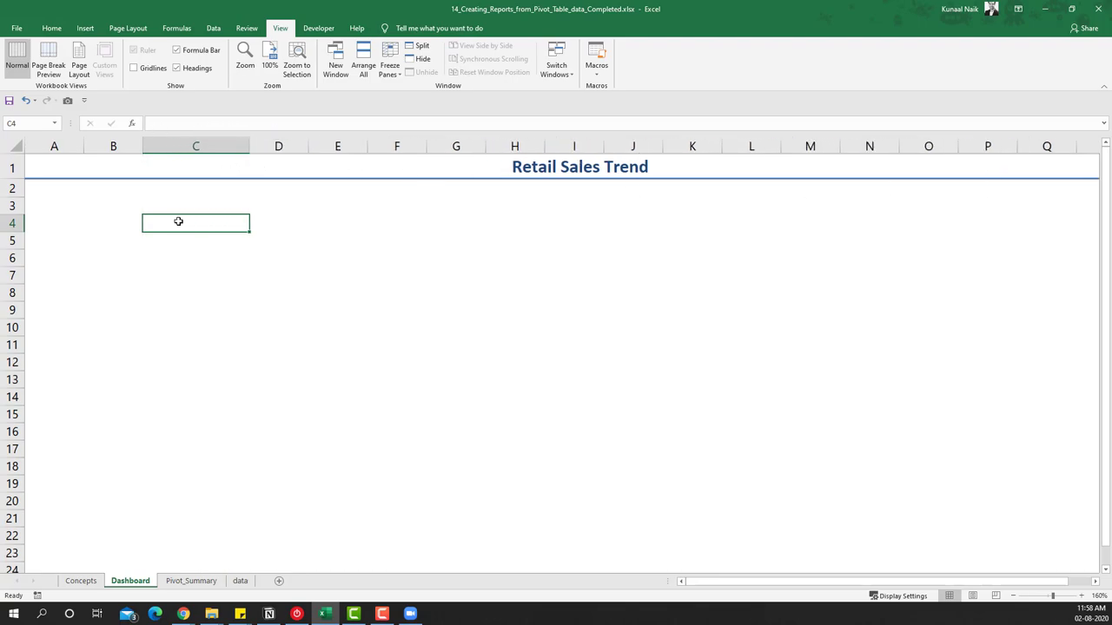
key(ctrl+z)
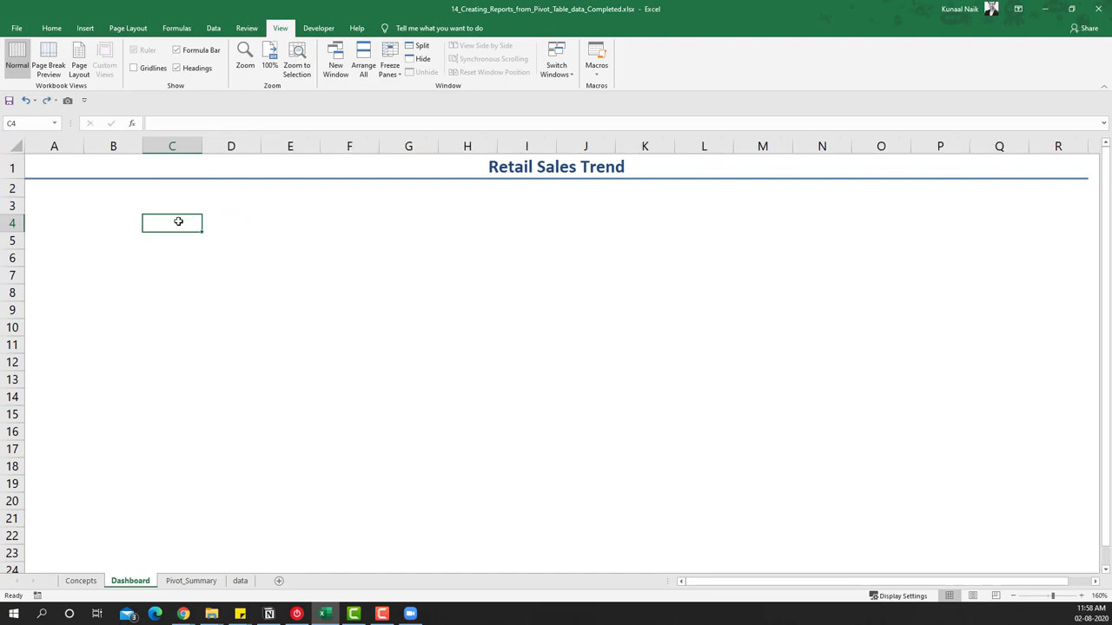
text(Yea)
key(Return)
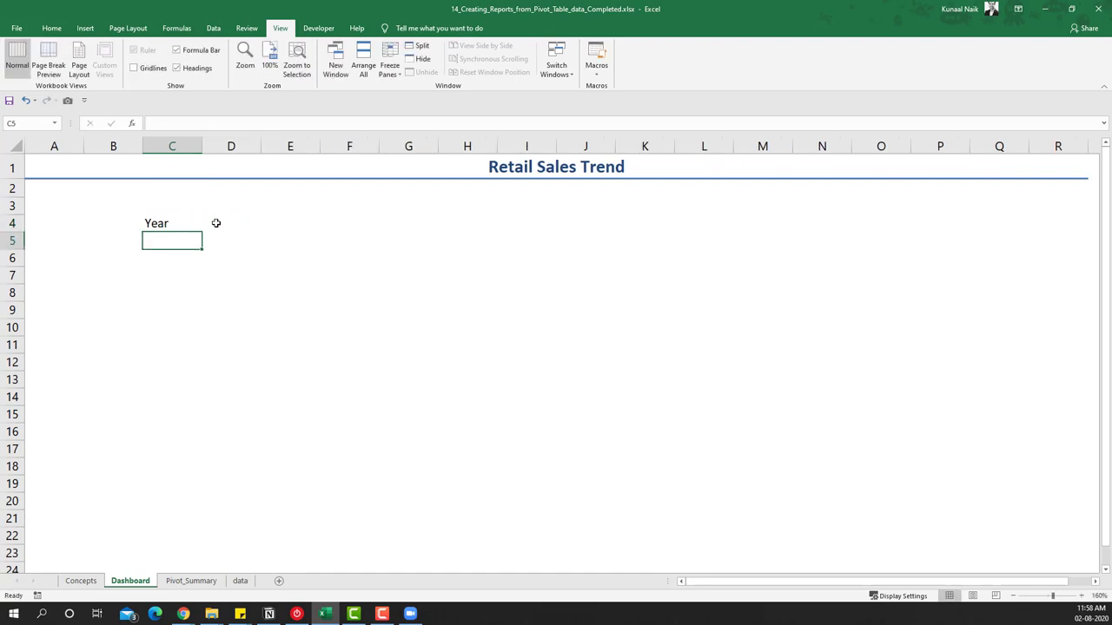
click(217, 224)
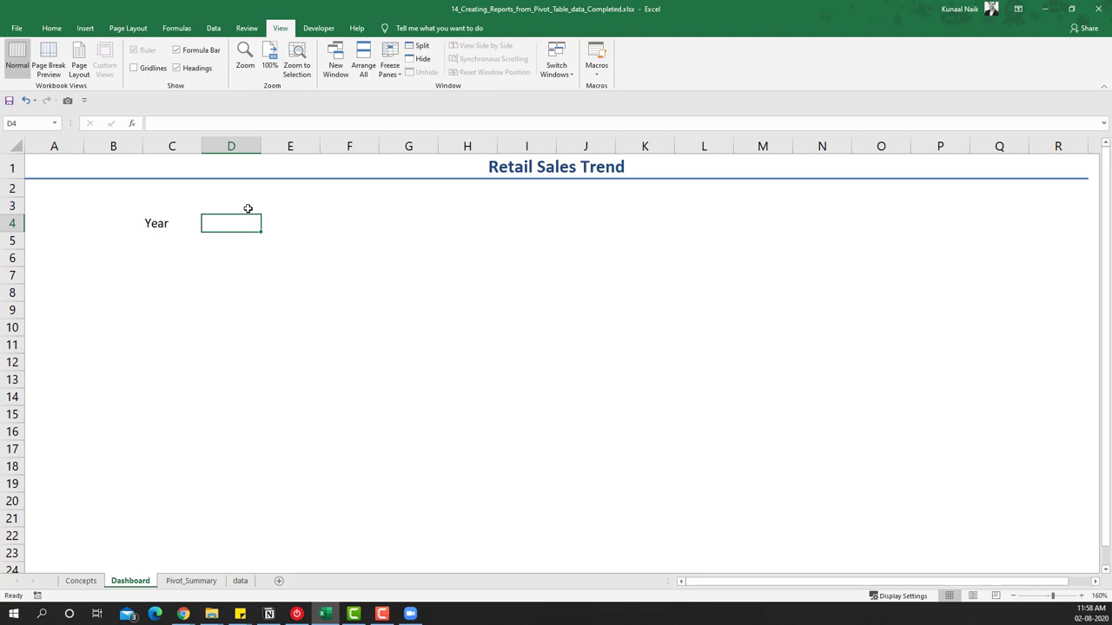
text(2013)
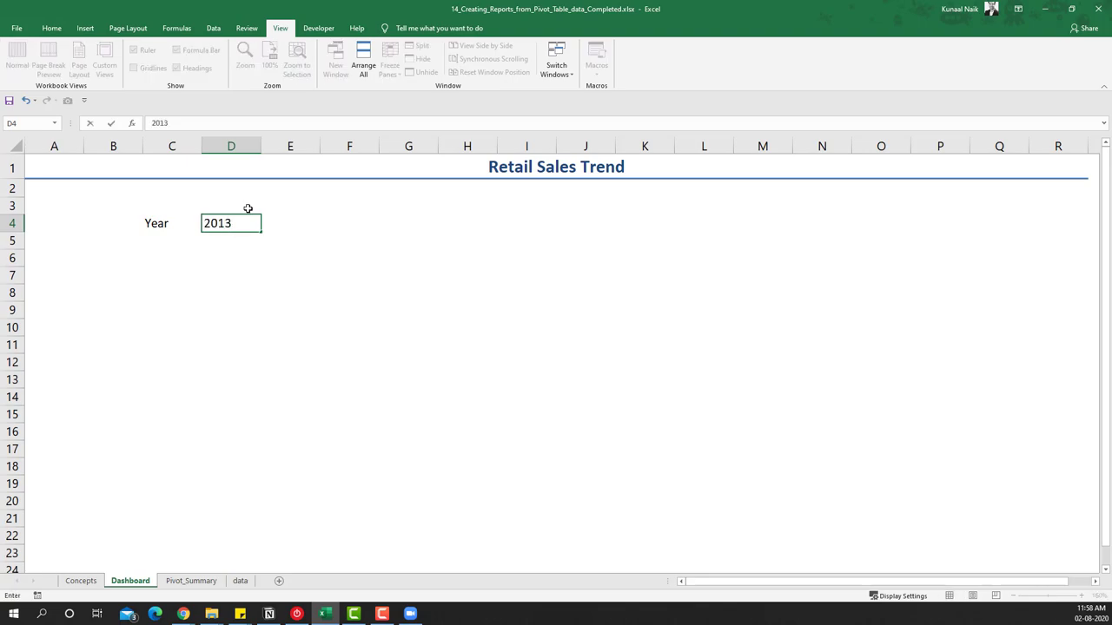
key(Return)
click(234, 222)
- Merge and center C3:D3 above the year entry, and add the text Select Year in the Heading 2 style
drag(154, 203, 243, 205)
click(52, 29)
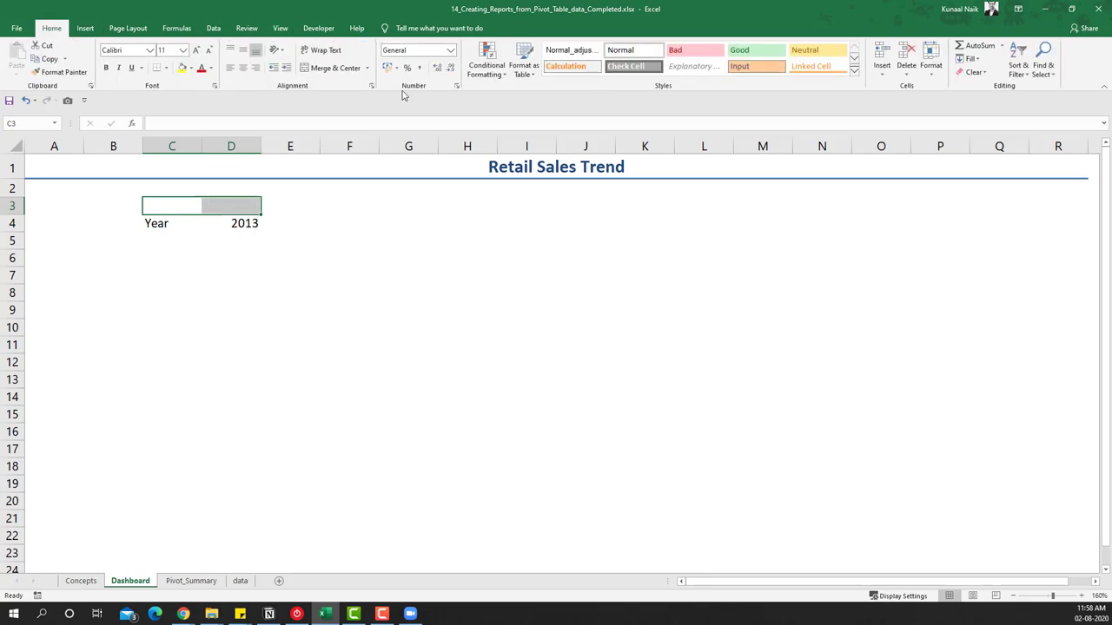
click(335, 68)
text(Select Year)
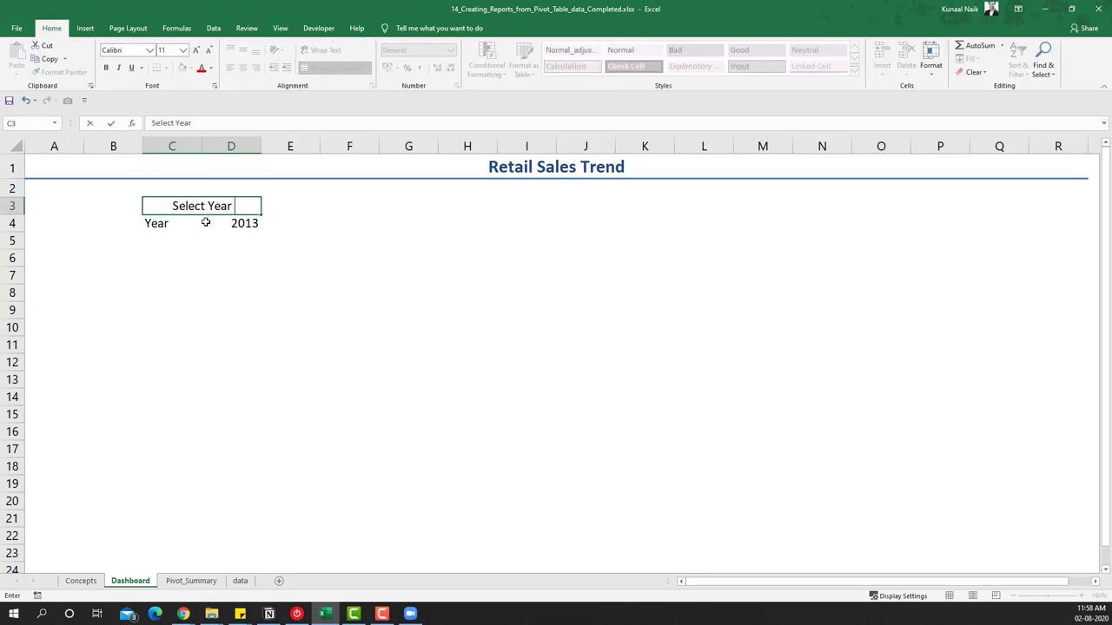
key(ctrl+Return)
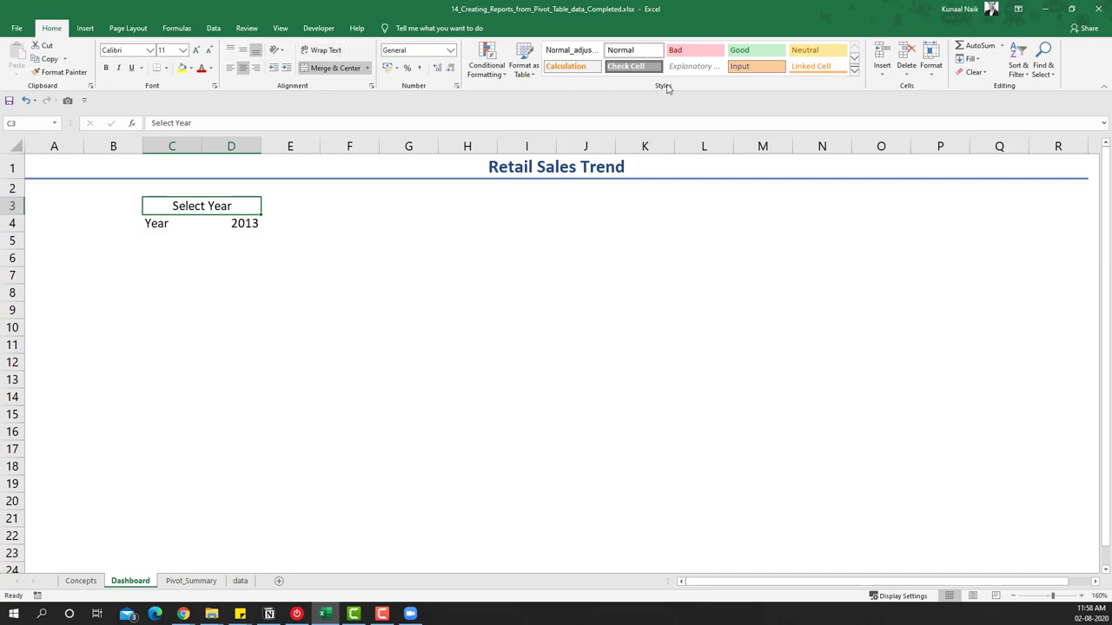
click(855, 72)
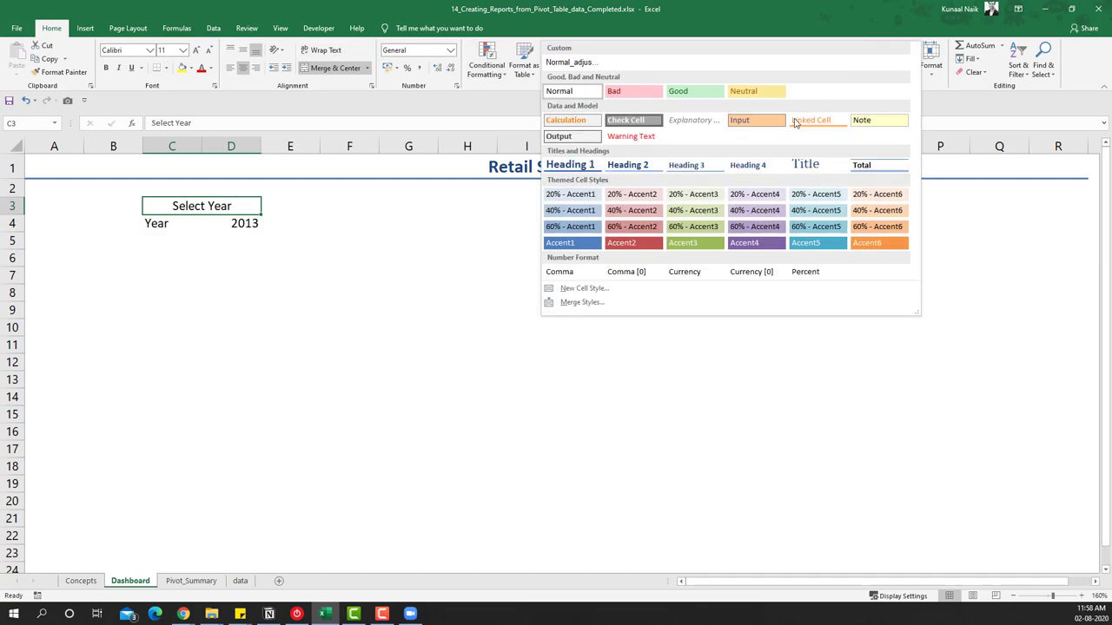
click(635, 169)
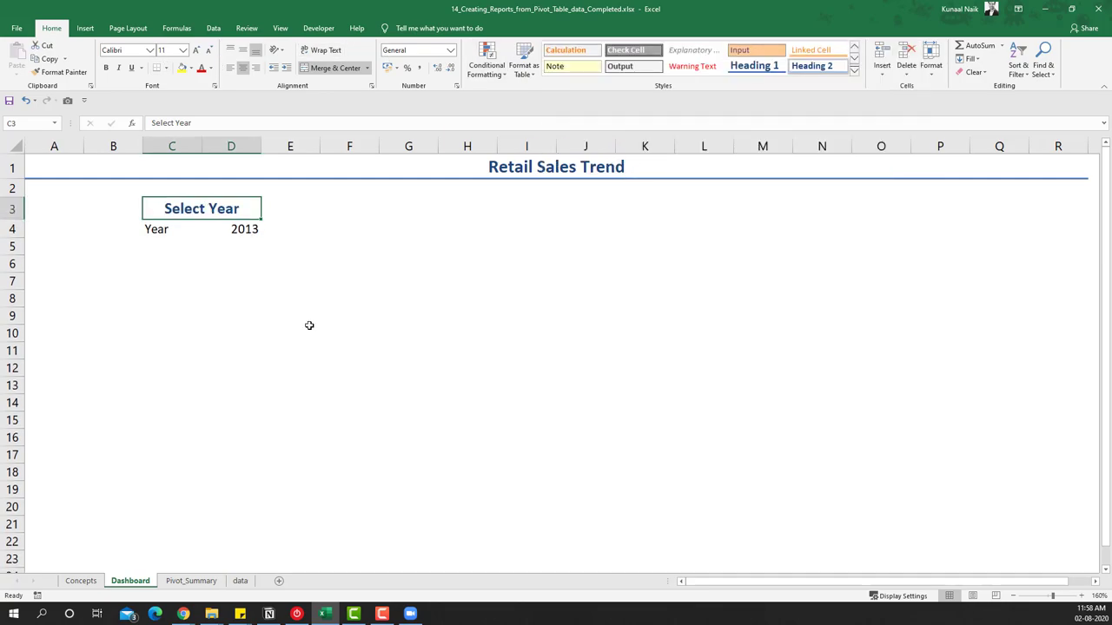
drag(359, 206, 714, 429)
drag(417, 316, 491, 343)
click(491, 343)
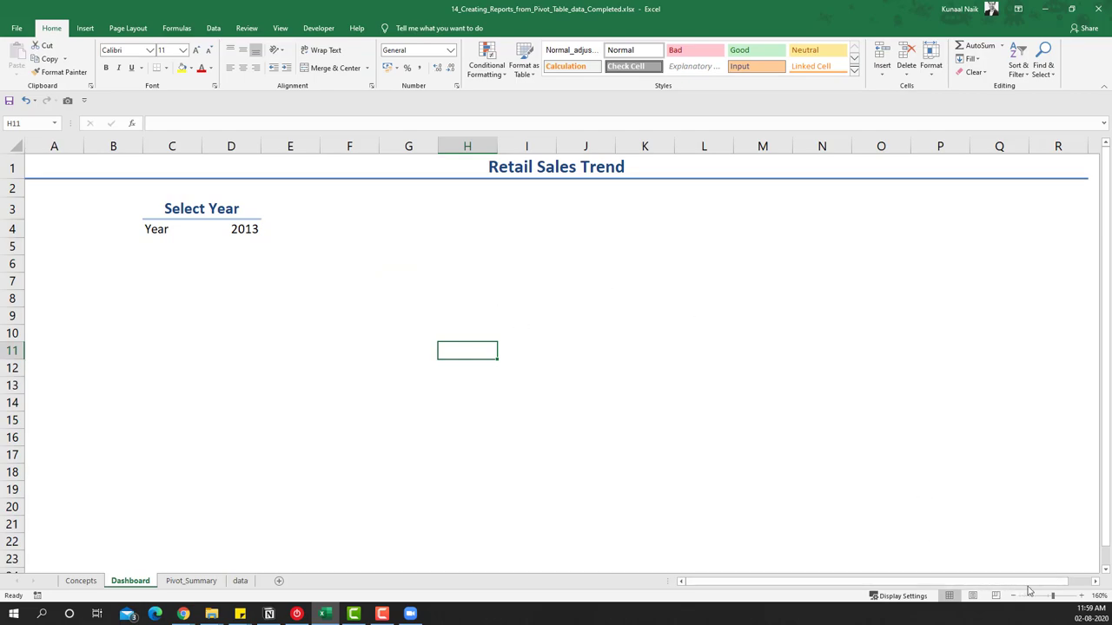
drag(1033, 583, 1082, 582)
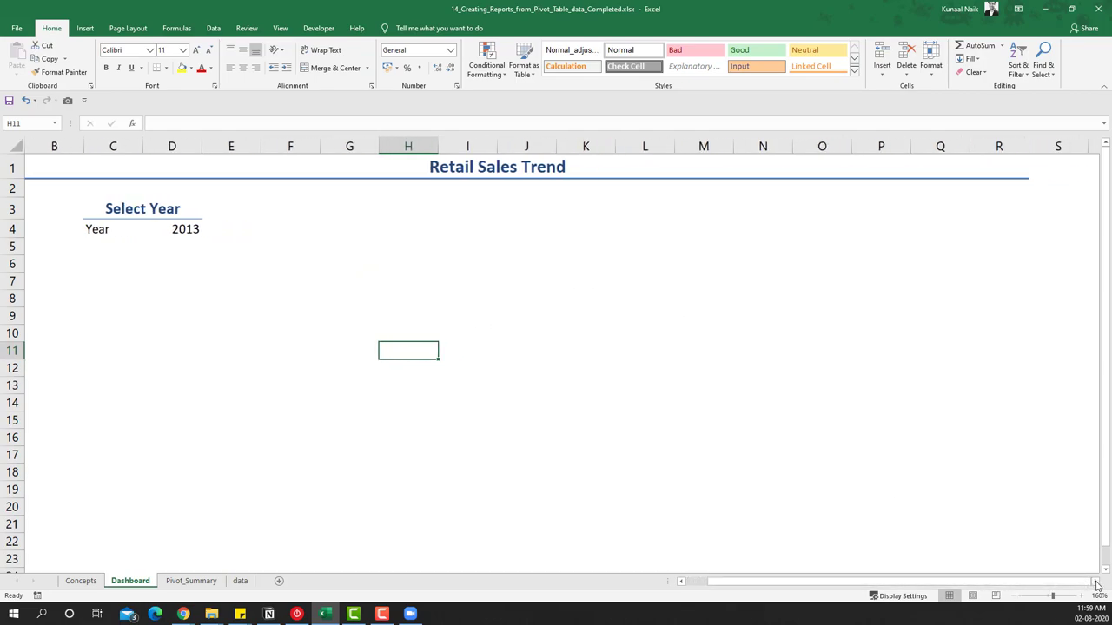
click(1096, 583)
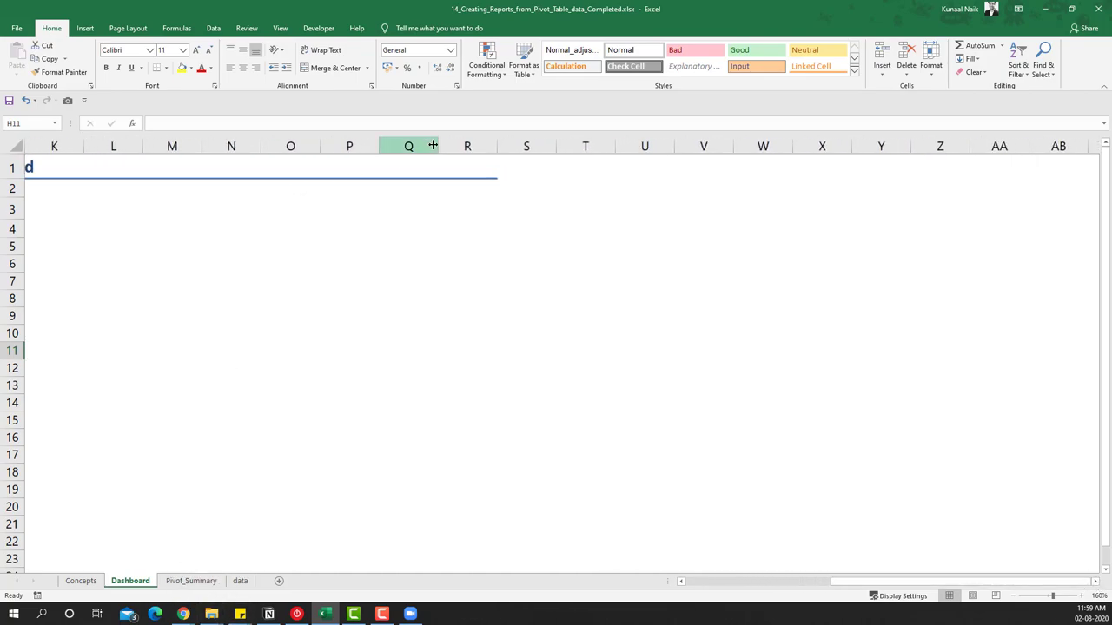
drag(459, 144, 391, 147)
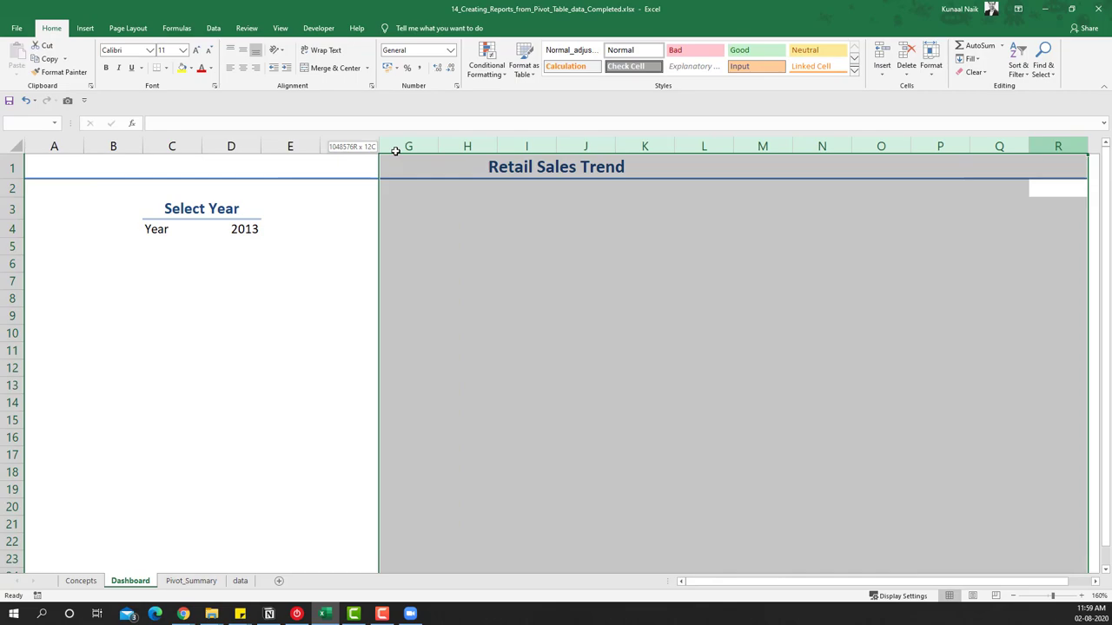
right_click(414, 219)
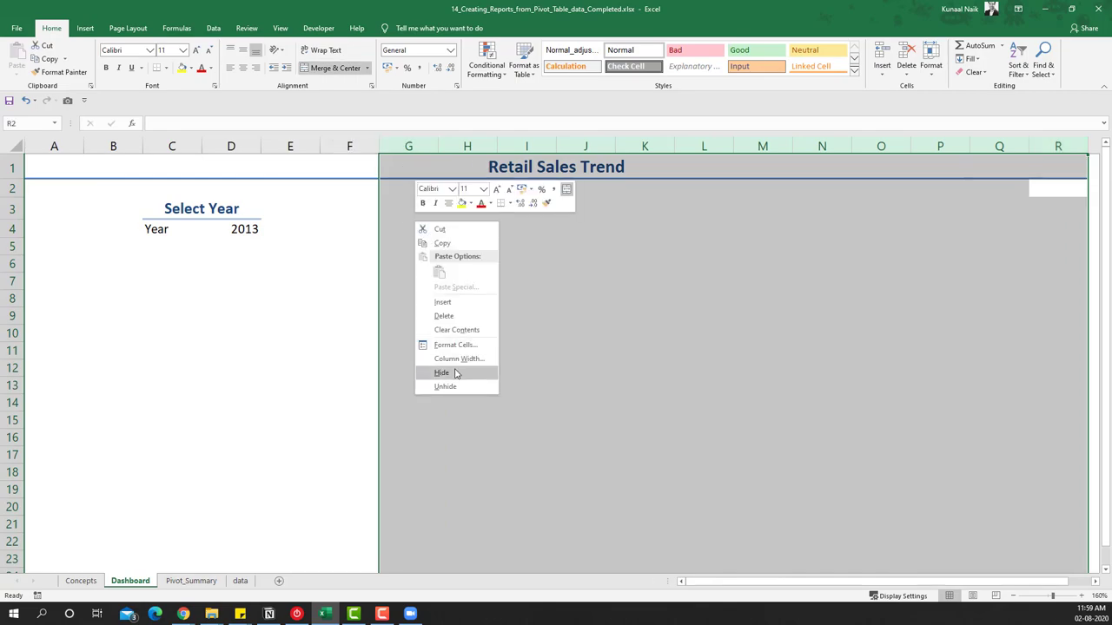
- Hide columns J to R on the Dashboard sheet
click(585, 146)
drag(585, 146, 1034, 148)
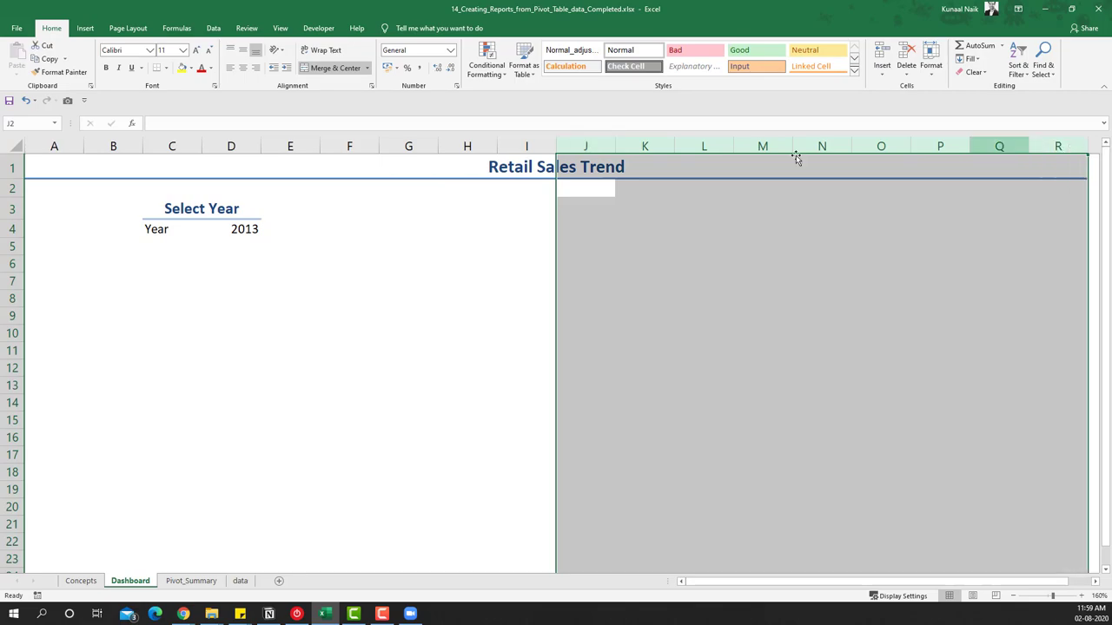
right_click(616, 223)
click(662, 376)
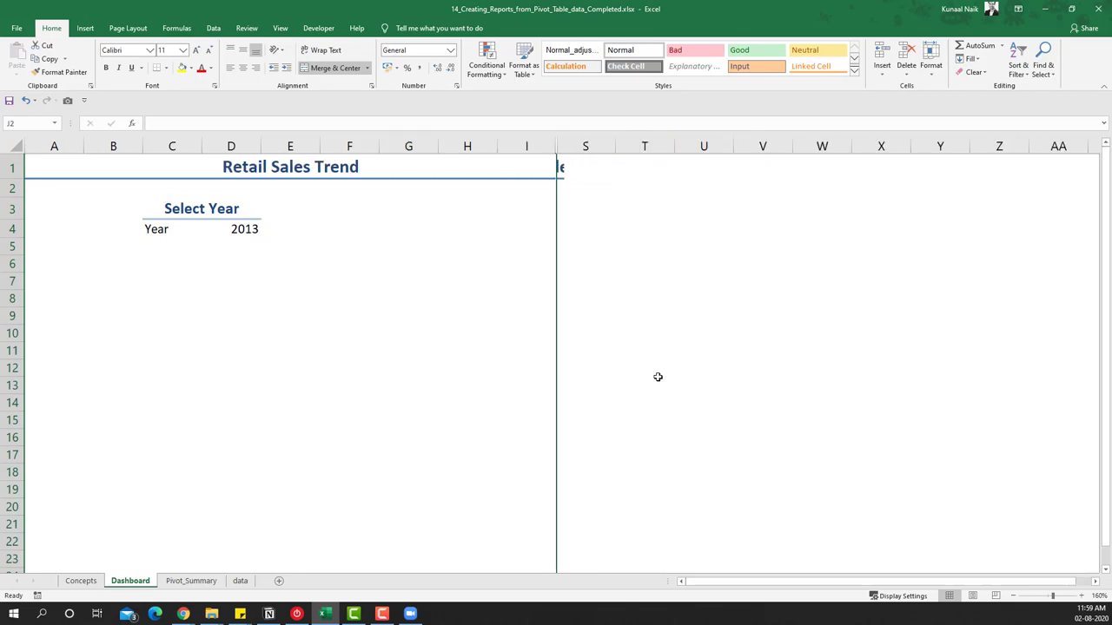
click(599, 276)
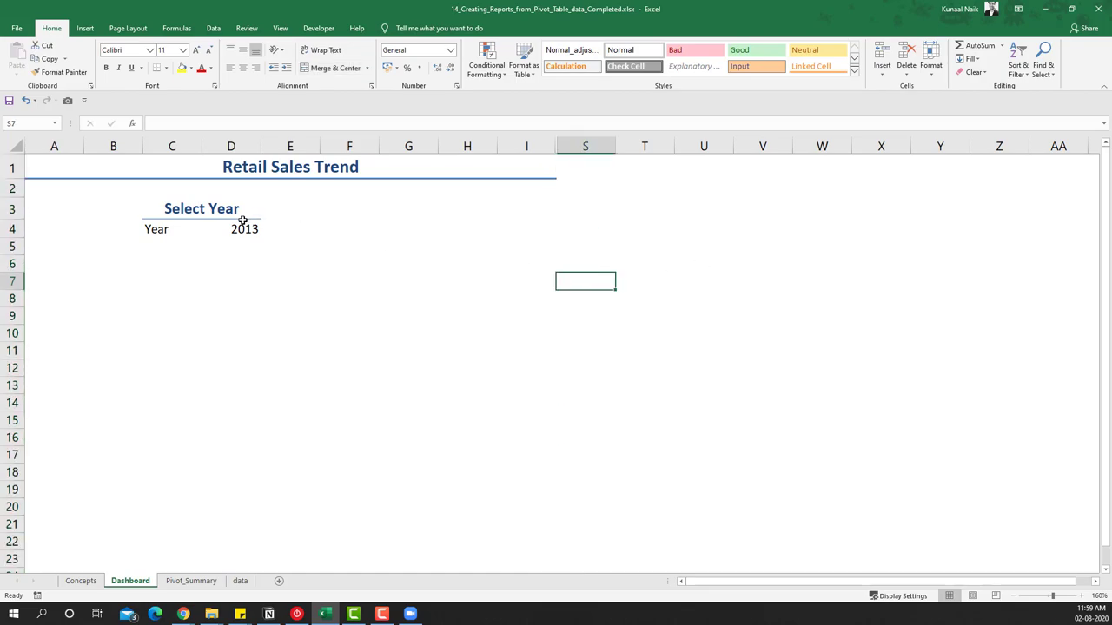
- Enter the column heading Month in cell U4
click(700, 229)
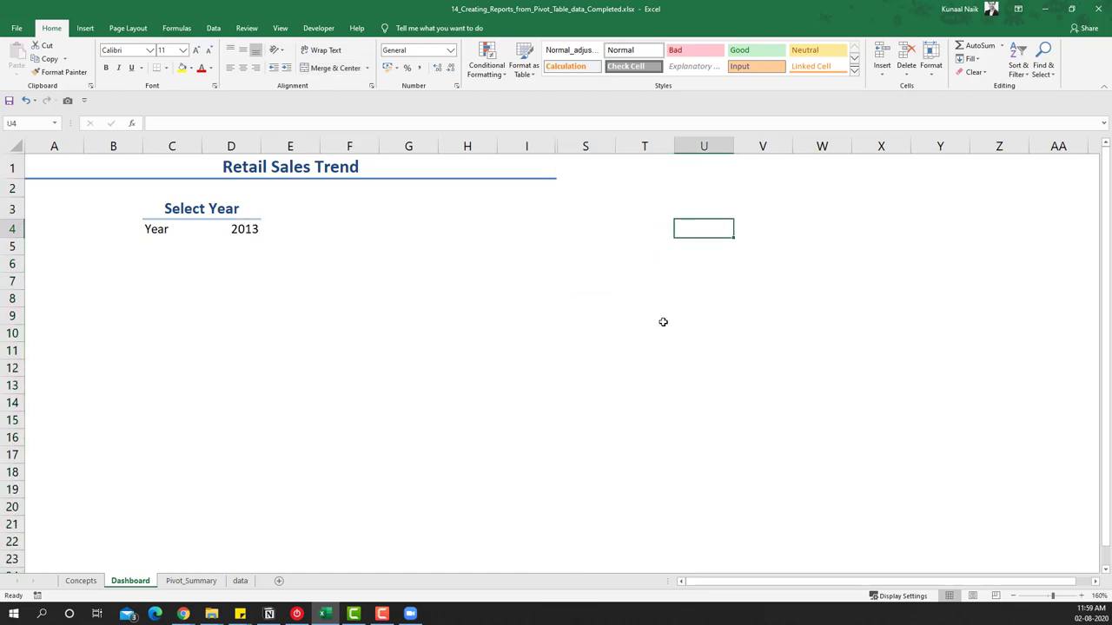
text(Month)
key(Return)
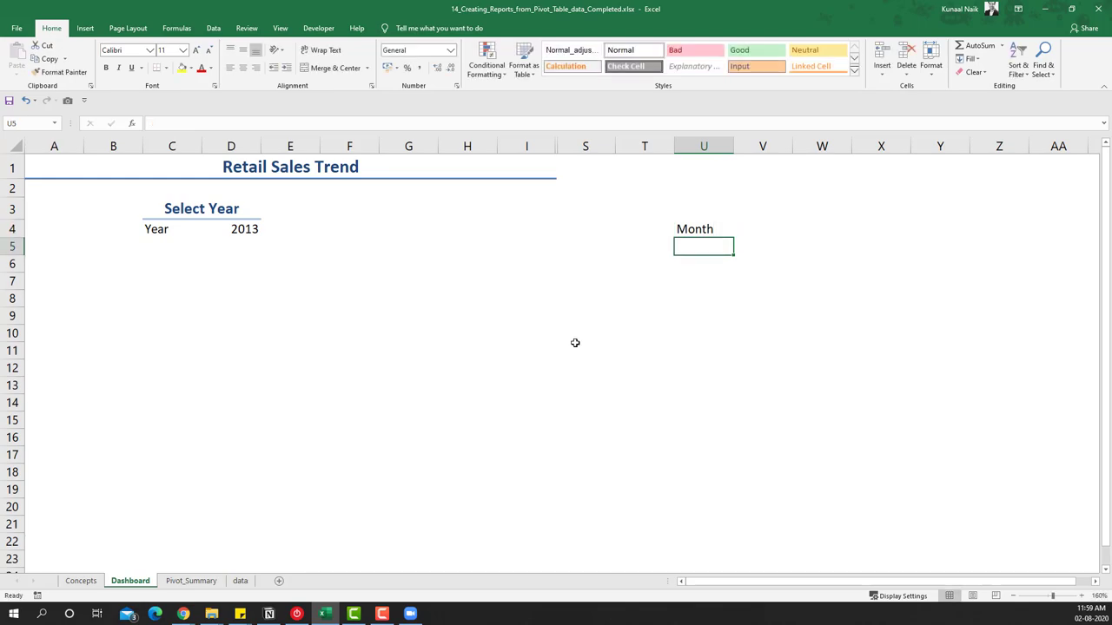
- Copy the month names Jan to Dec from B3:B14 of Pivot_Summary and paste them as values below the Month heading on Dashboard
click(191, 581)
drag(111, 184, 107, 330)
key(ctrl+c)
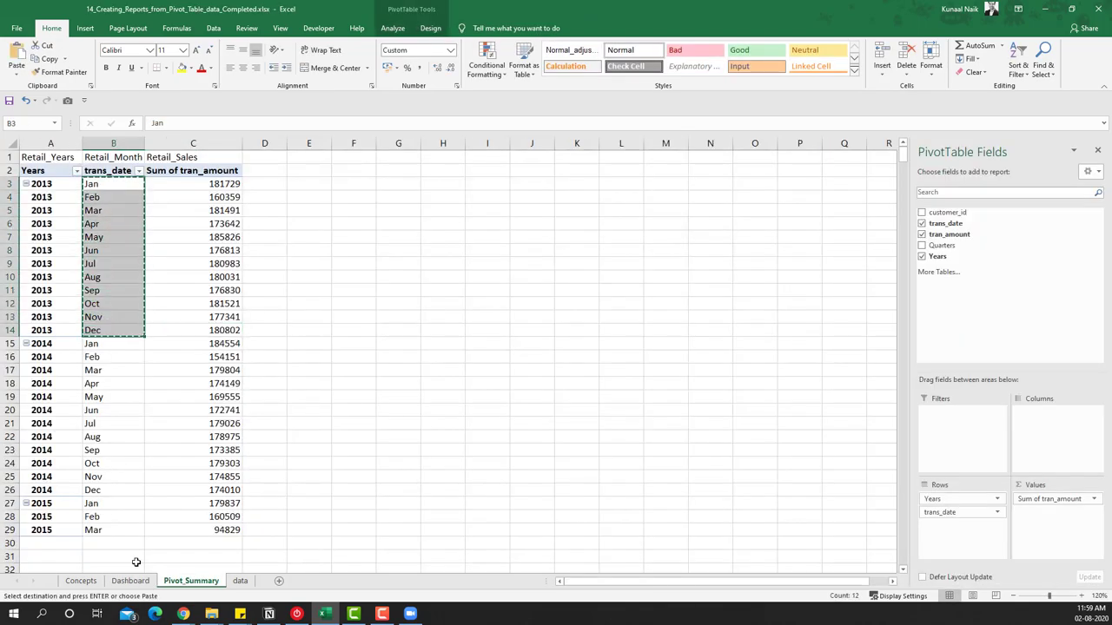
click(131, 581)
click(17, 76)
click(15, 153)
- Enter the column heading Sales in cell V4, beside the Month heading
click(745, 248)
click(752, 226)
text(Sale)
key(Return)
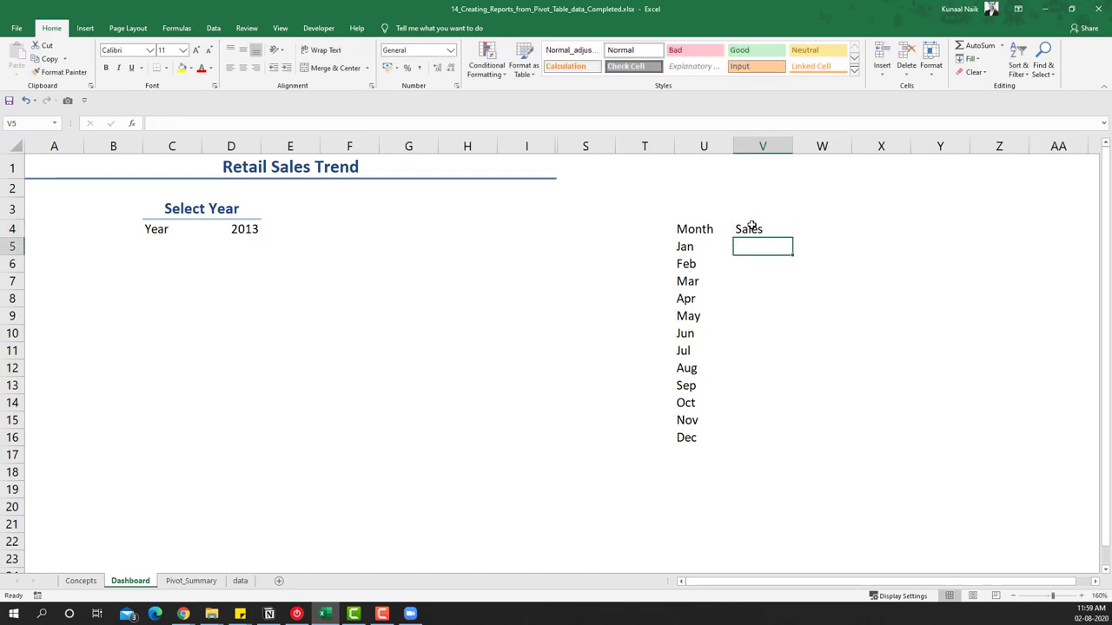
- Start a SUMIFS formula in cell V5 with the named range Retail_Sales as the sum range
text(=su)
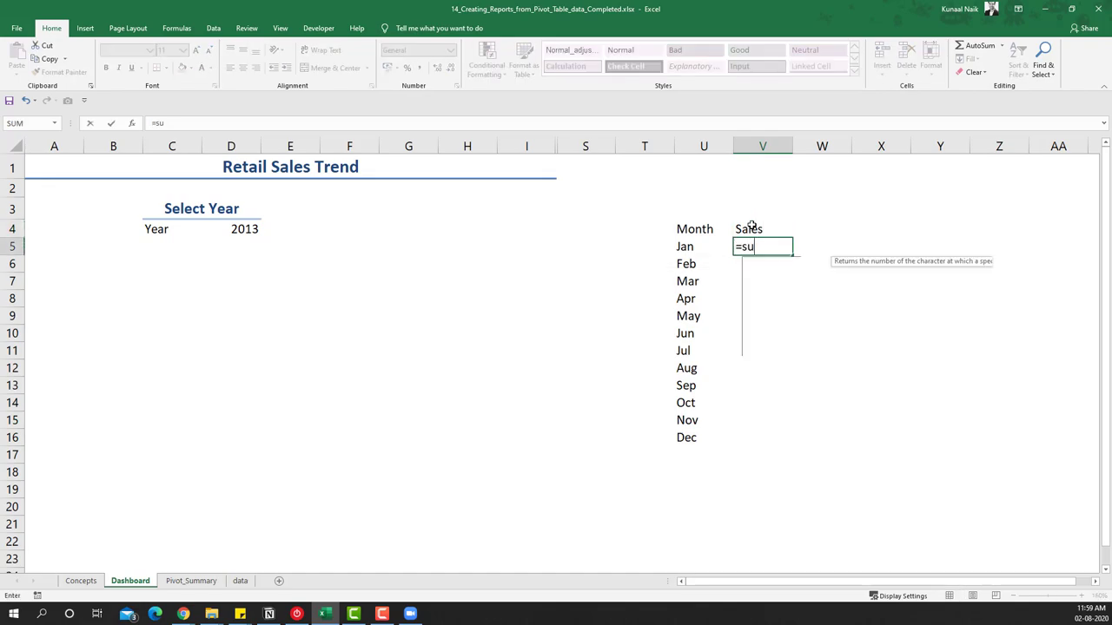
key(Down)
key(Down)
key(Down)
key(Down)
key(Tab)
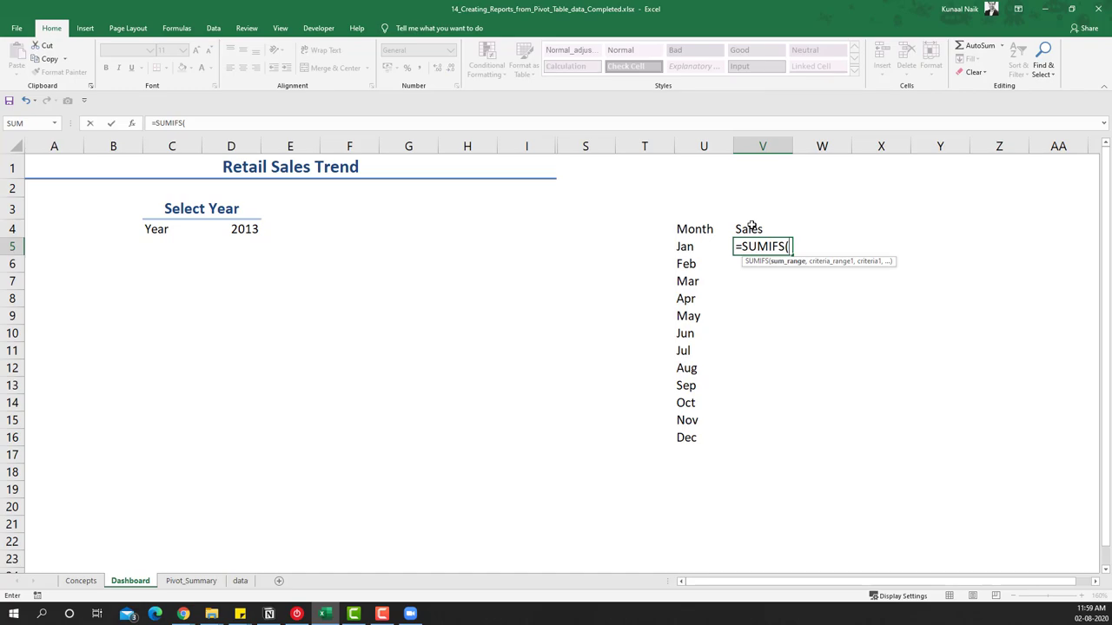
text(Retail_Sales)
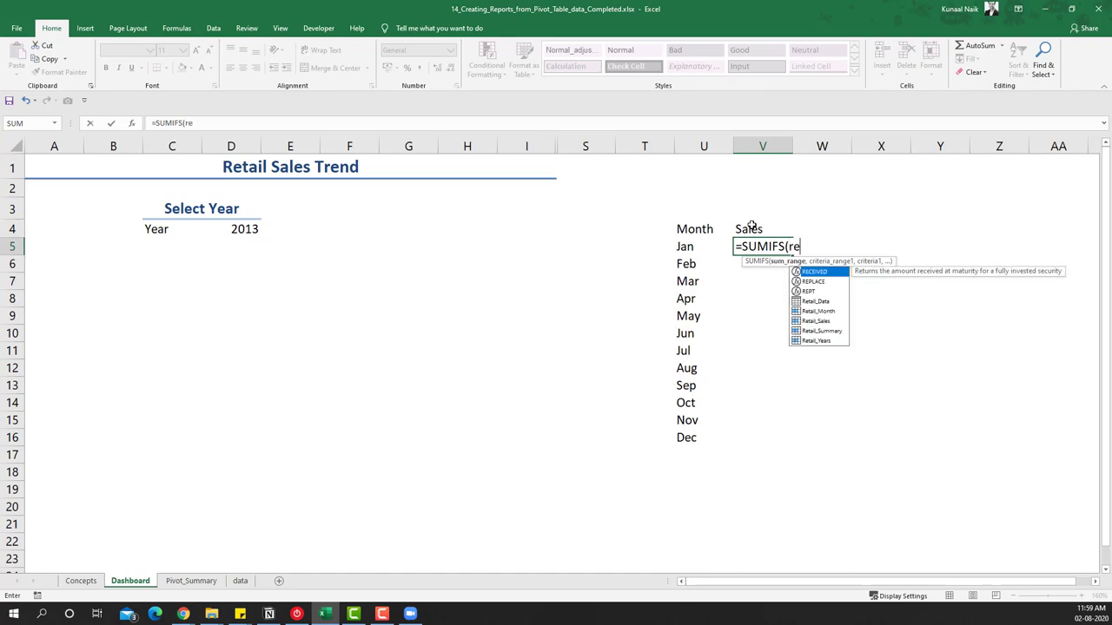
text(,)
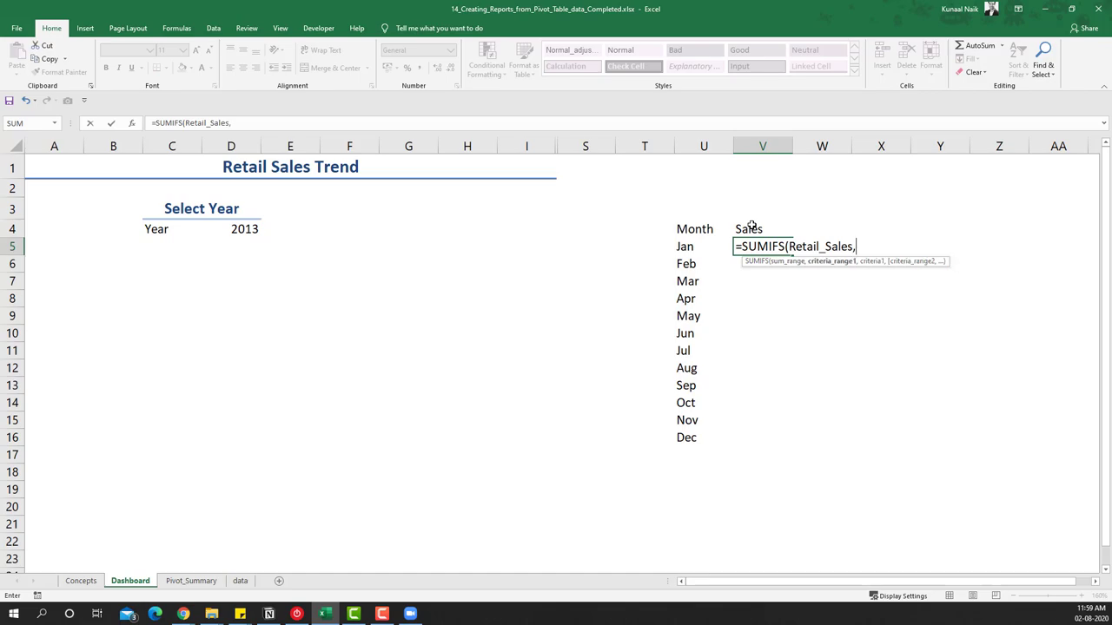
- Add Retail_Month as the first criteria range of the SUMIFS formula, matched against the month in U5
text(re)
key(Down)
key(Down)
key(Down)
key(Tab)
text(,)
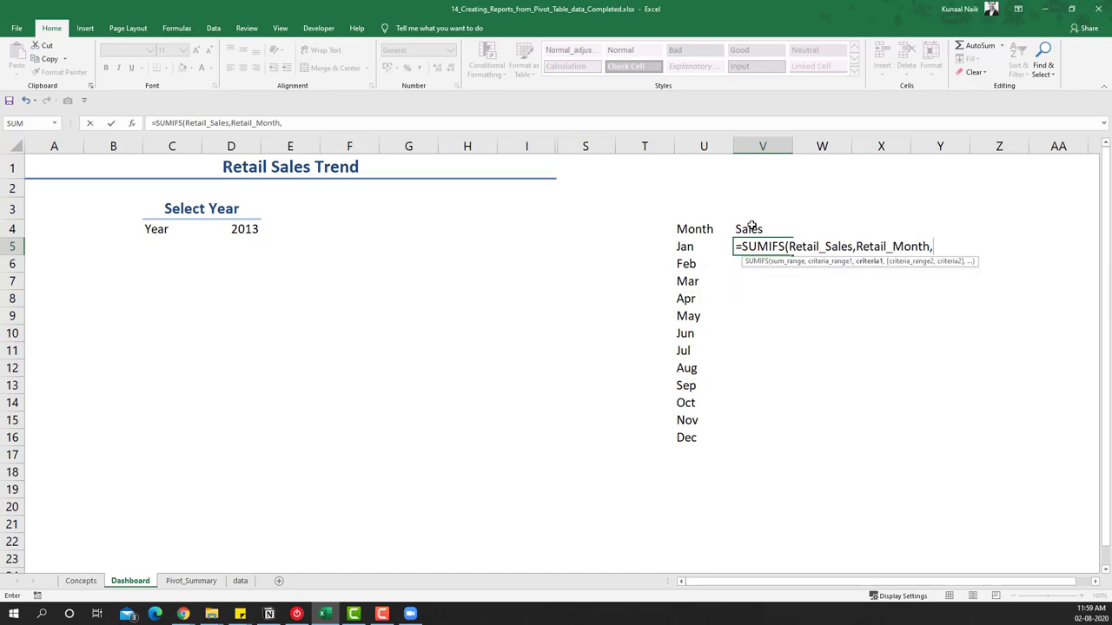
click(688, 246)
text(,)
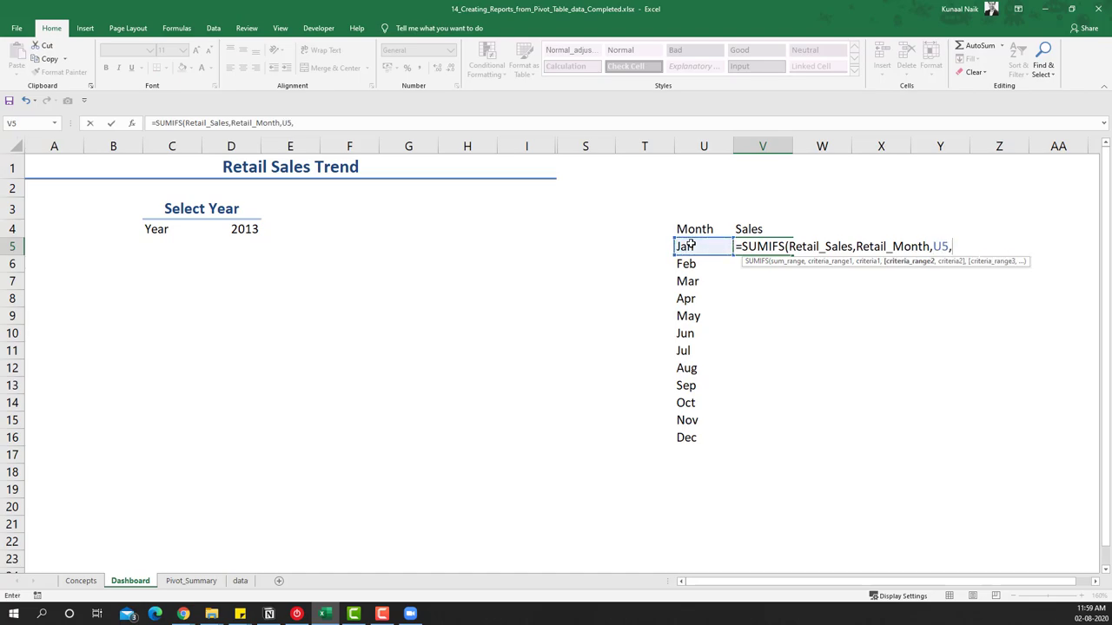
- Add Retail_Years as the second criteria range, matched against the absolute reference $D$4, and complete the SUMIFS formula
text(re)
key(Down)
key(Down)
key(Down)
key(Down)
key(Down)
key(Down)
key(Down)
key(Tab)
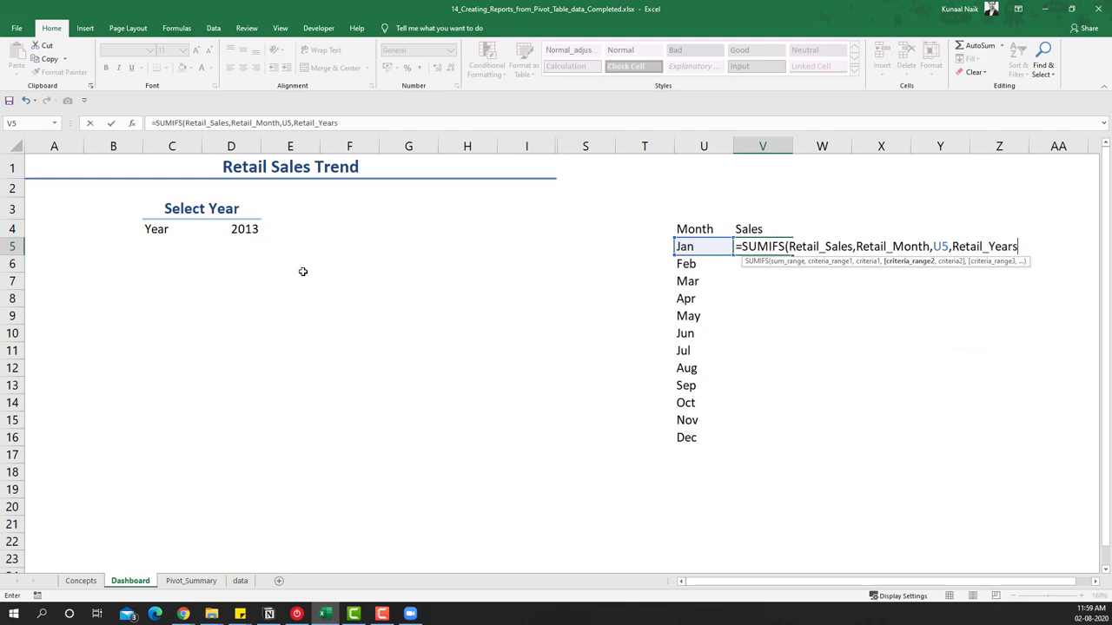
text(,)
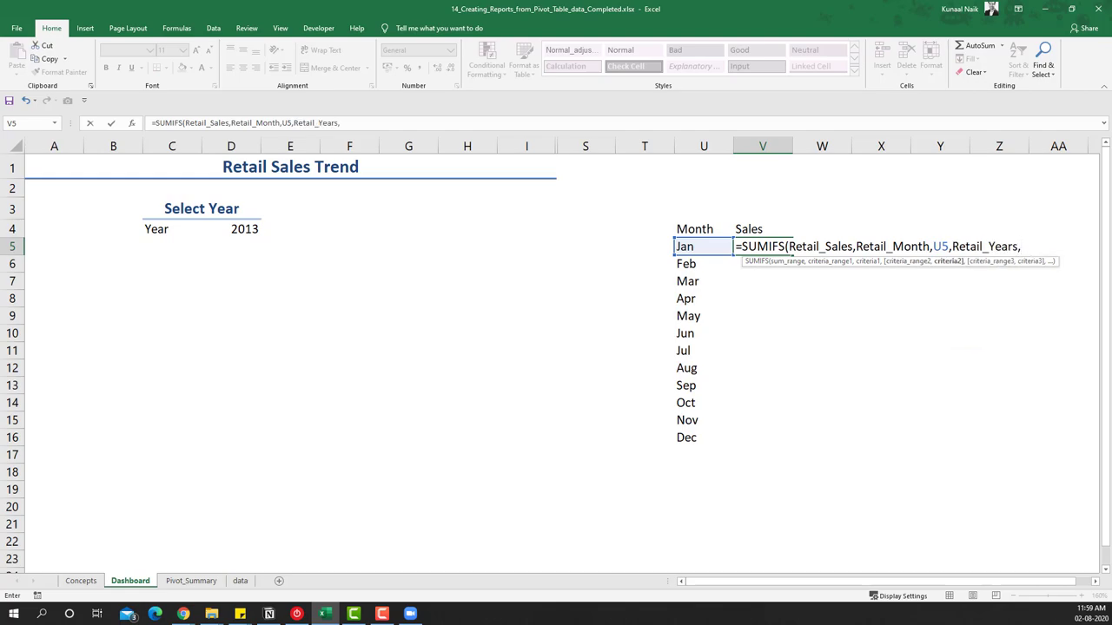
click(244, 230)
key(F4)
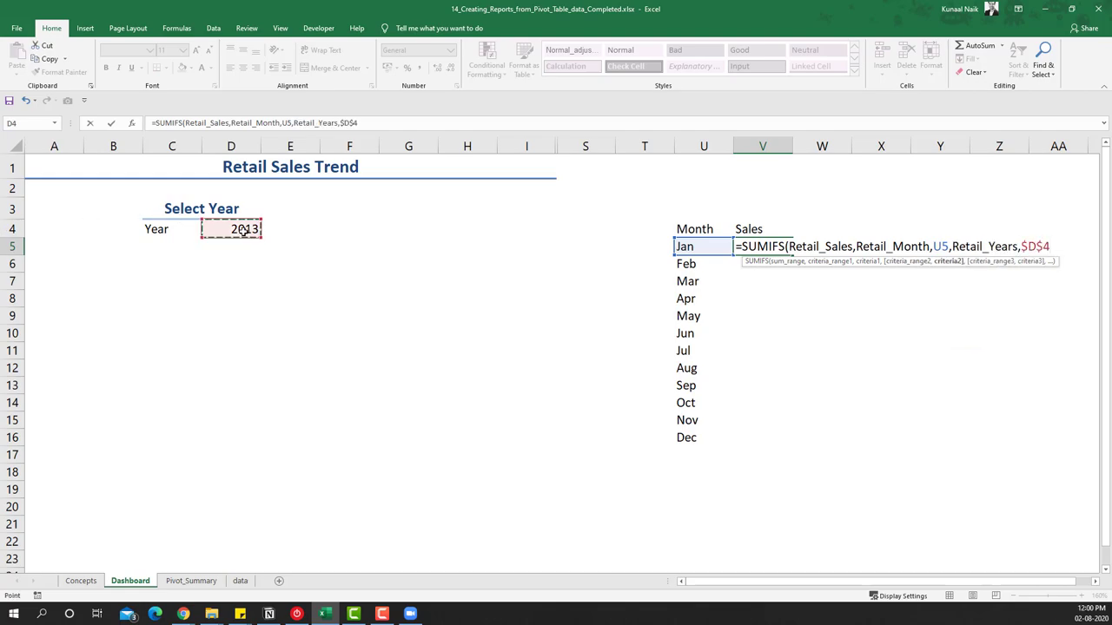
text())
key(Return)
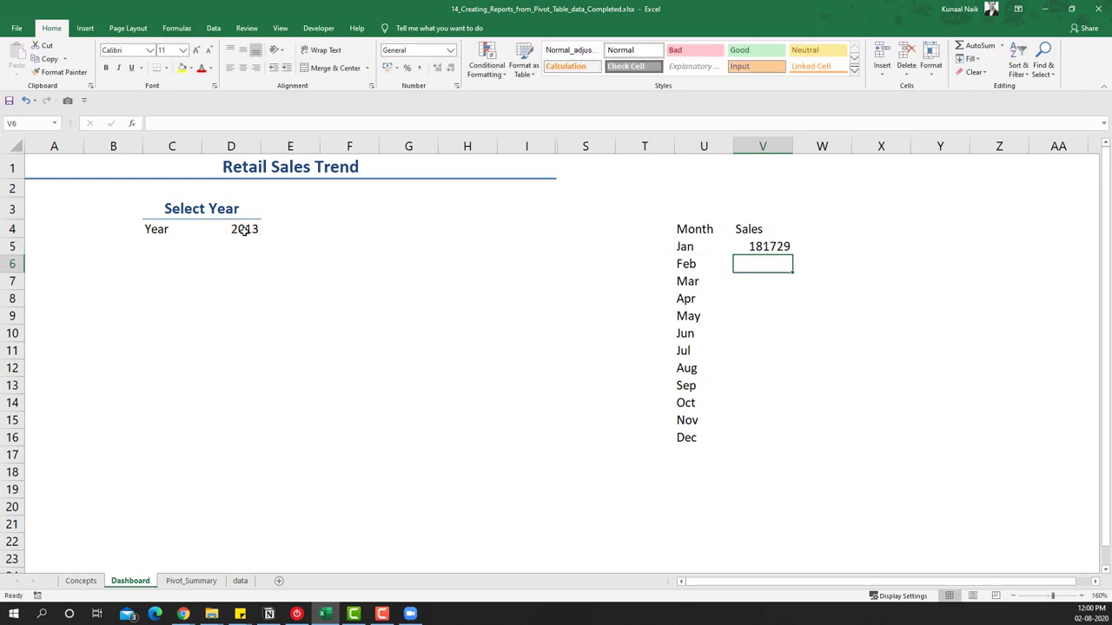
- Fill the SUMIFS formula from V5 down to V16 for all twelve months
click(759, 247)
drag(792, 257, 788, 445)
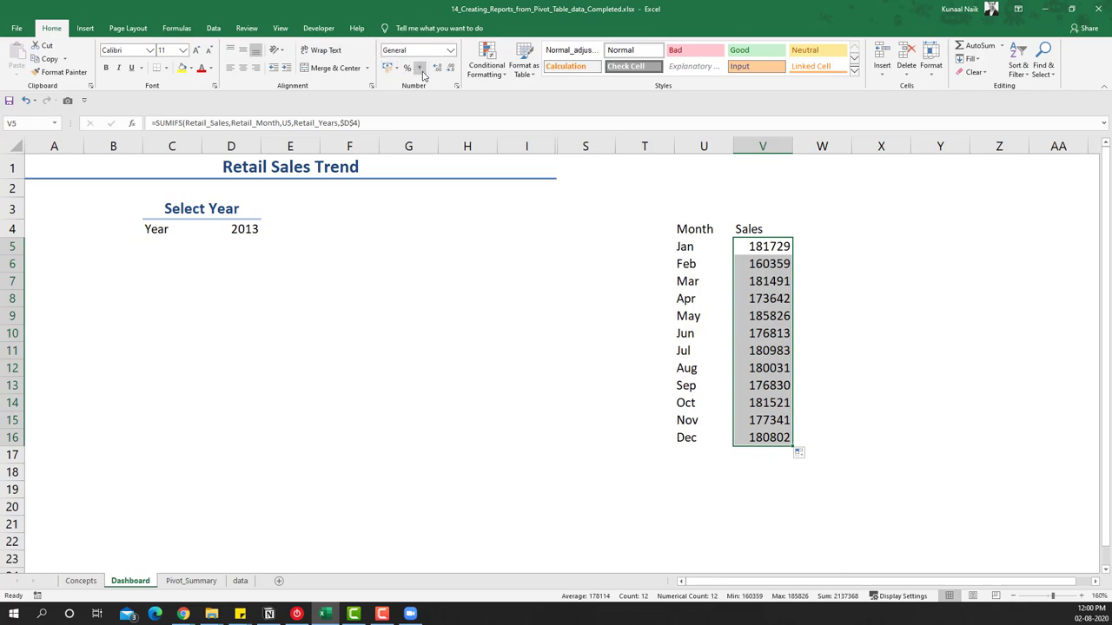
click(746, 246)
- Format the sales values in V5:V16 with comma separators and no decimals, and autofit column V
drag(773, 247, 770, 440)
click(419, 67)
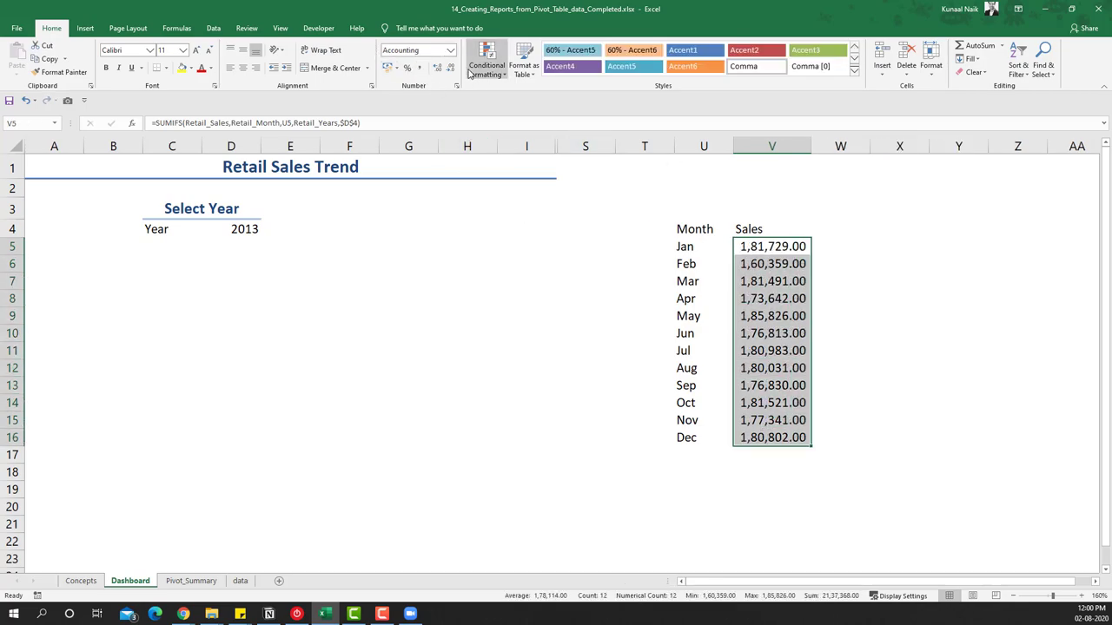
click(450, 67)
click(450, 67)
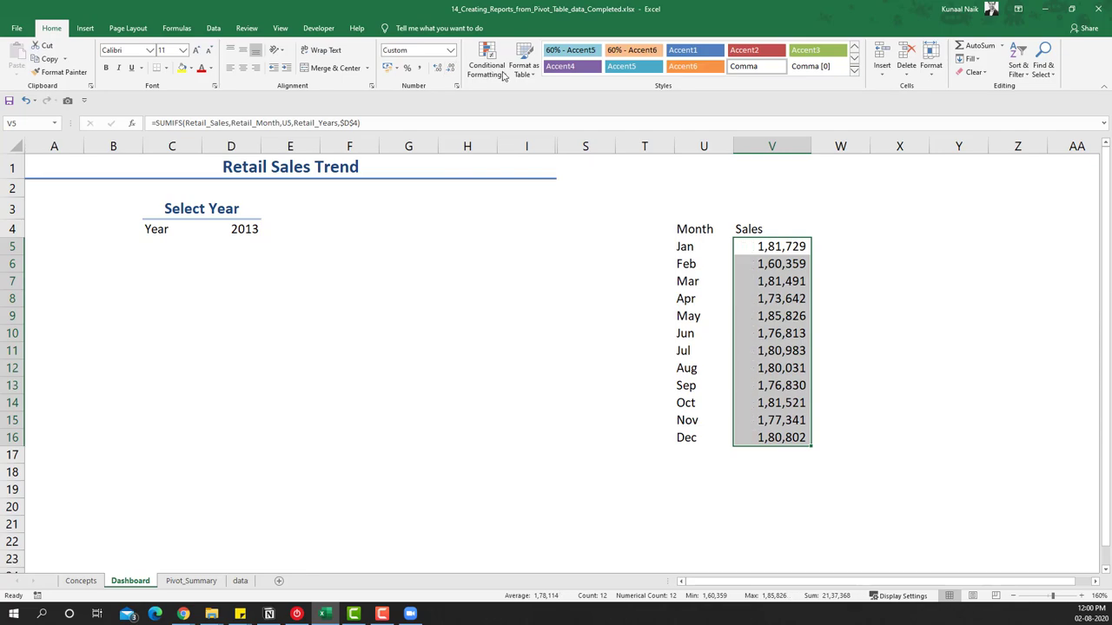
double_click(809, 146)
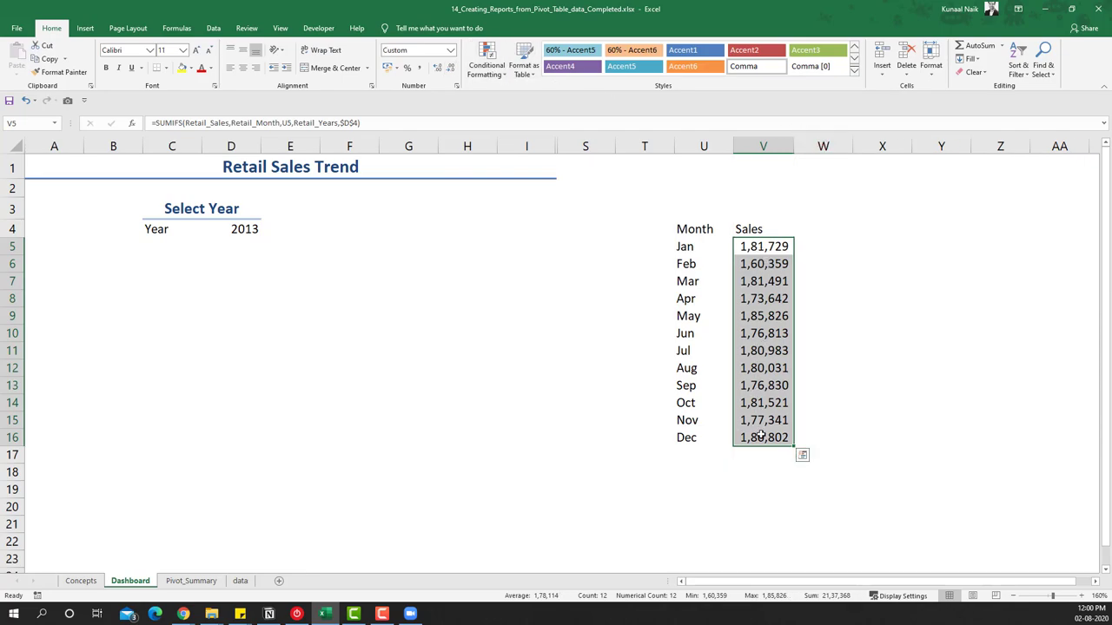
- Insert a 2-D clustered column chart from U4:V16 and place it below the year selector
drag(705, 227, 744, 439)
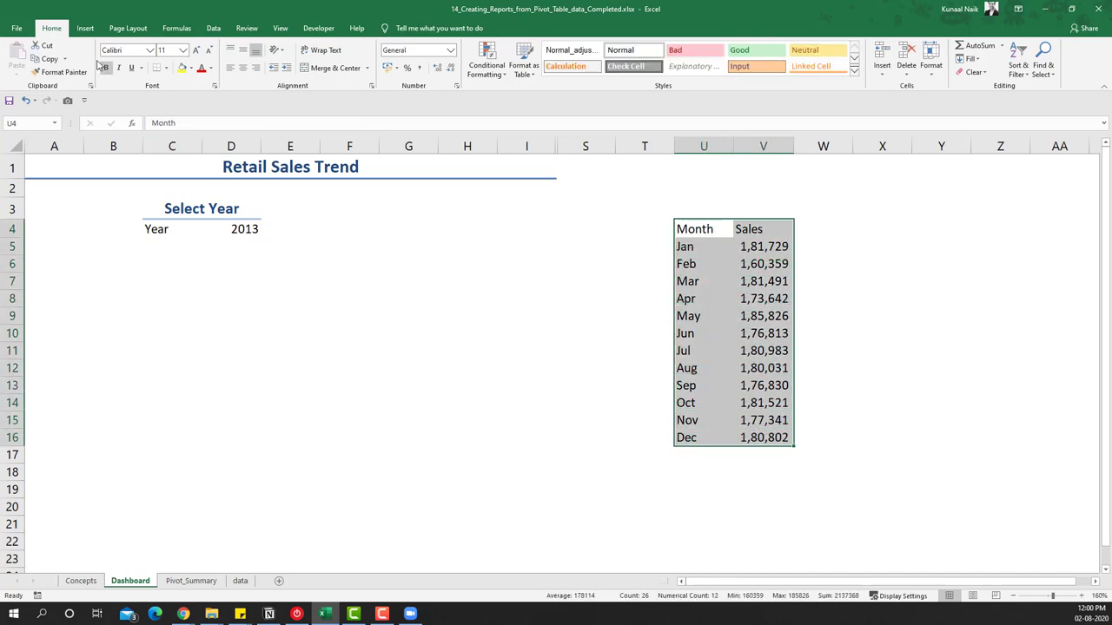
click(85, 28)
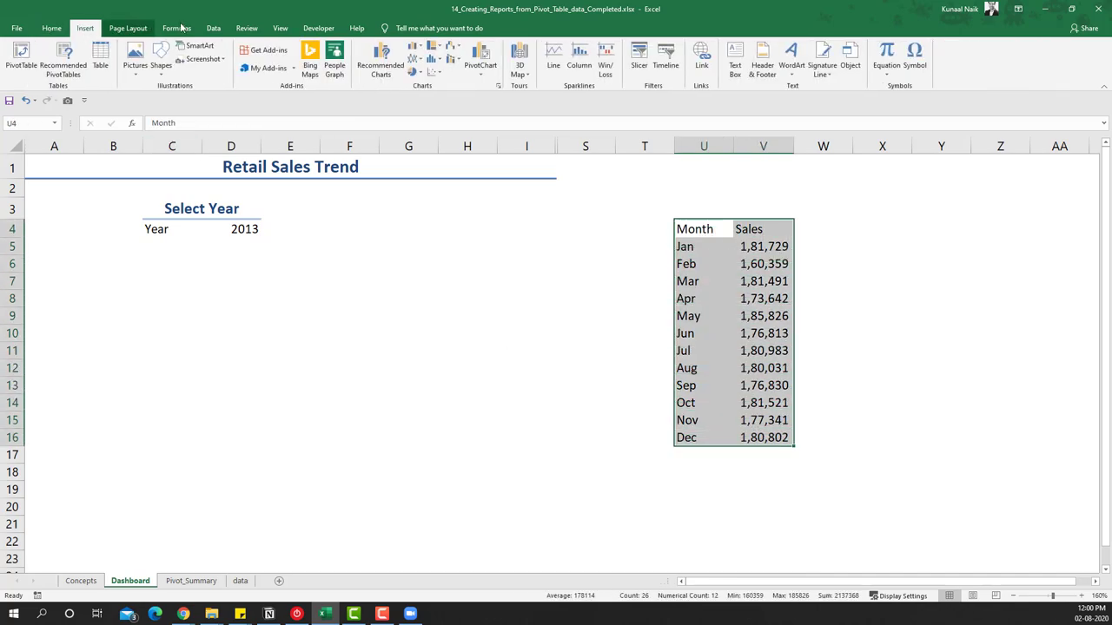
click(422, 50)
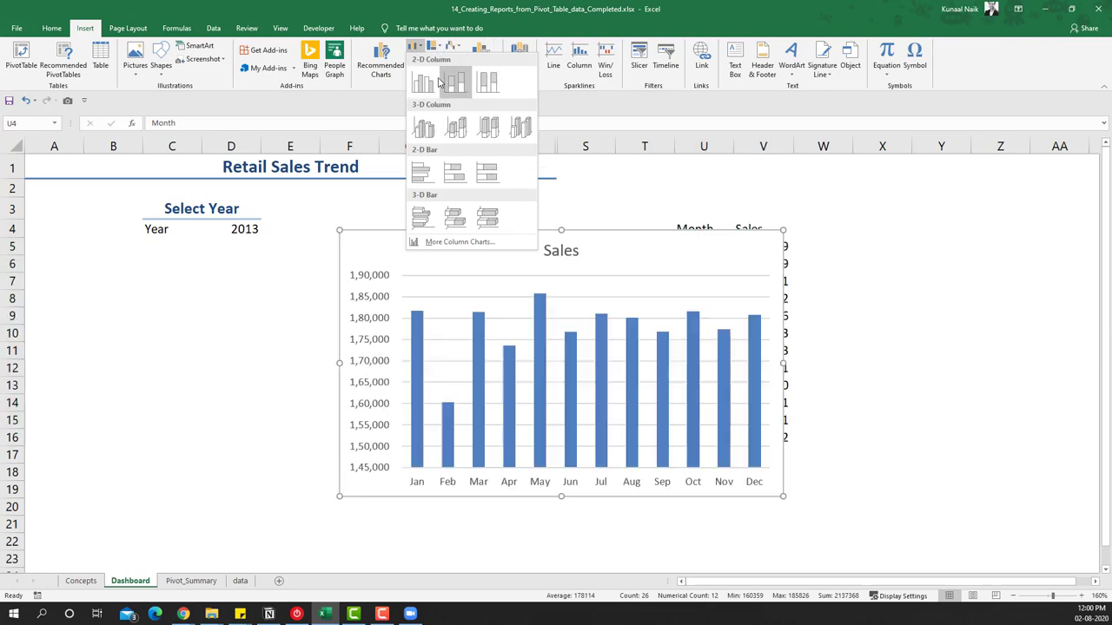
click(422, 82)
drag(641, 230, 444, 259)
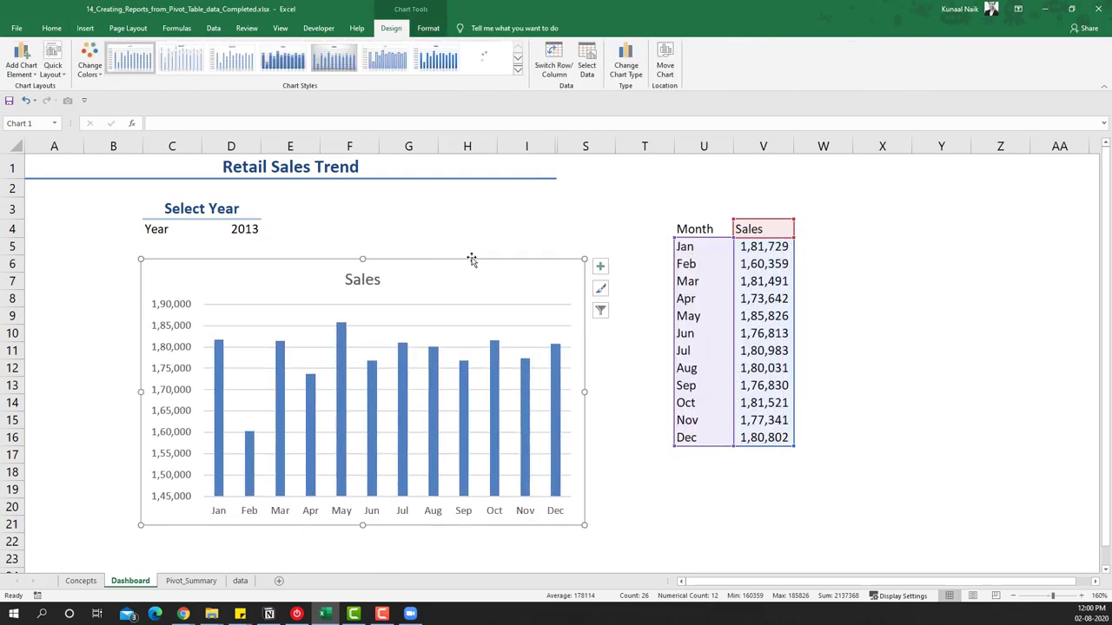
- Apply chart Style 4 to the Sales chart and reduce its data labels to font size 8
click(517, 69)
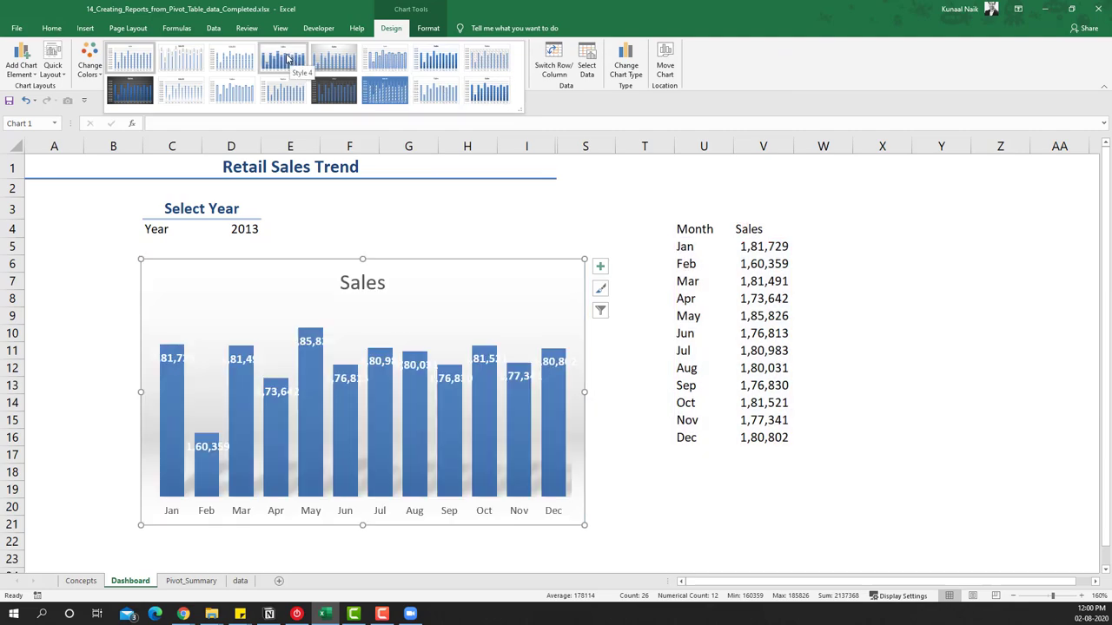
click(286, 59)
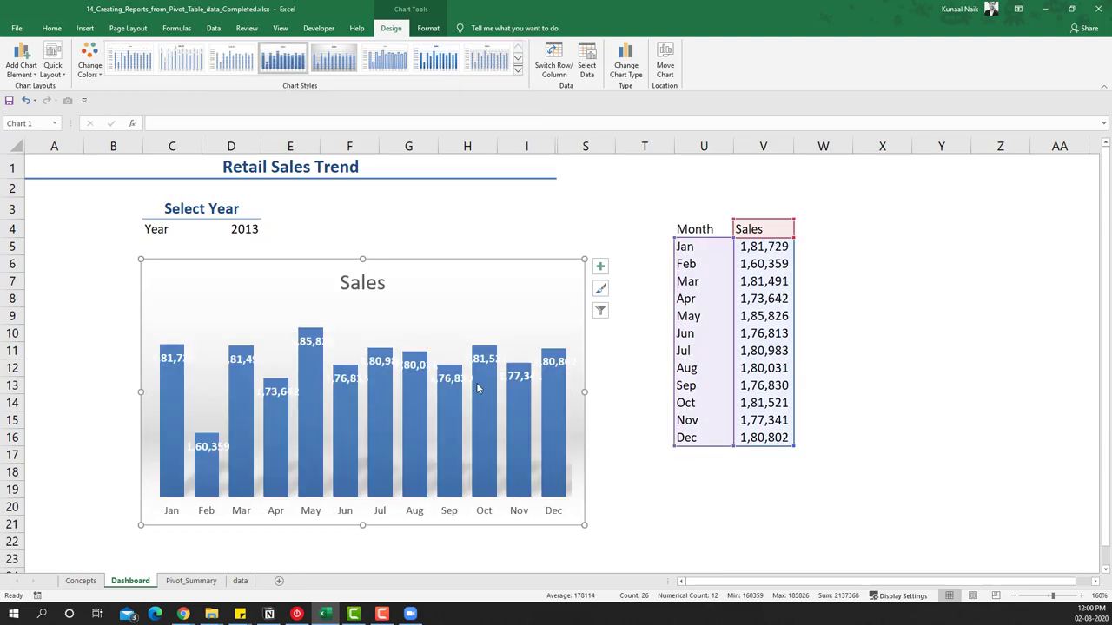
click(487, 363)
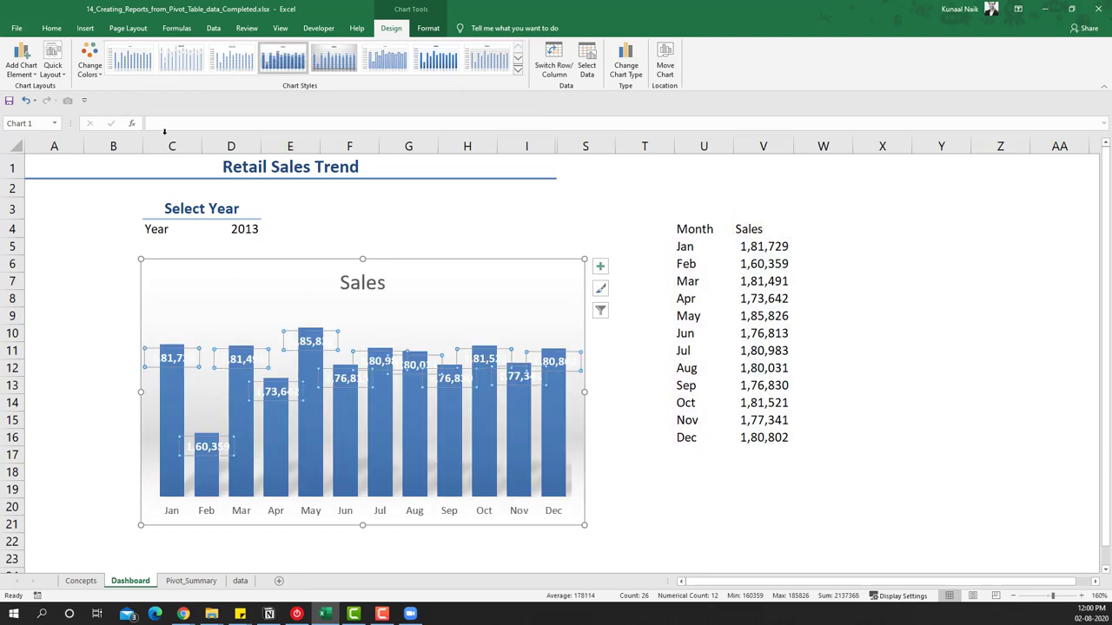
click(51, 28)
click(211, 52)
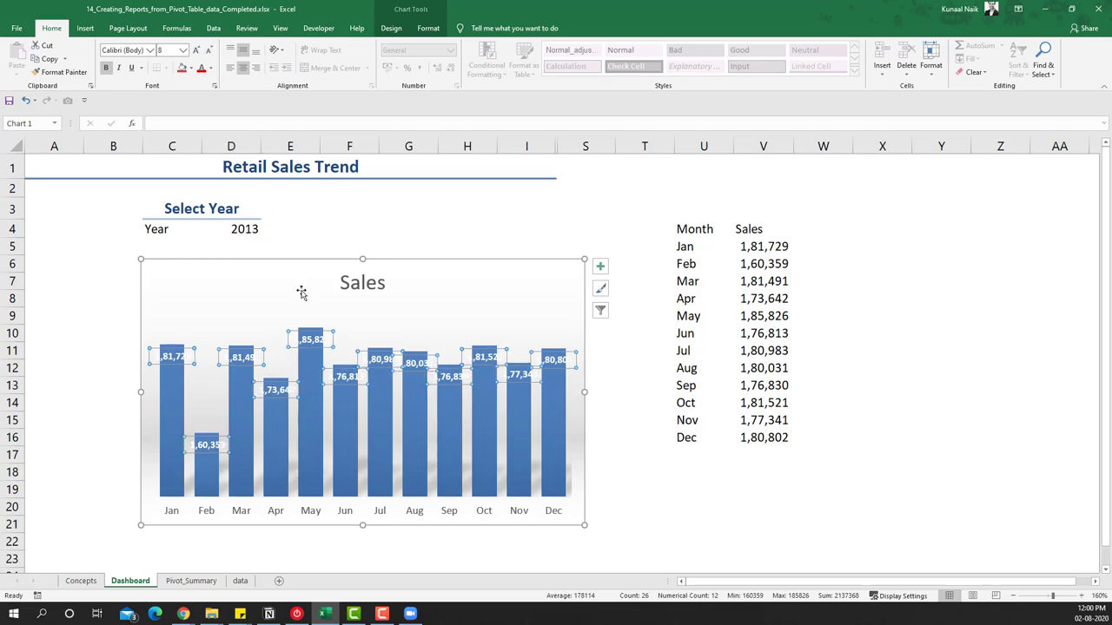
- Give the Sales chart's data labels a solid dark grey fill
click(600, 288)
click(600, 267)
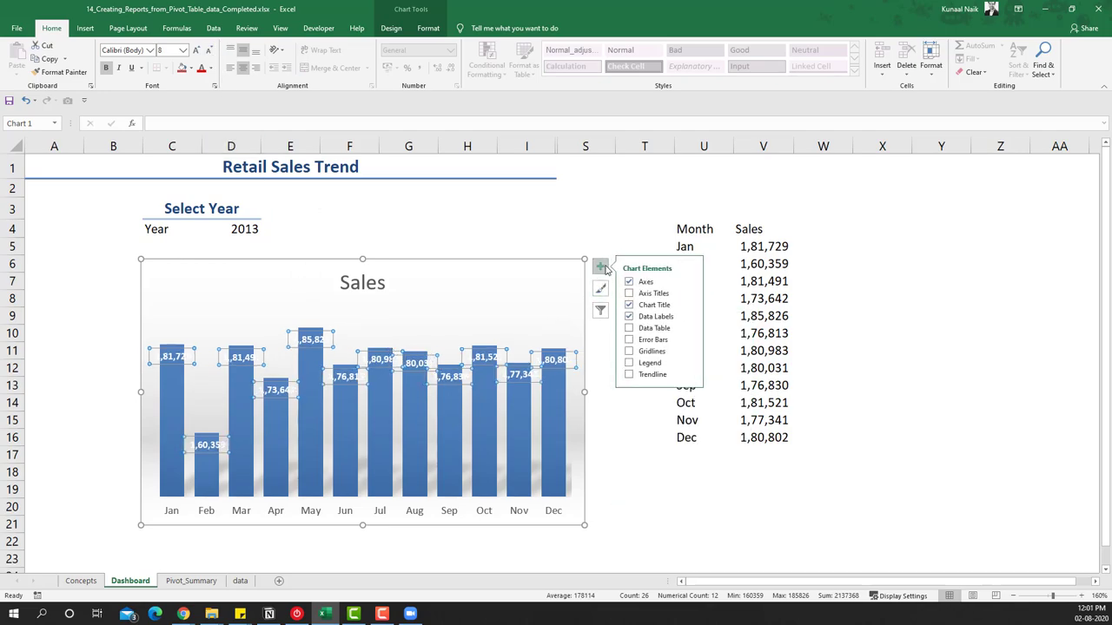
right_click(552, 363)
click(599, 487)
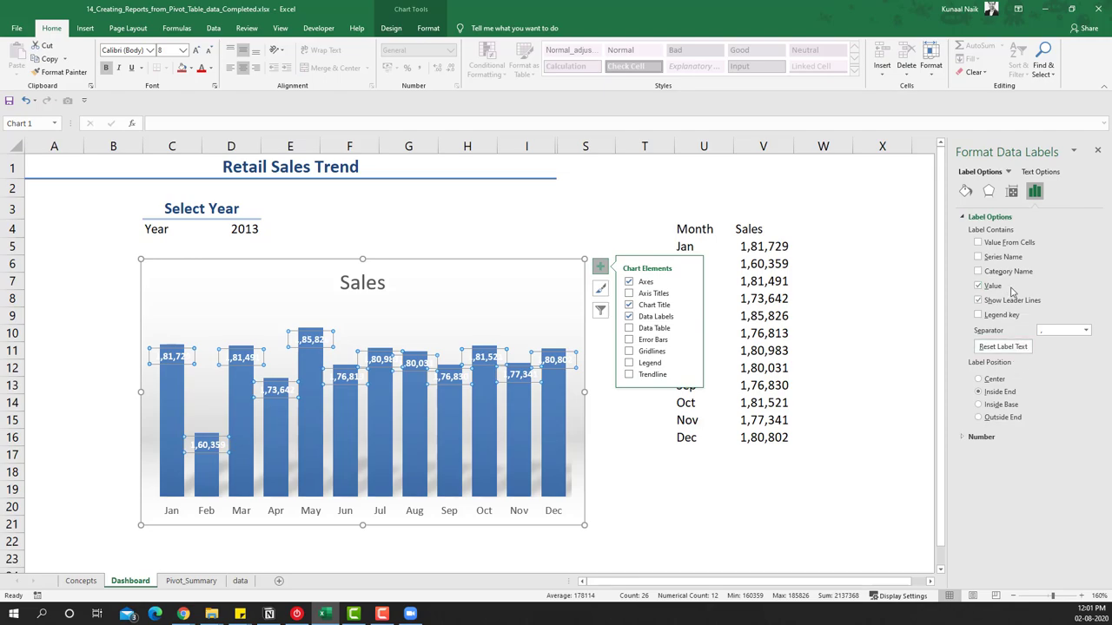
click(987, 192)
click(966, 192)
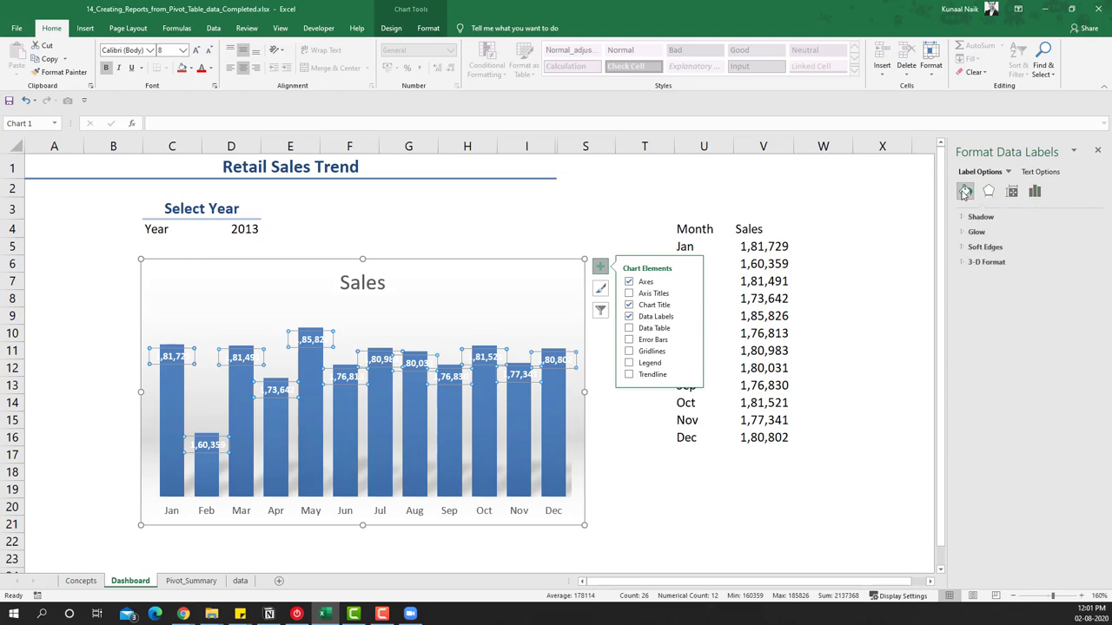
click(972, 217)
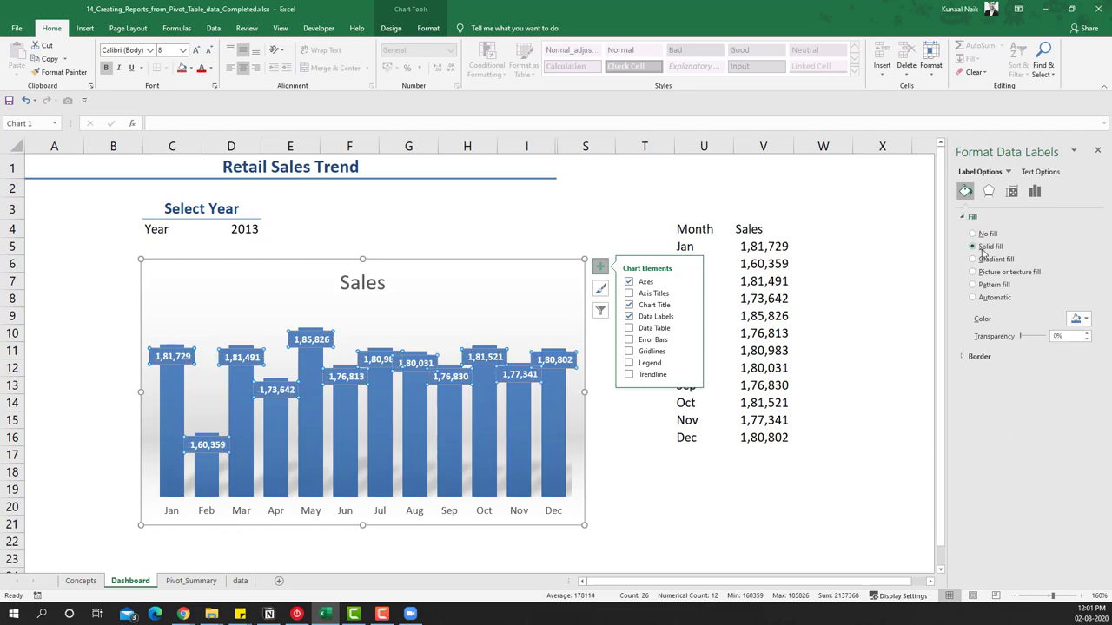
click(1077, 318)
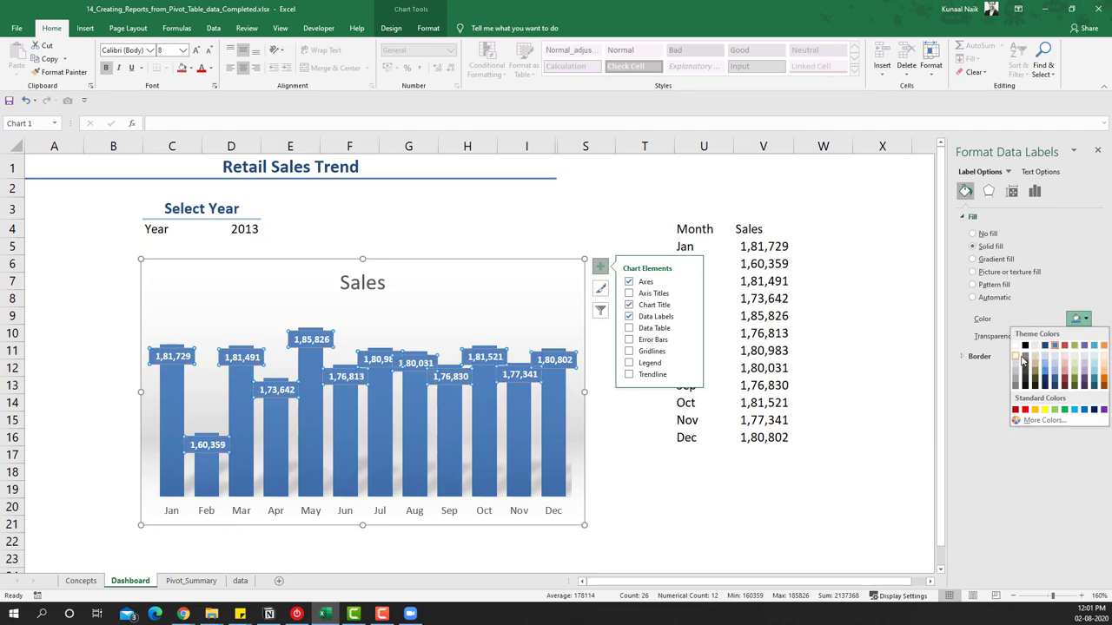
click(1026, 361)
click(702, 488)
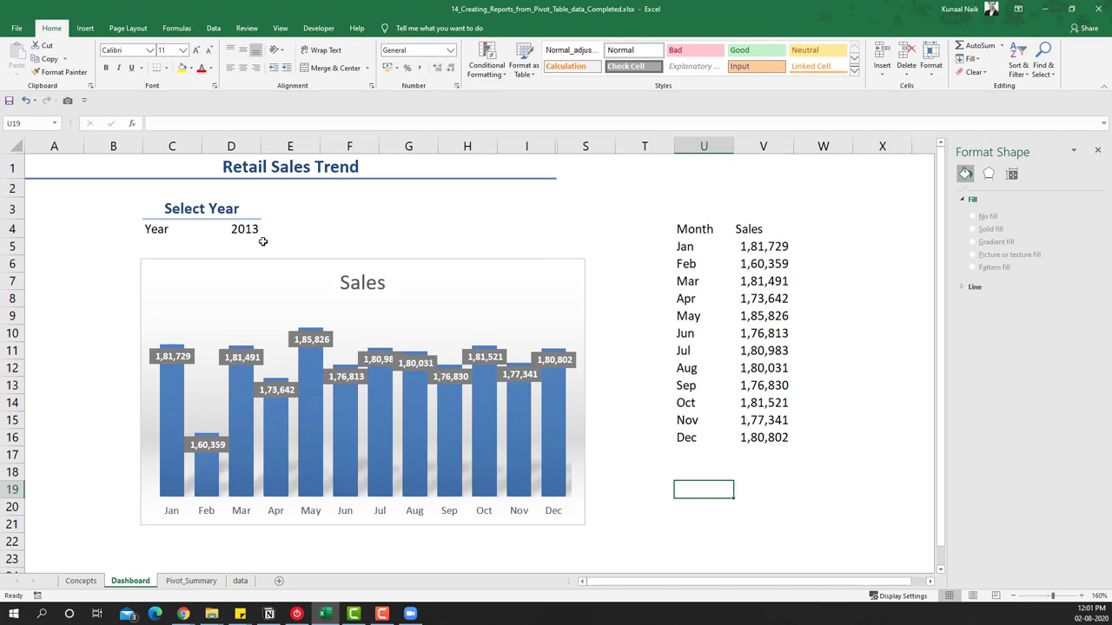
- Add a list data validation to the year cell D4 with the options 2013, 2014 and 2015
click(237, 228)
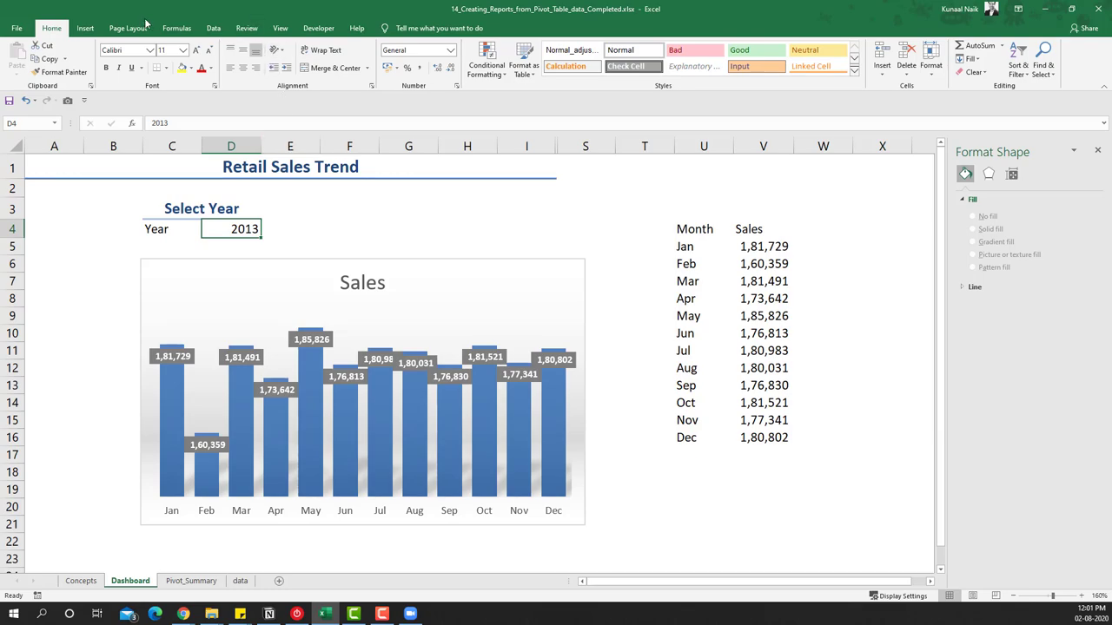
click(213, 28)
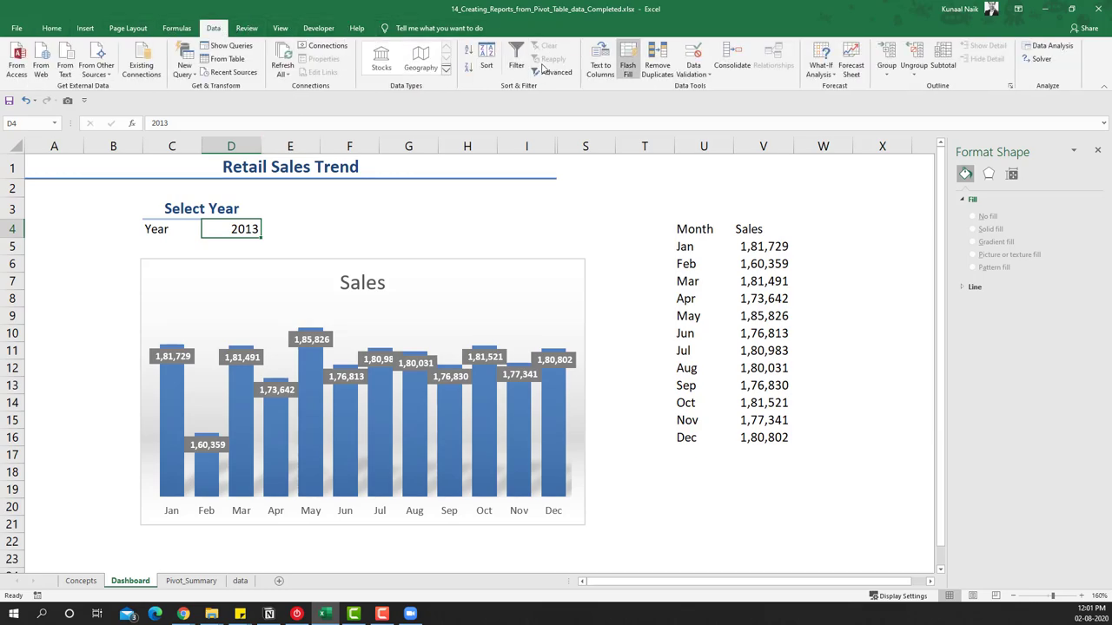
click(693, 70)
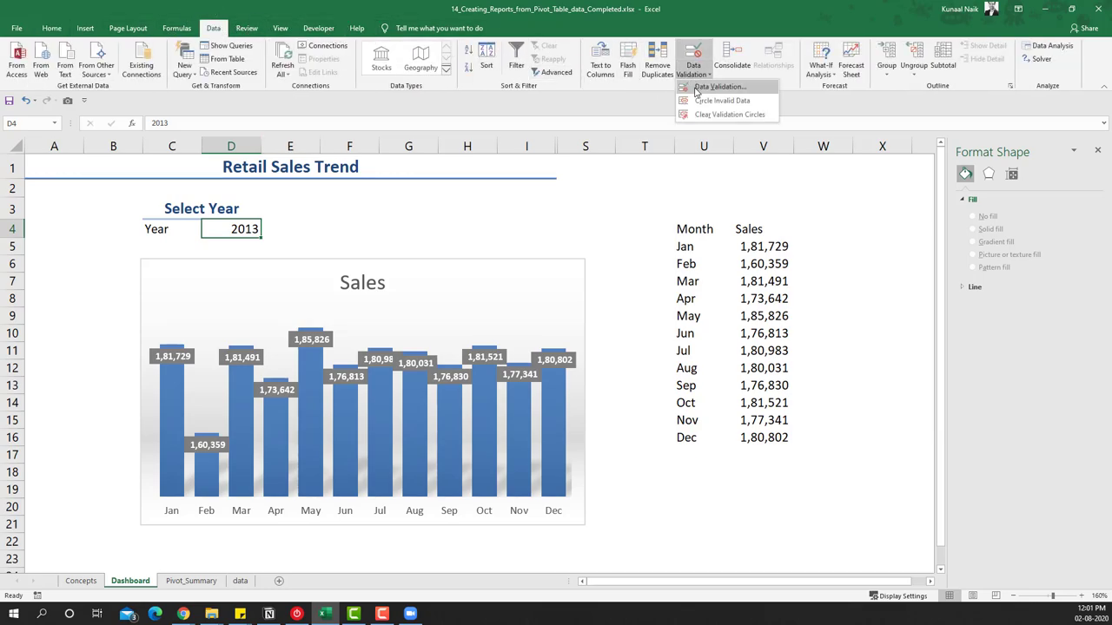
click(699, 85)
click(333, 266)
click(315, 296)
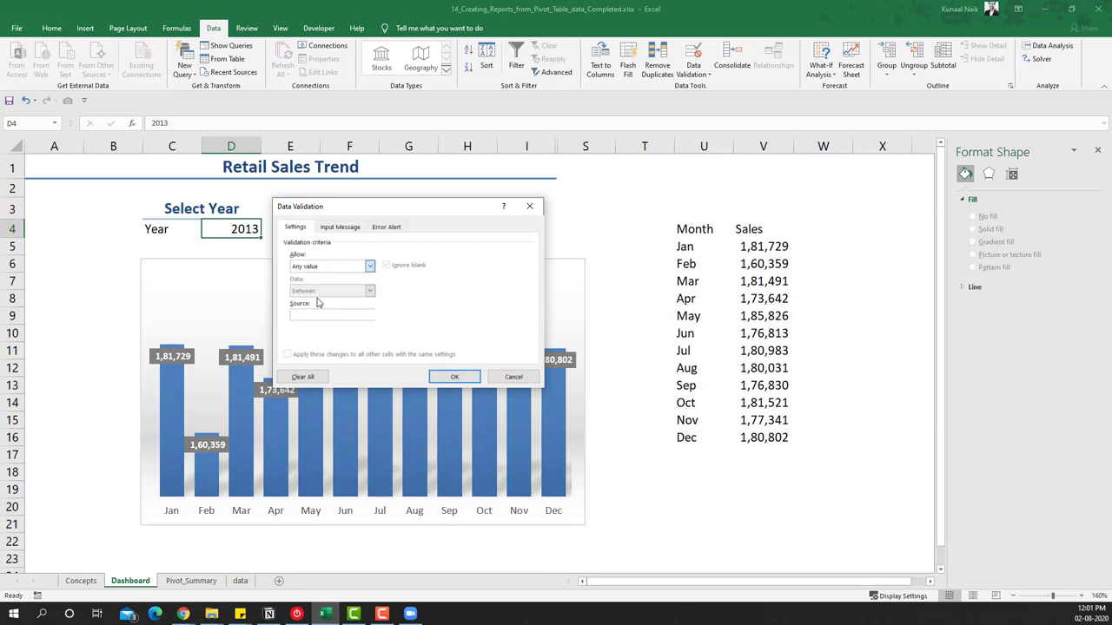
click(320, 314)
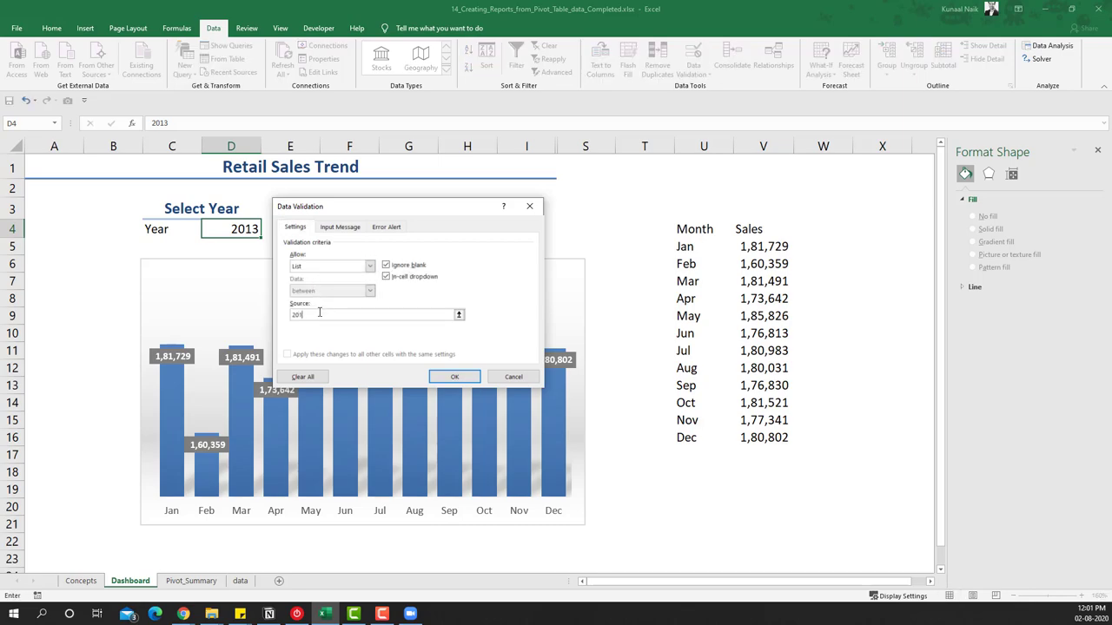
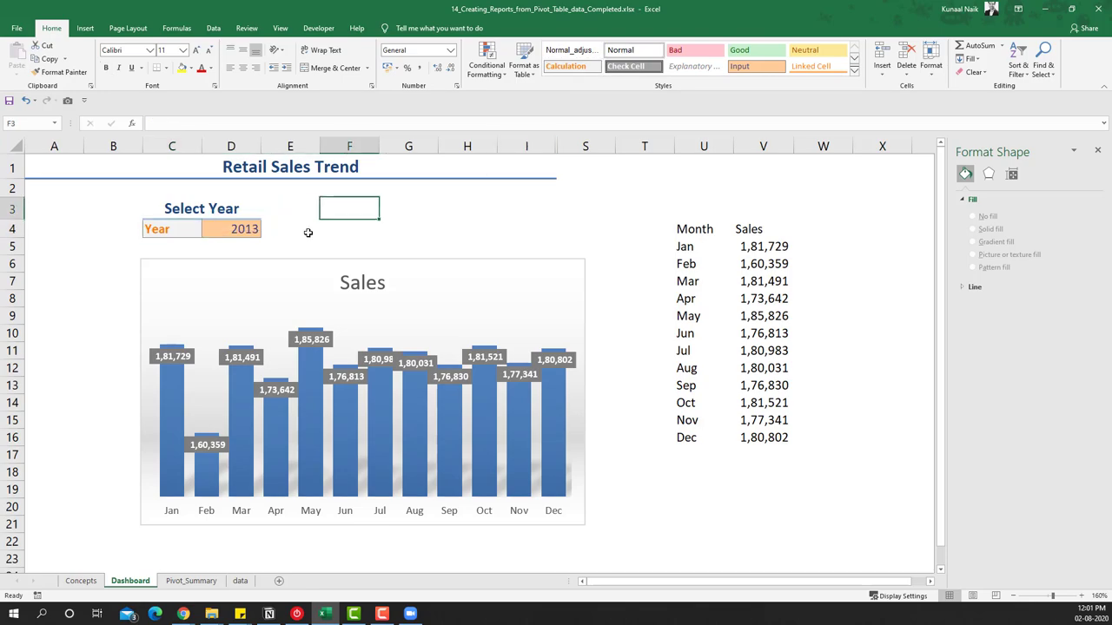
- Switch the year selector in D4 to 2014 and then to 2015 to test the Sales chart
click(246, 228)
click(266, 231)
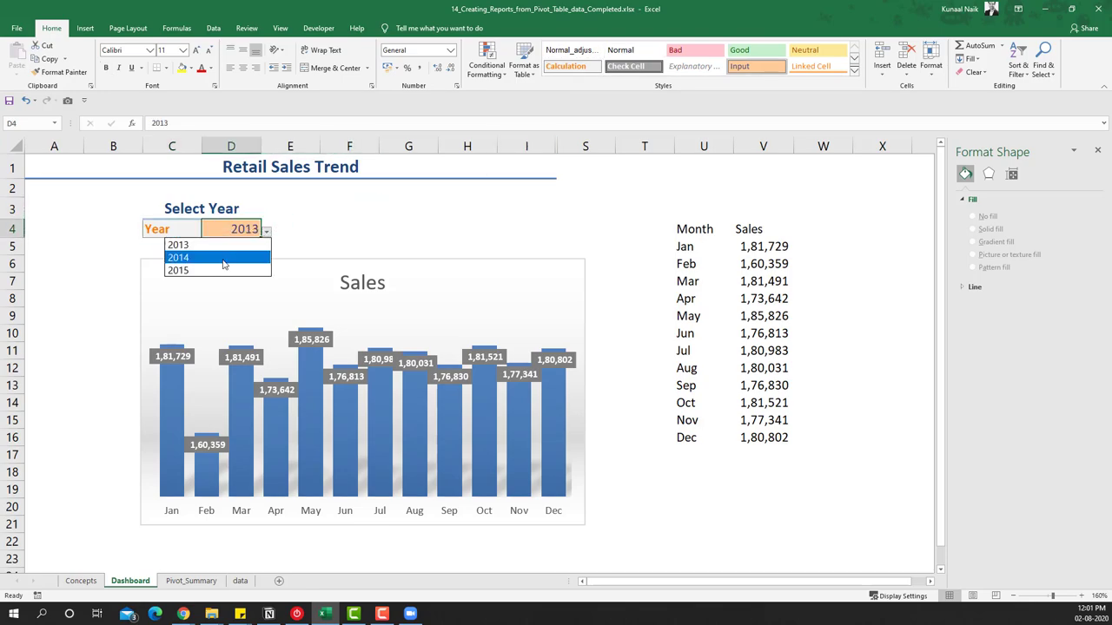
click(231, 257)
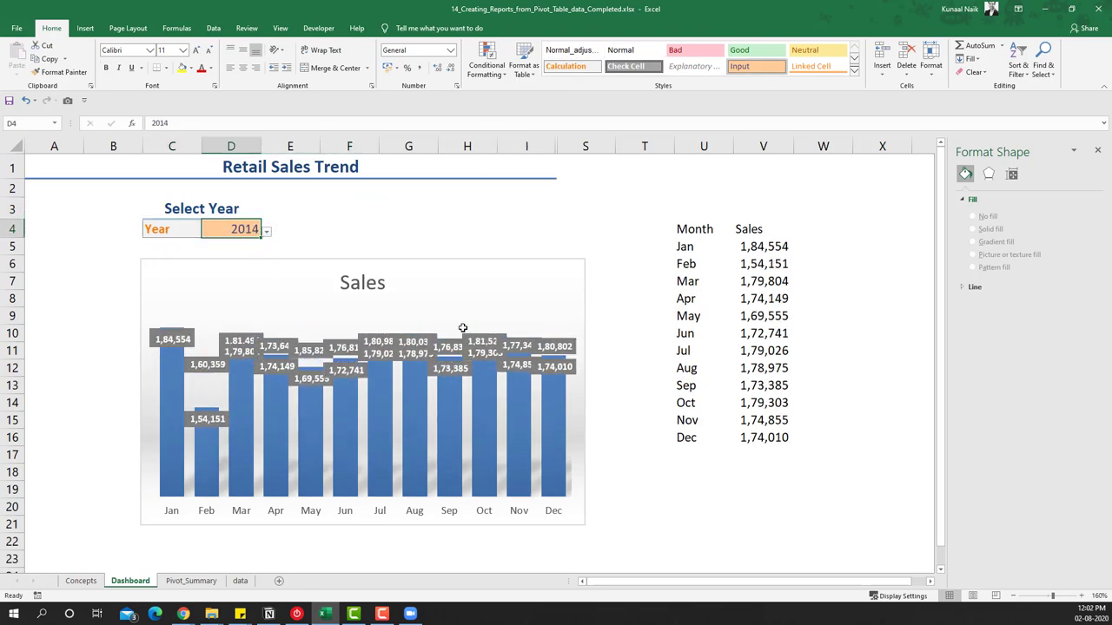
click(268, 232)
click(223, 270)
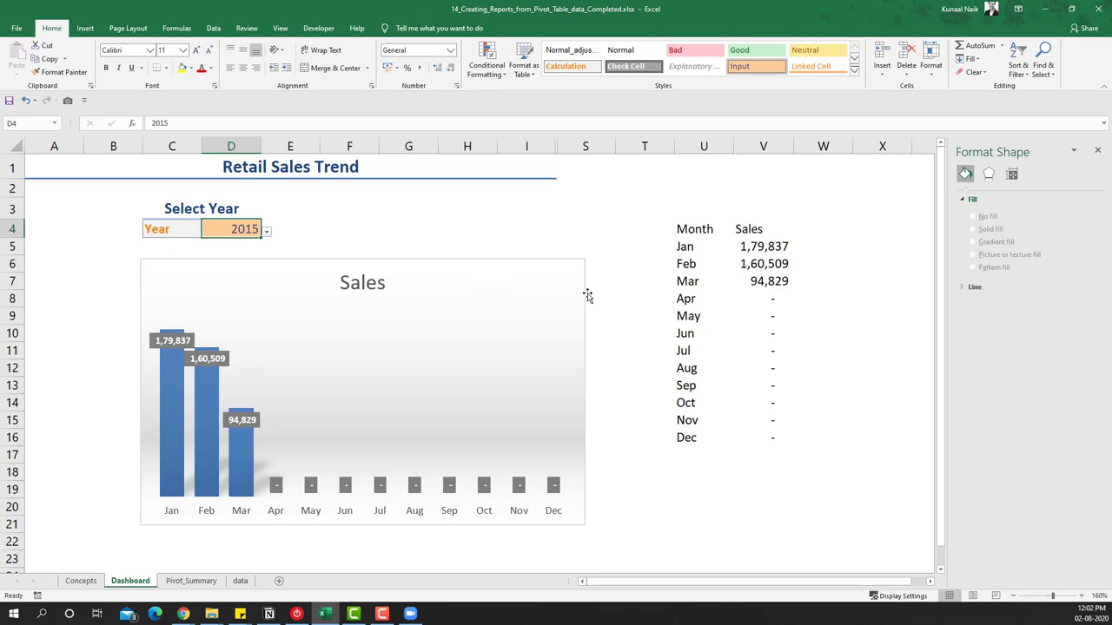
- Unhide the columns between I and S and close the Format Shape pane
drag(543, 149, 585, 148)
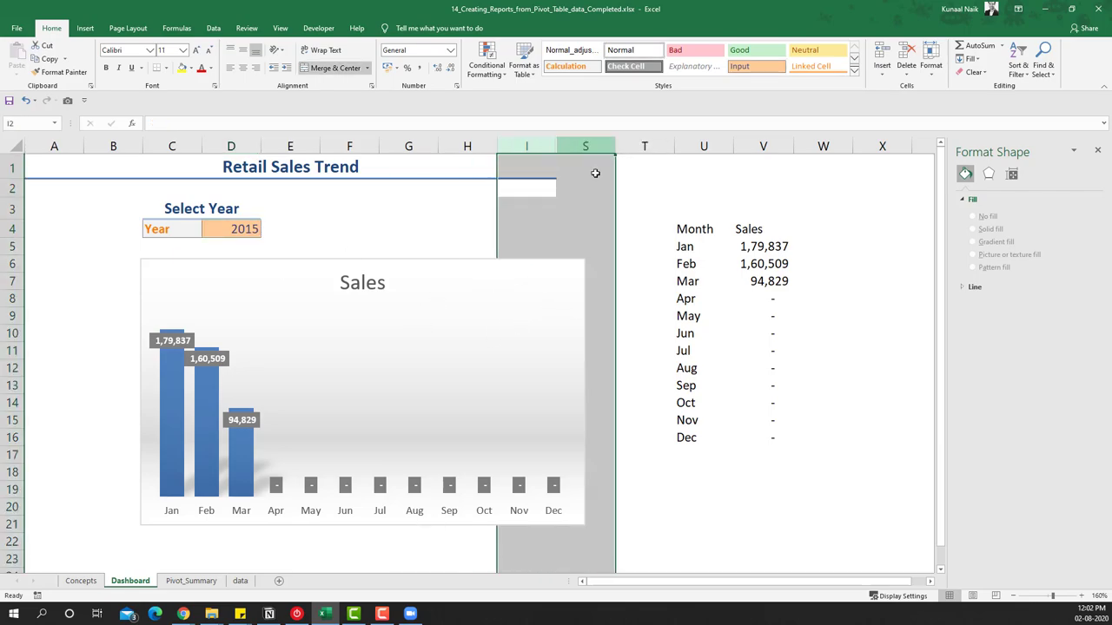
right_click(597, 185)
key(Escape)
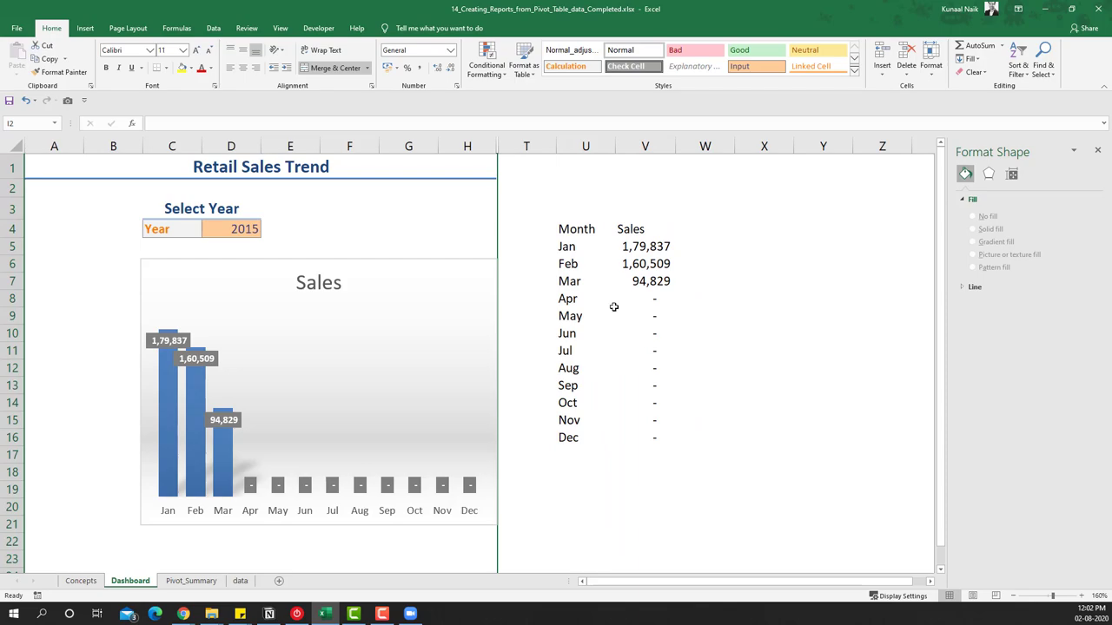
right_click(596, 303)
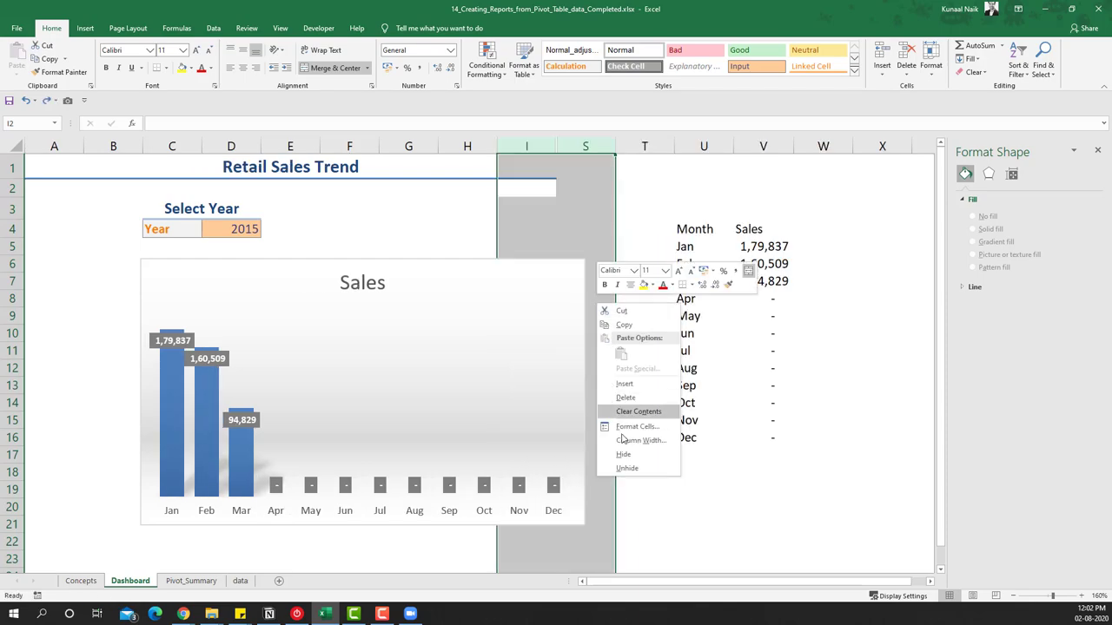
click(628, 470)
click(655, 216)
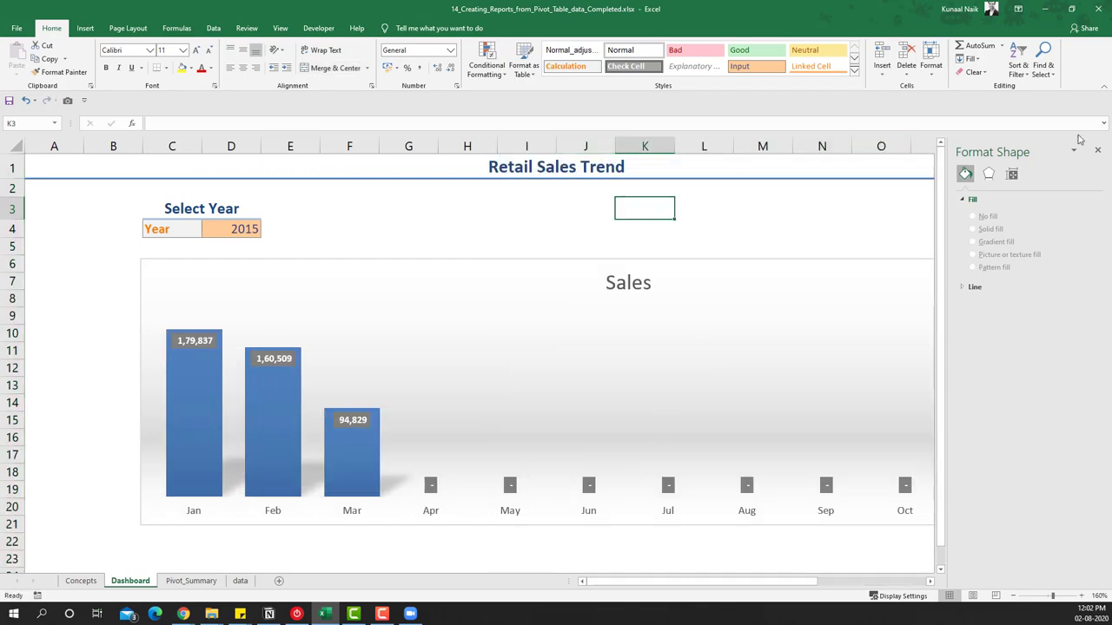
click(1096, 152)
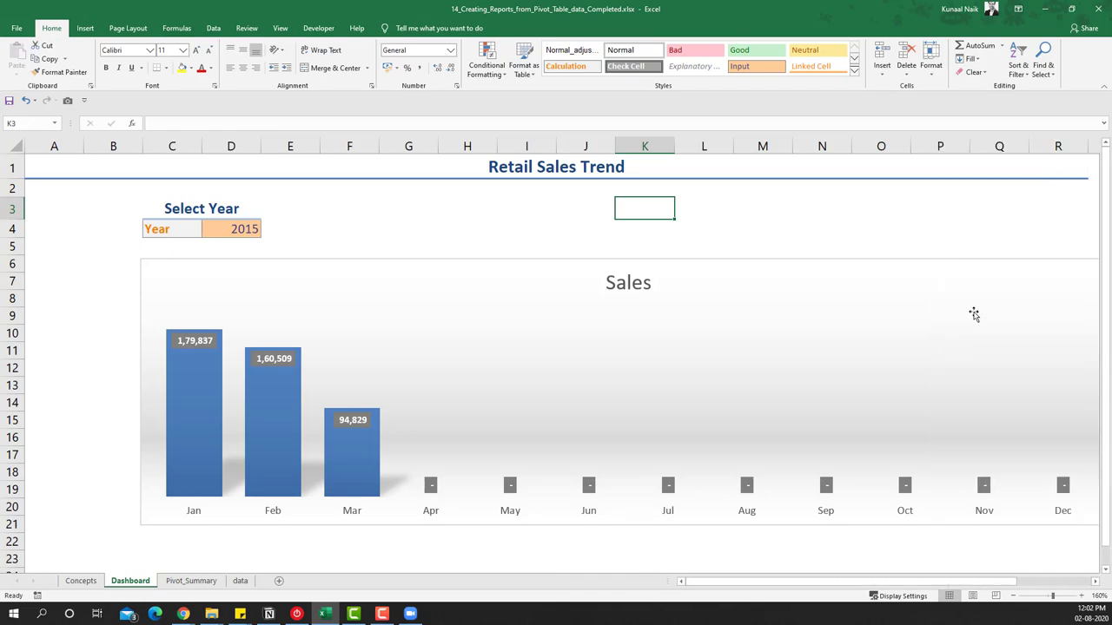
- Narrow the Sales chart so its right edge ends at column J
click(583, 269)
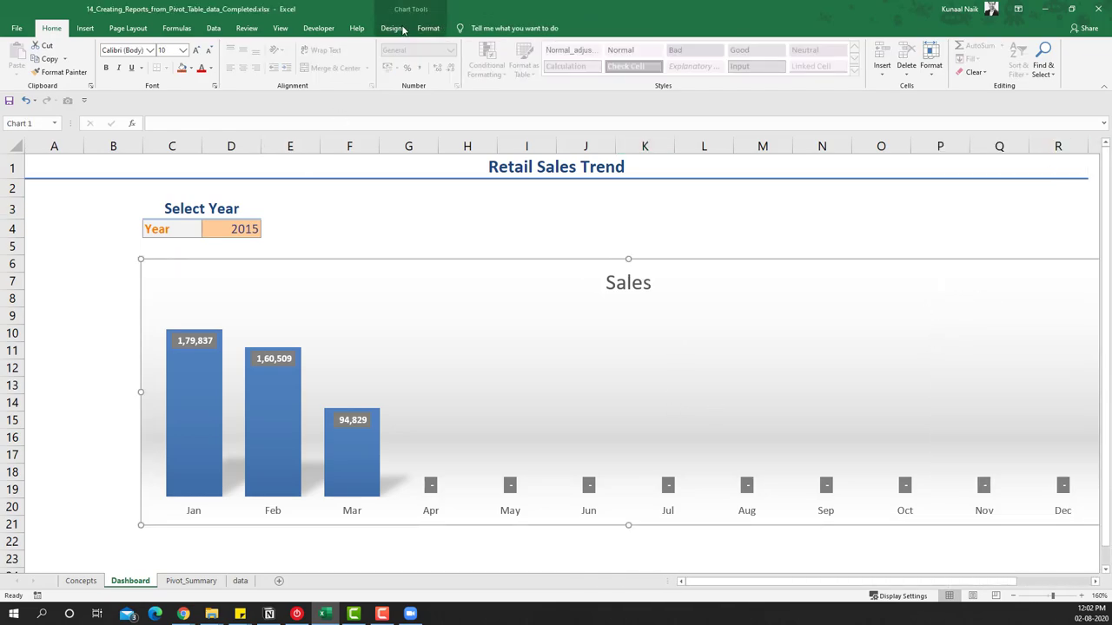
click(1011, 596)
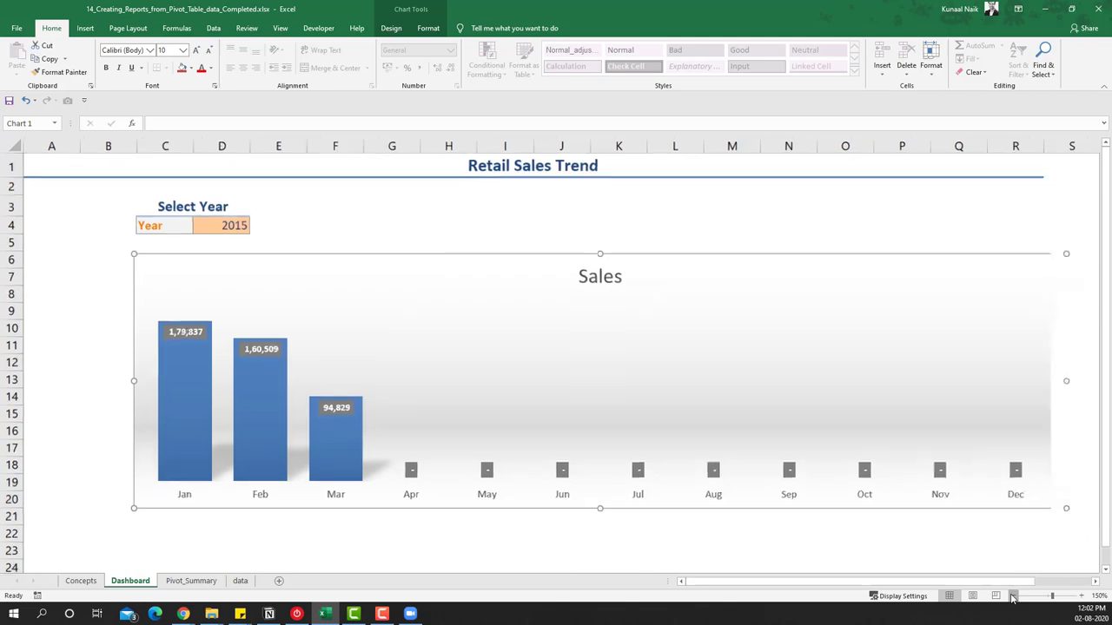
click(1011, 597)
drag(987, 365, 525, 365)
click(569, 349)
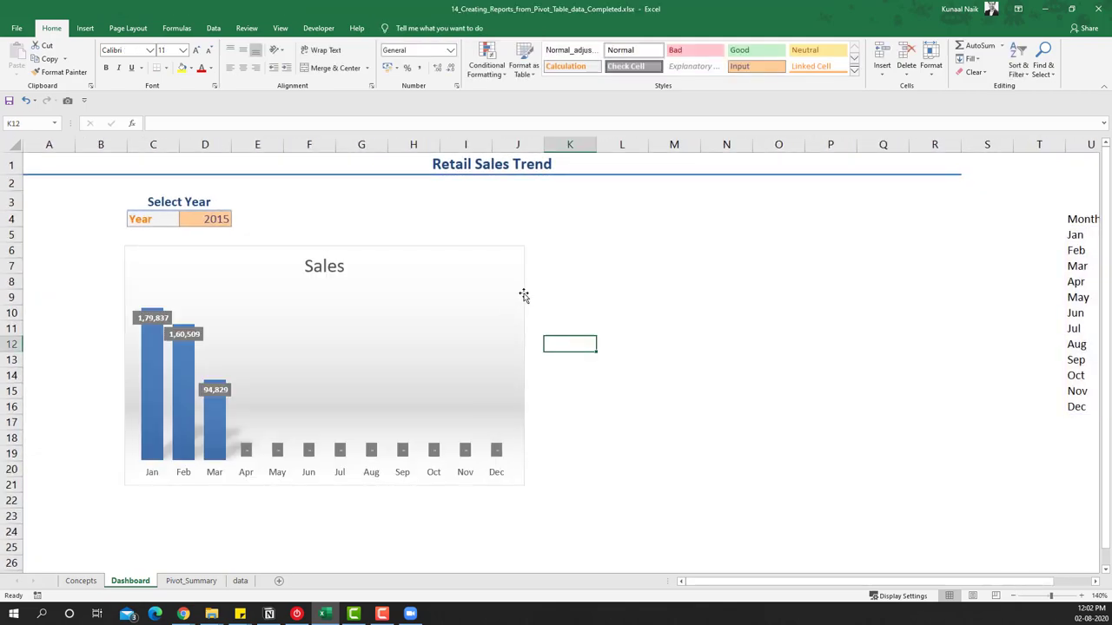
click(625, 294)
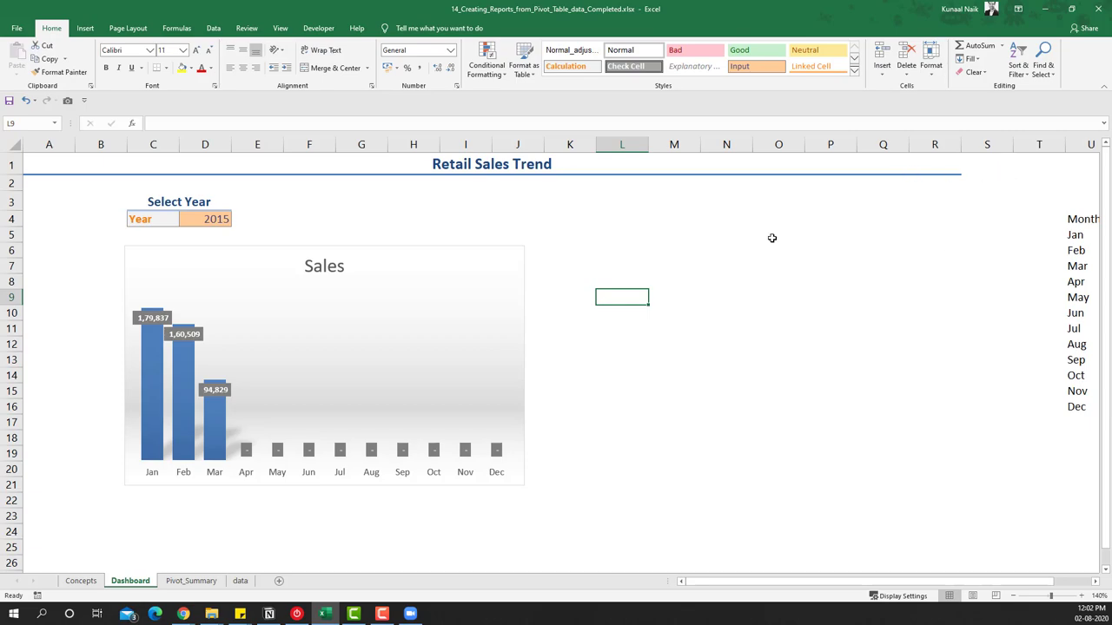
click(1081, 596)
click(1080, 596)
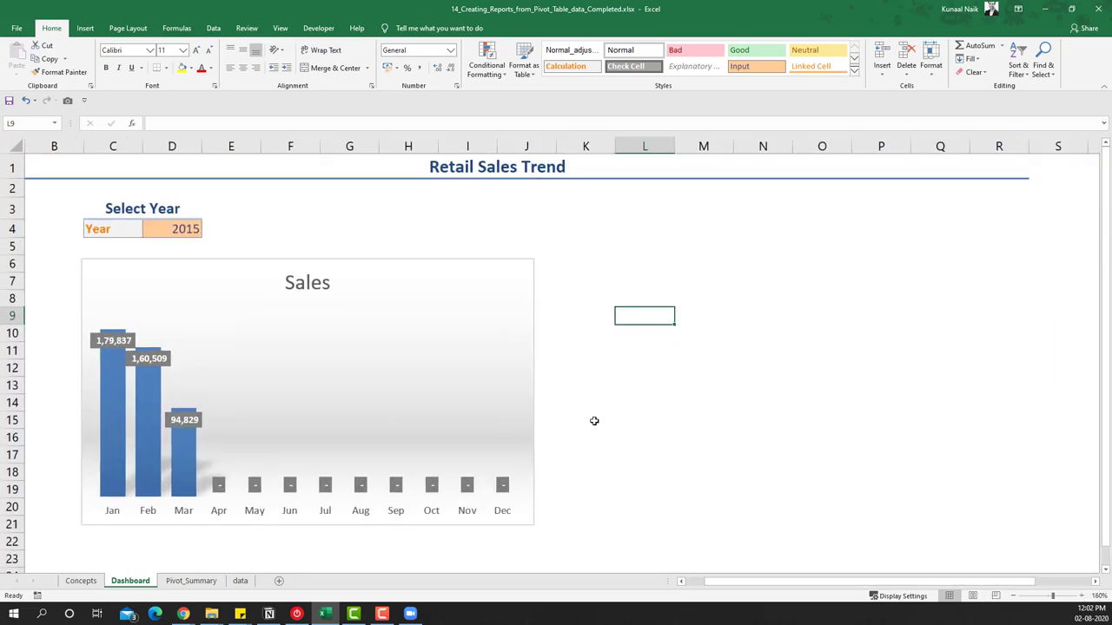
click(622, 381)
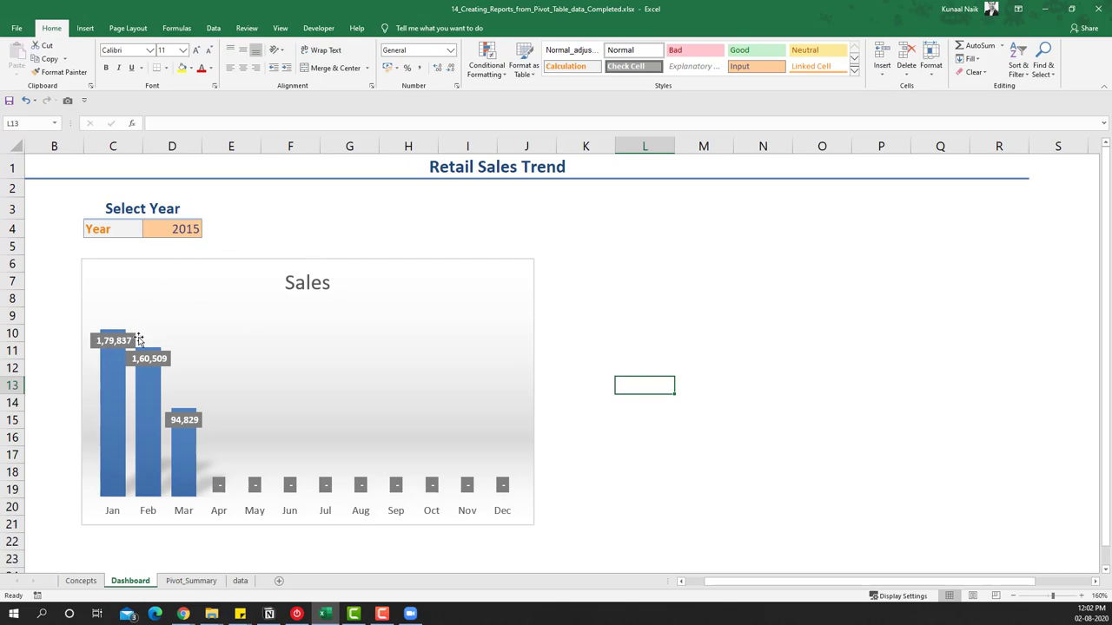
- Change the year selector in D4 to 2013 and then to 2014
click(174, 229)
click(208, 231)
click(192, 244)
click(207, 231)
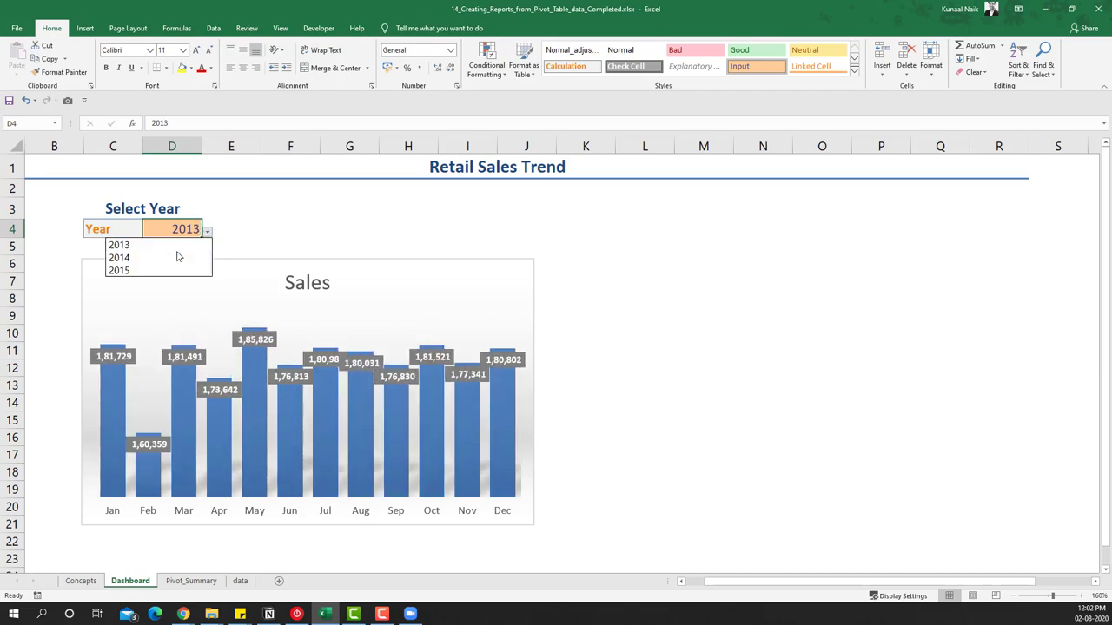
click(178, 255)
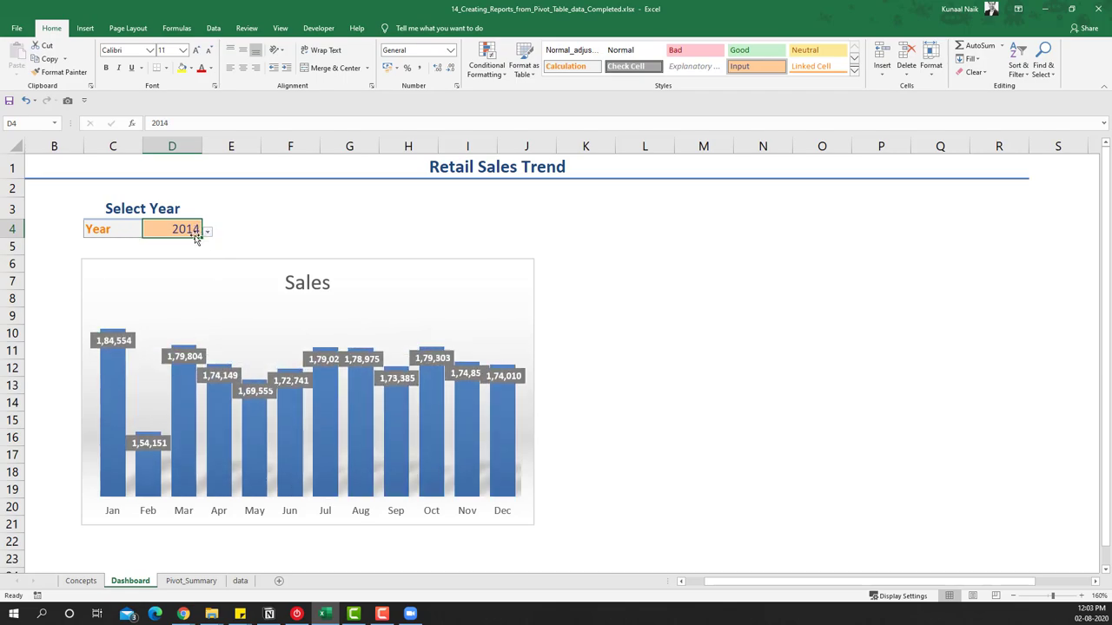
- Review the Pivot_Summary and data sheets that feed the Dashboard, including the pivot table's refresh option
click(186, 582)
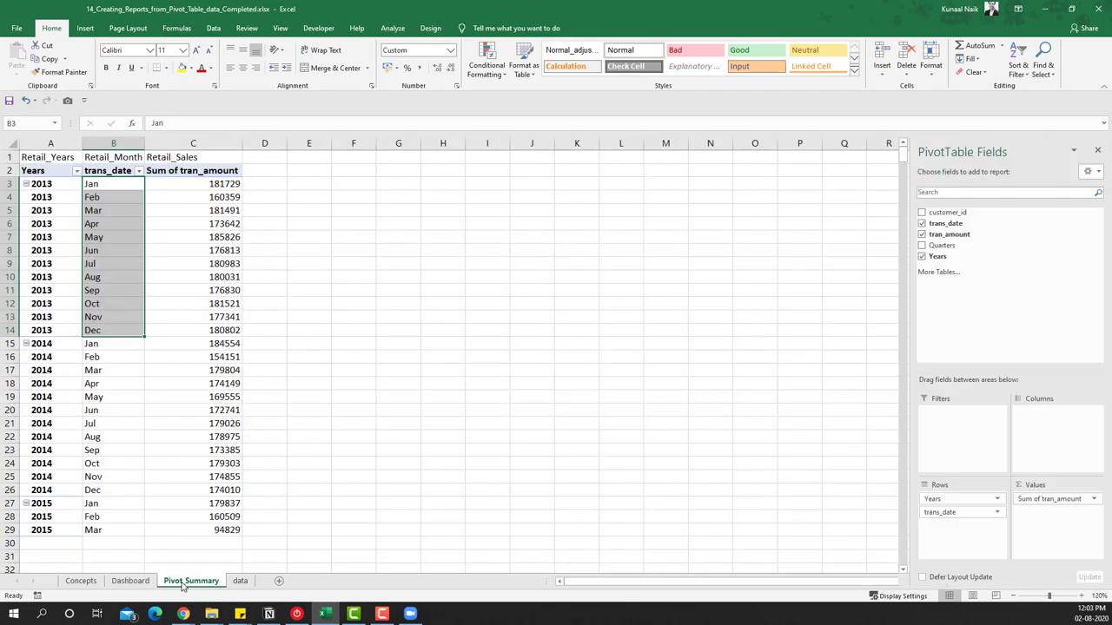
click(130, 580)
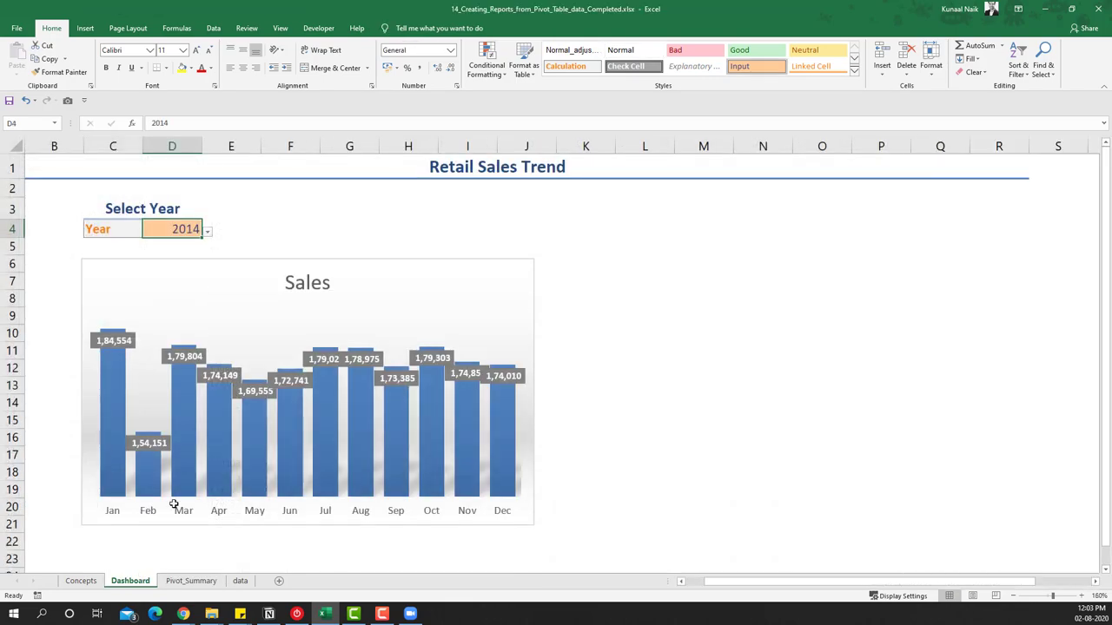
click(240, 582)
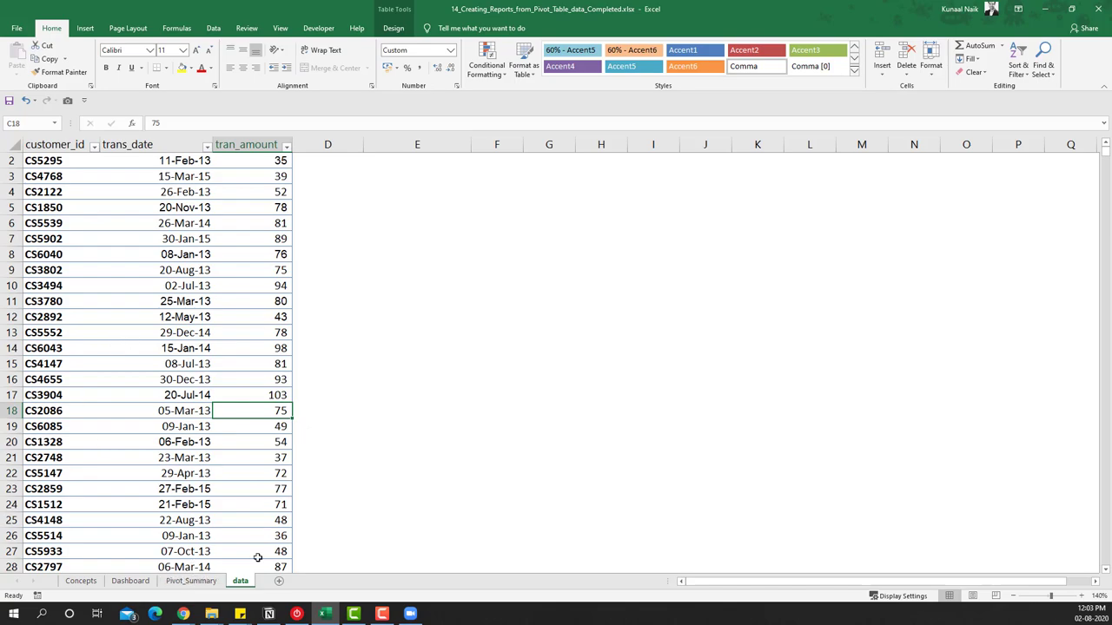
click(191, 581)
right_click(149, 260)
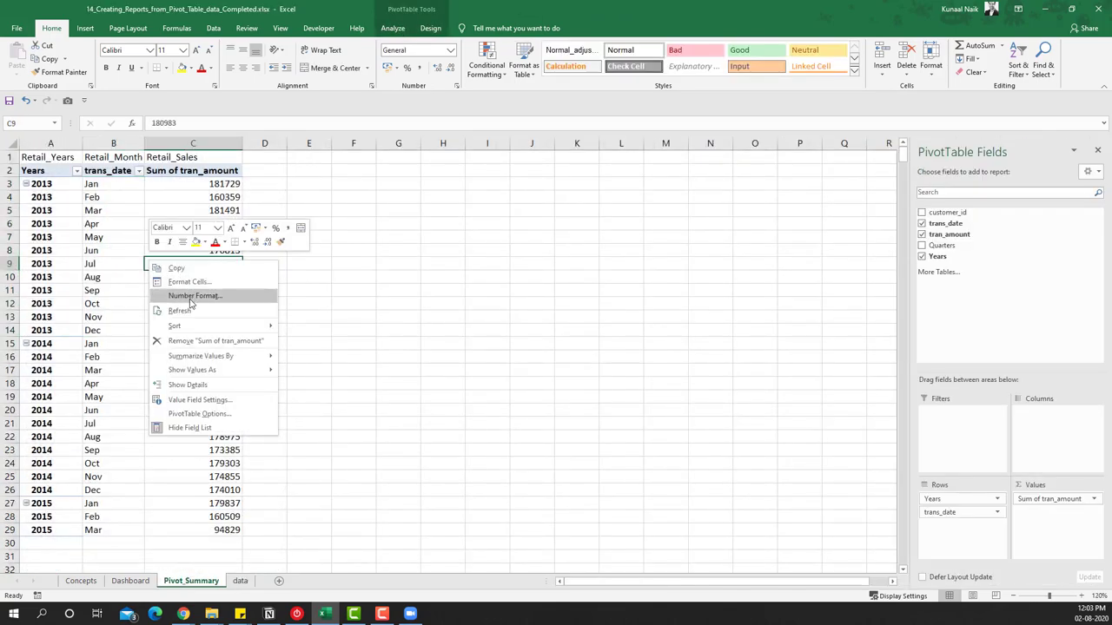
click(129, 582)
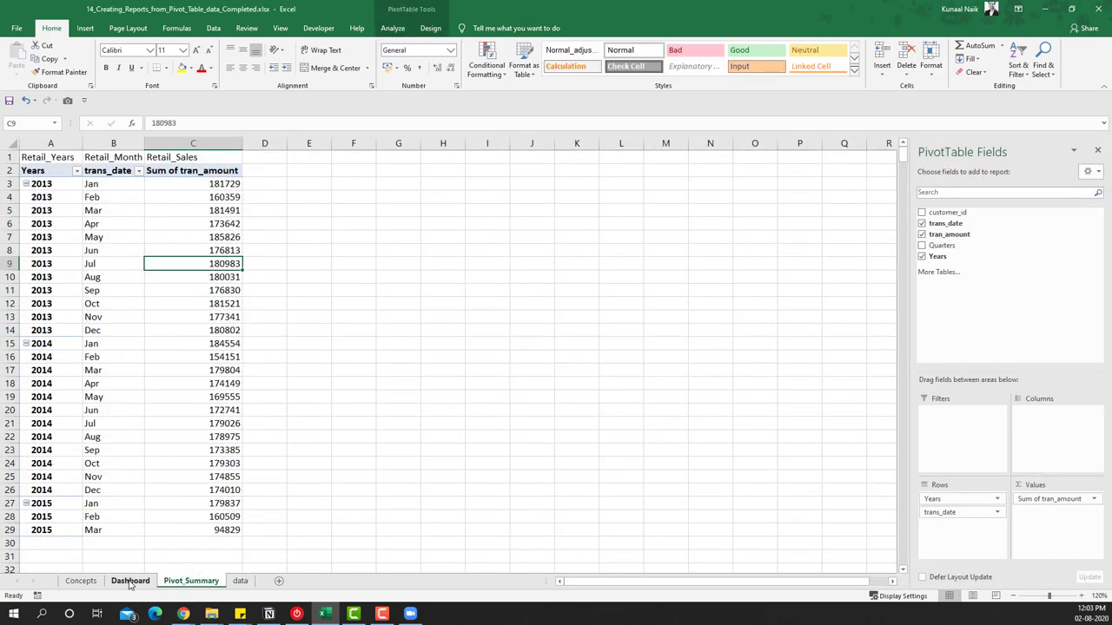
click(131, 581)
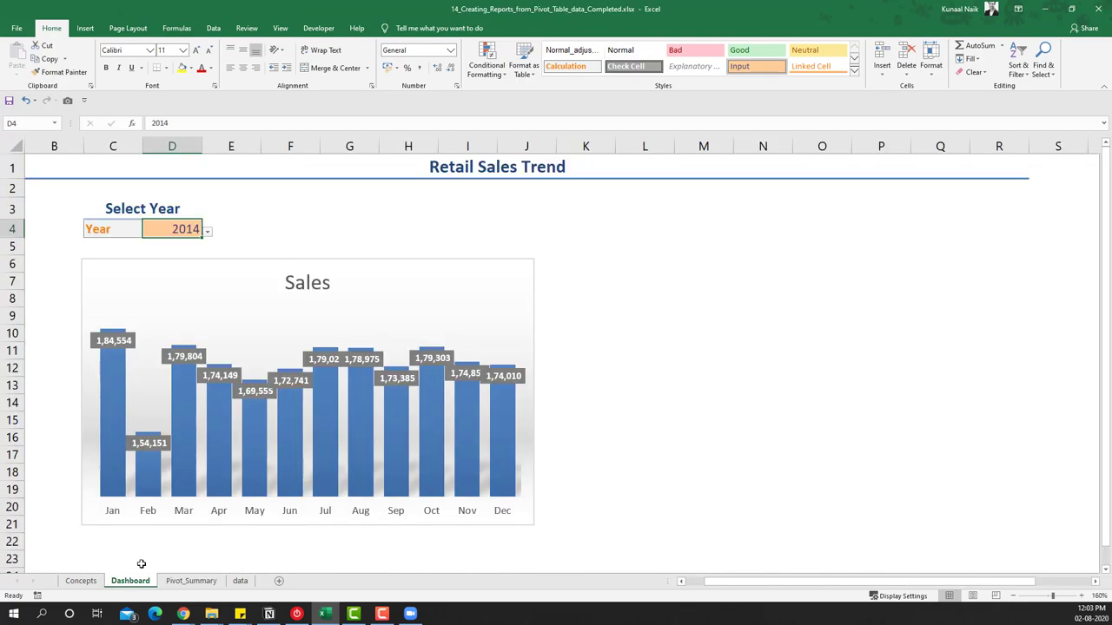
- Add a new row below the last record of the data sheet's table with the placeholder customer_id XXXXXX
click(240, 581)
click(169, 423)
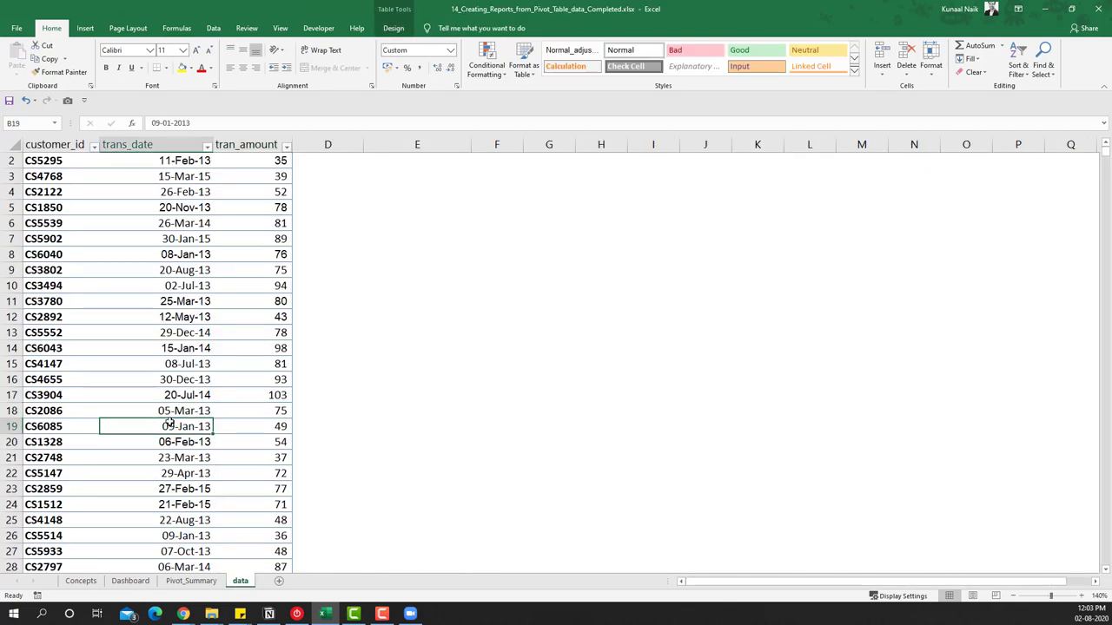
key(Left)
key(ctrl+Down)
scroll(121, 451, down, 2)
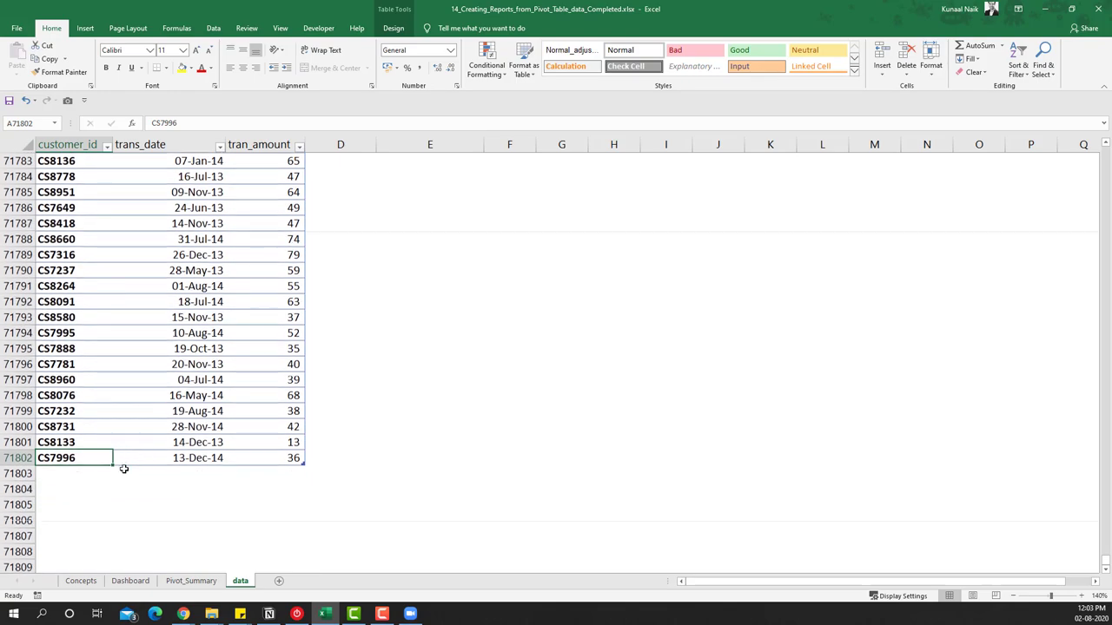
key(Down)
text(XXXXXX)
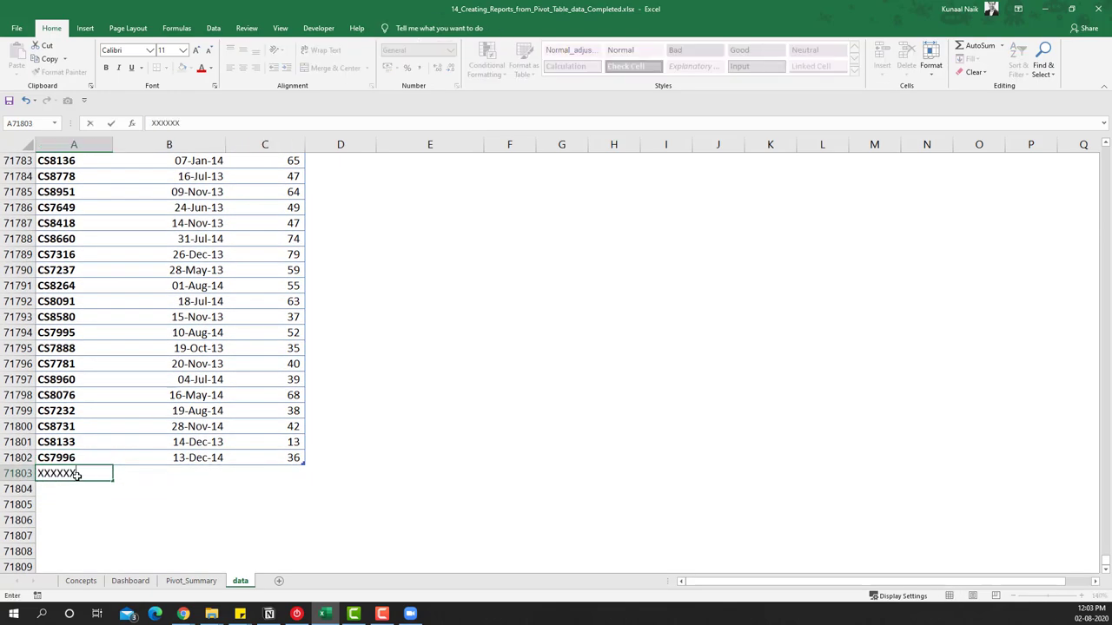
key(Return)
- Set the new row's trans_date to 15-Apr-2015
key(Right)
key(Up)
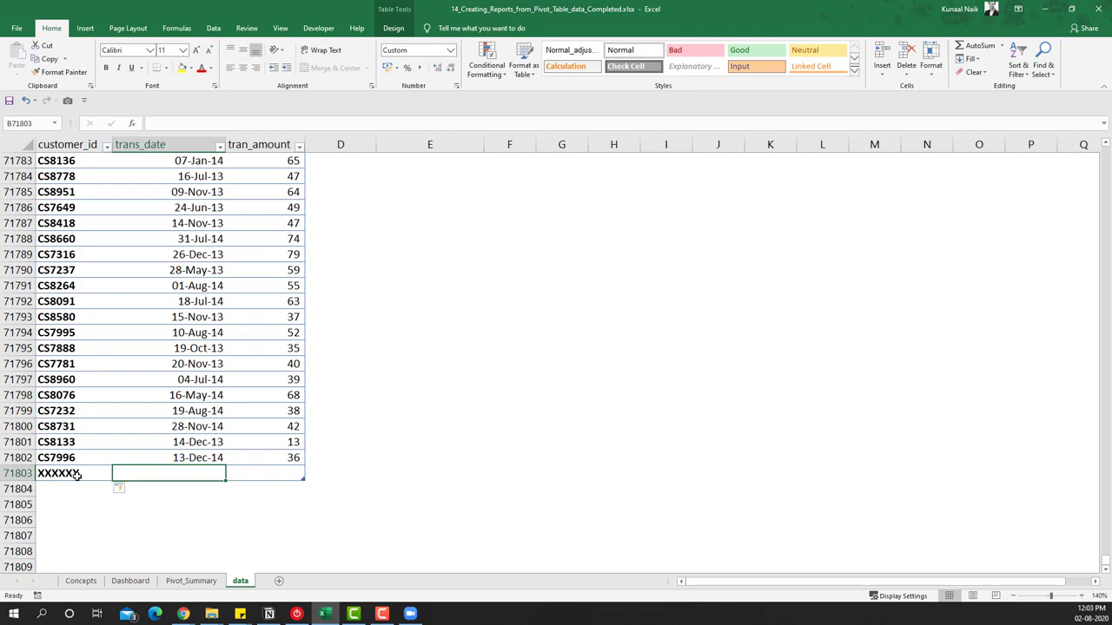
text(15-Apr)
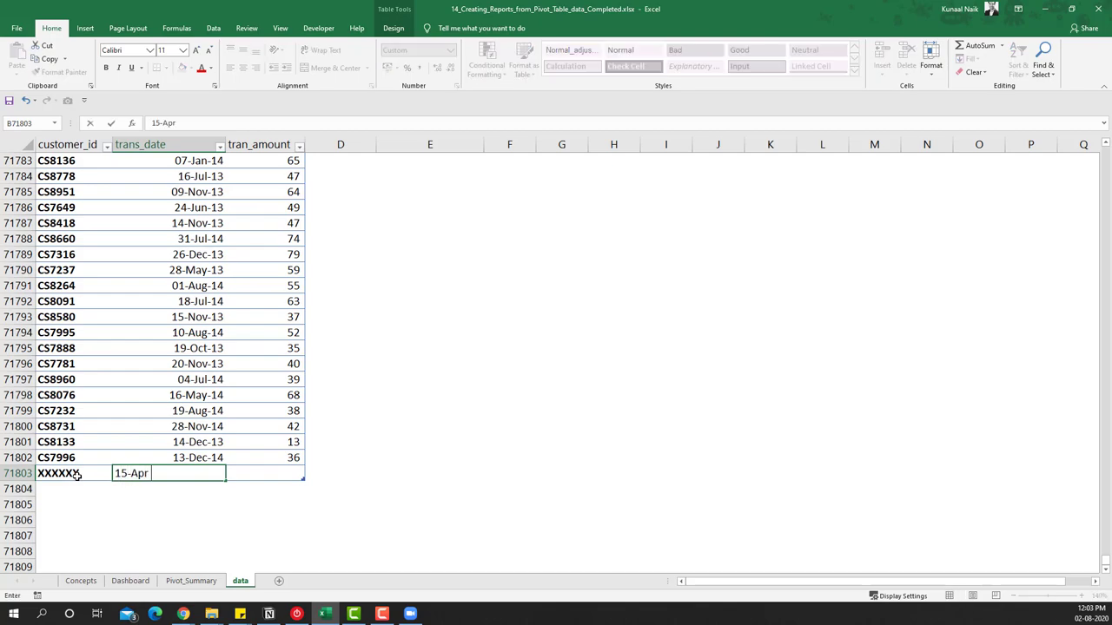
text(-2020)
key(Return)
key(Up)
key(F2)
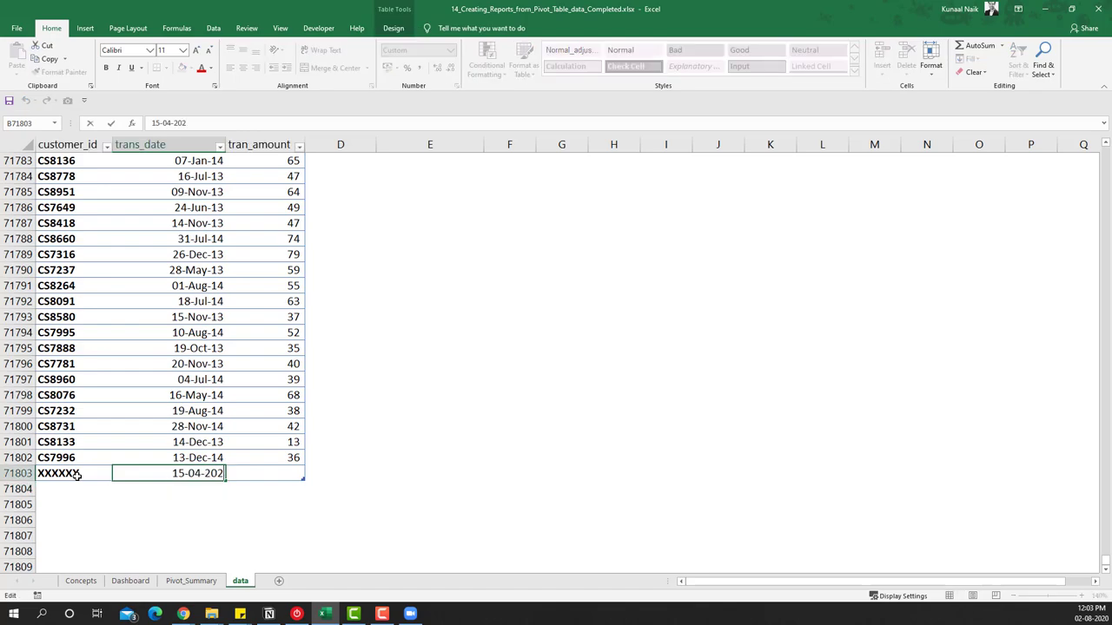
text(15)
key(Return)
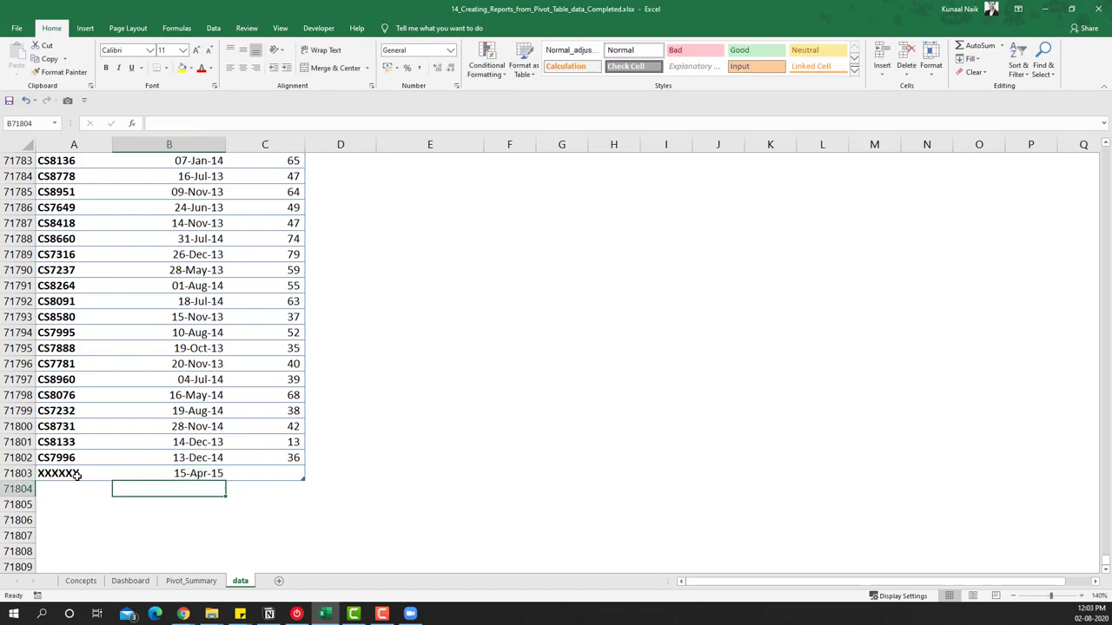
- Enter 100000 as the new row's tran_amount
key(Up)
key(Right)
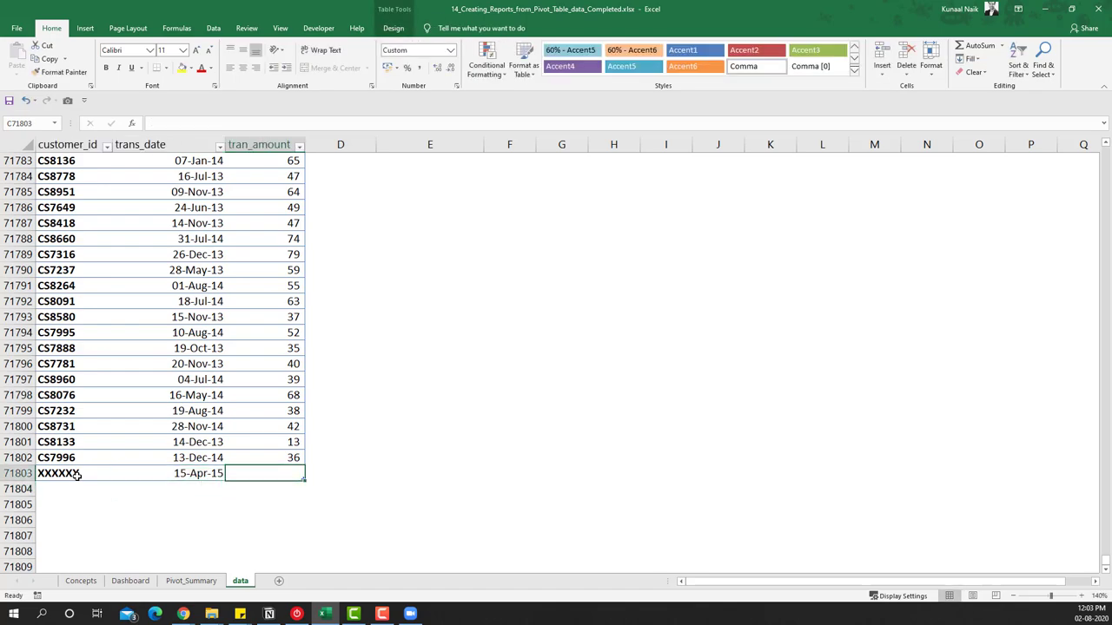
text(100000)
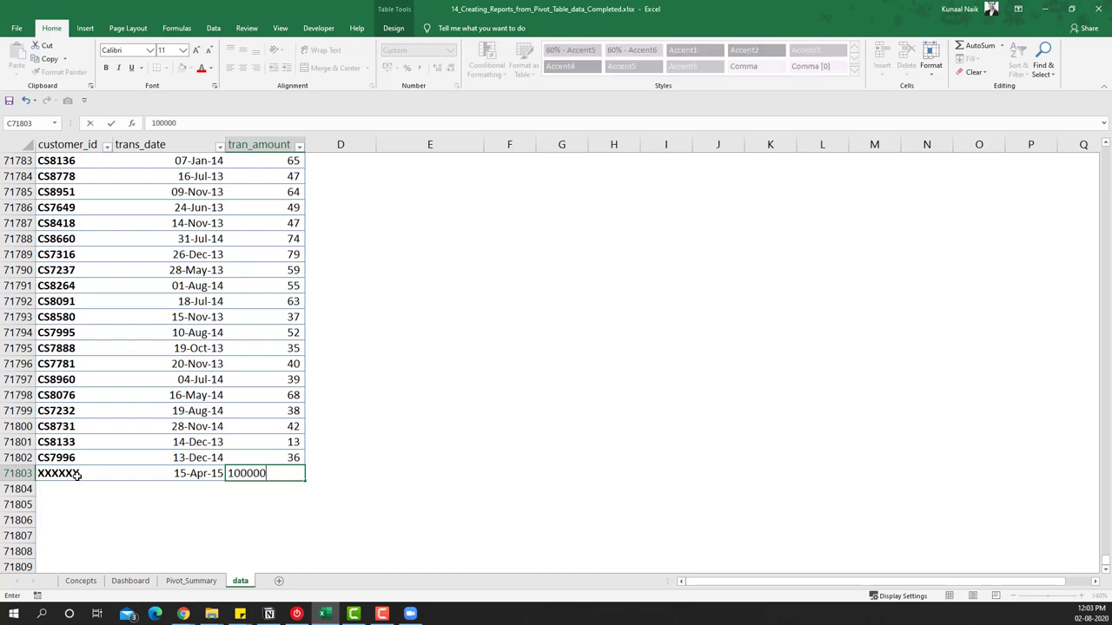
key(Return)
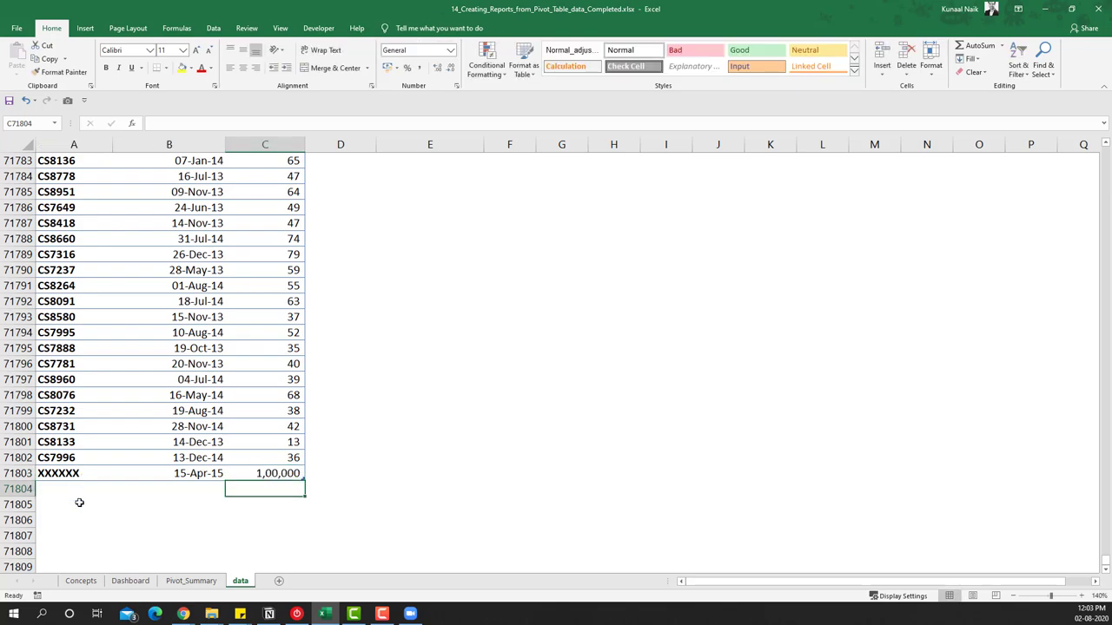
drag(276, 473, 100, 476)
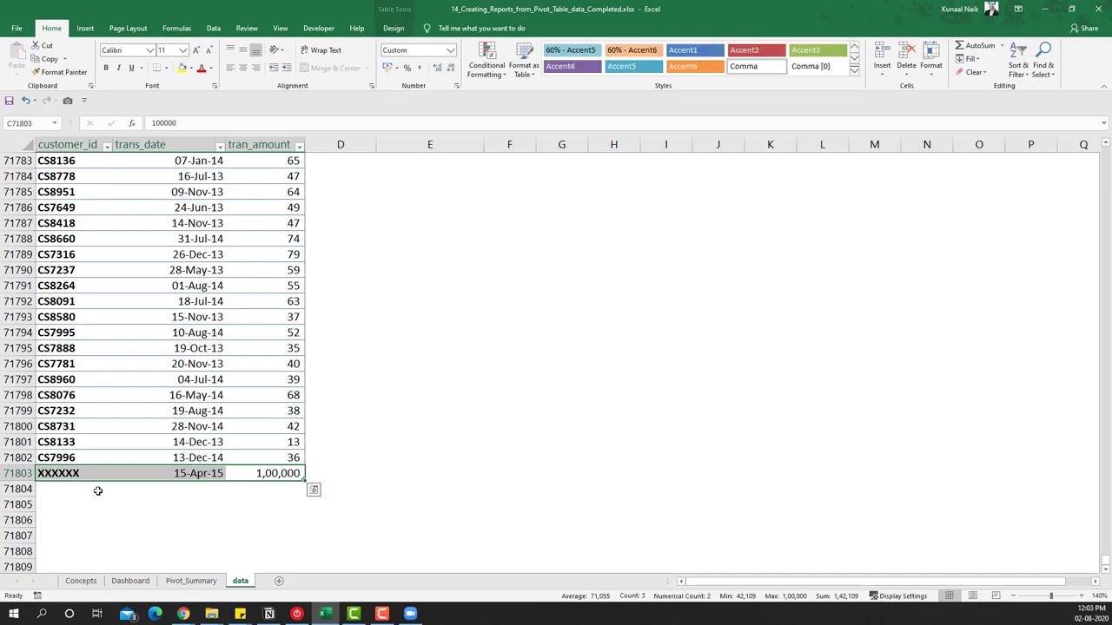
click(174, 511)
- Refresh the pivot table on the Pivot_Summary sheet to include the new record
click(191, 581)
right_click(203, 250)
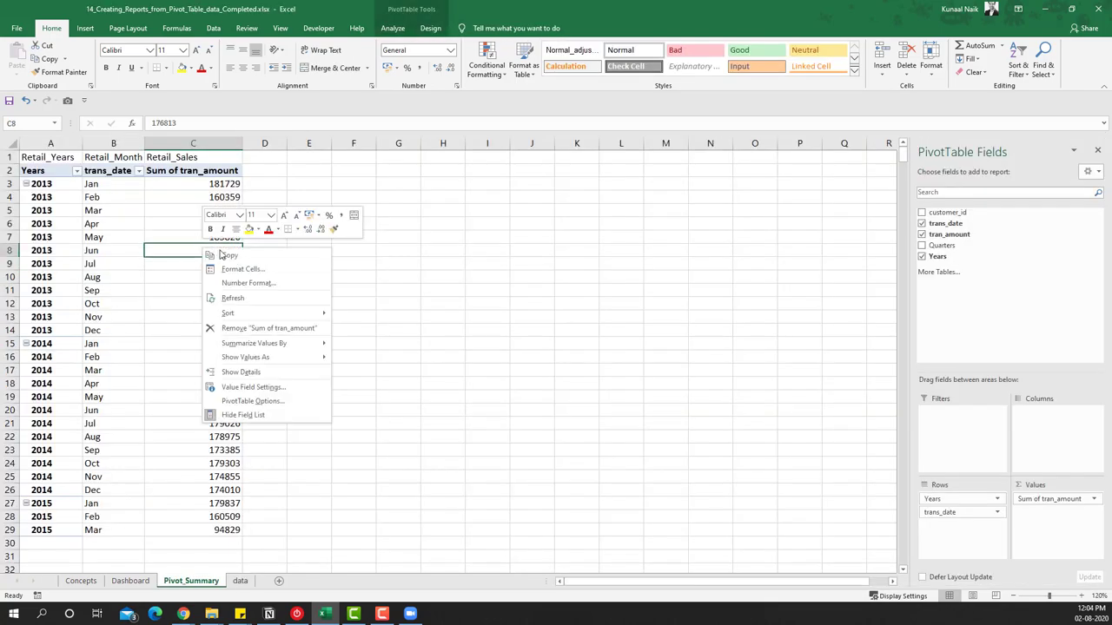
click(259, 297)
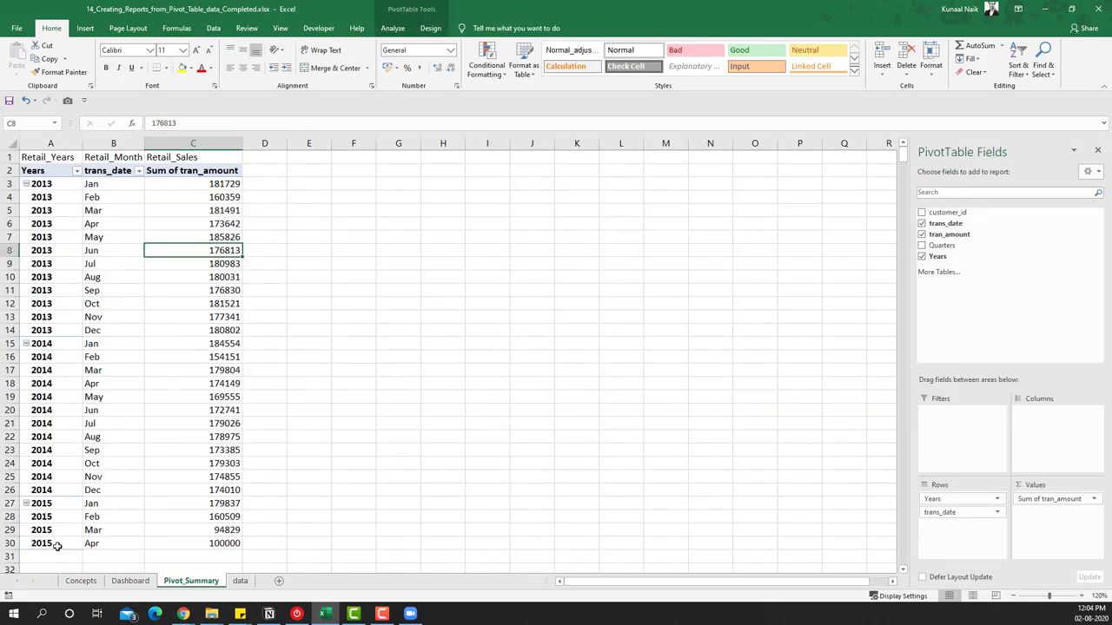
- Check the April 2015 row of the pivot table and set the Dashboard's year selection to 2015
drag(34, 543, 214, 544)
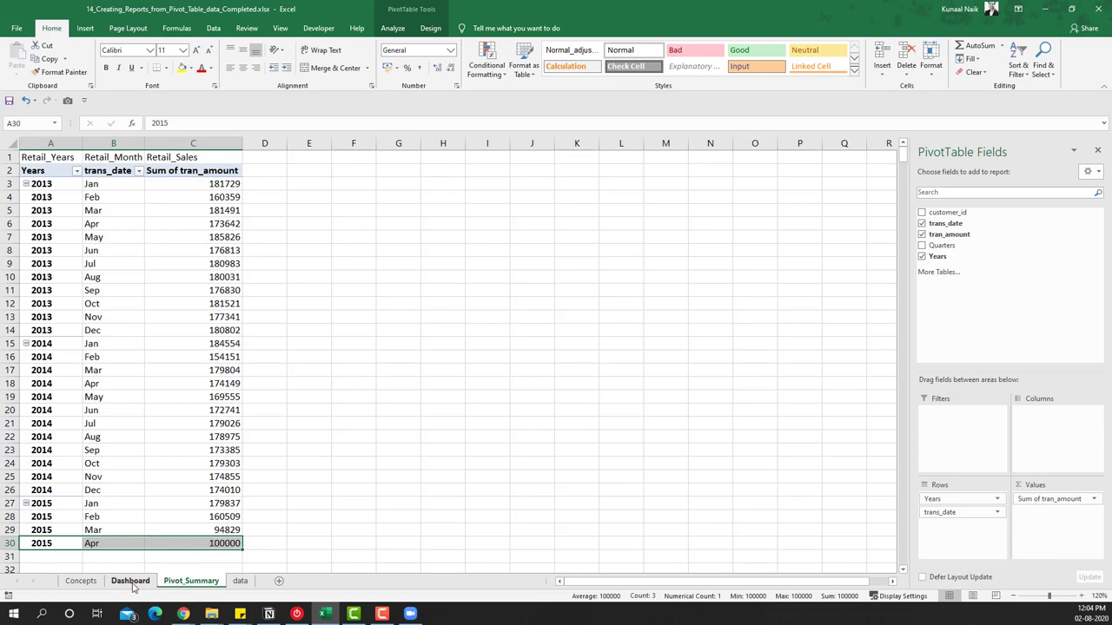
click(130, 581)
click(208, 230)
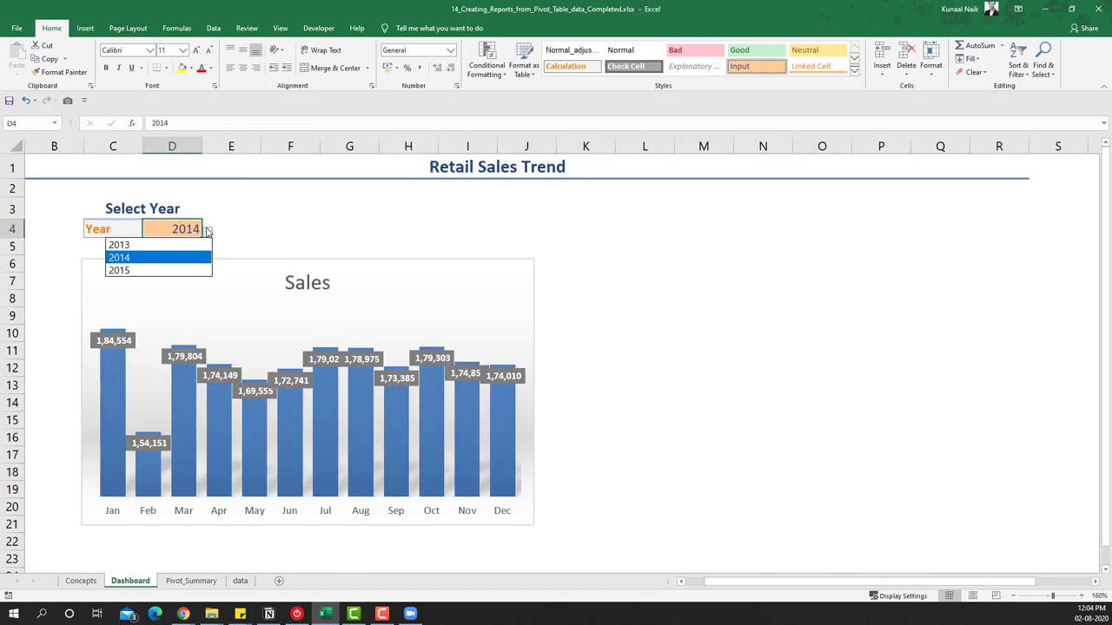
click(154, 270)
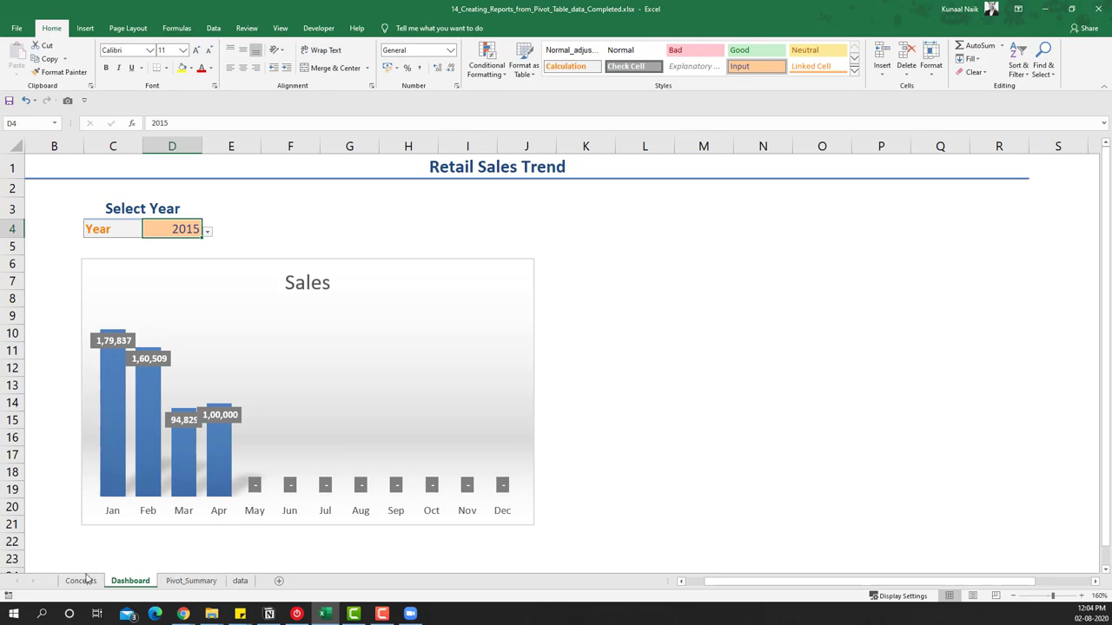
- Remove the XXXXXX test record in row 71803 from the data sheet
click(241, 580)
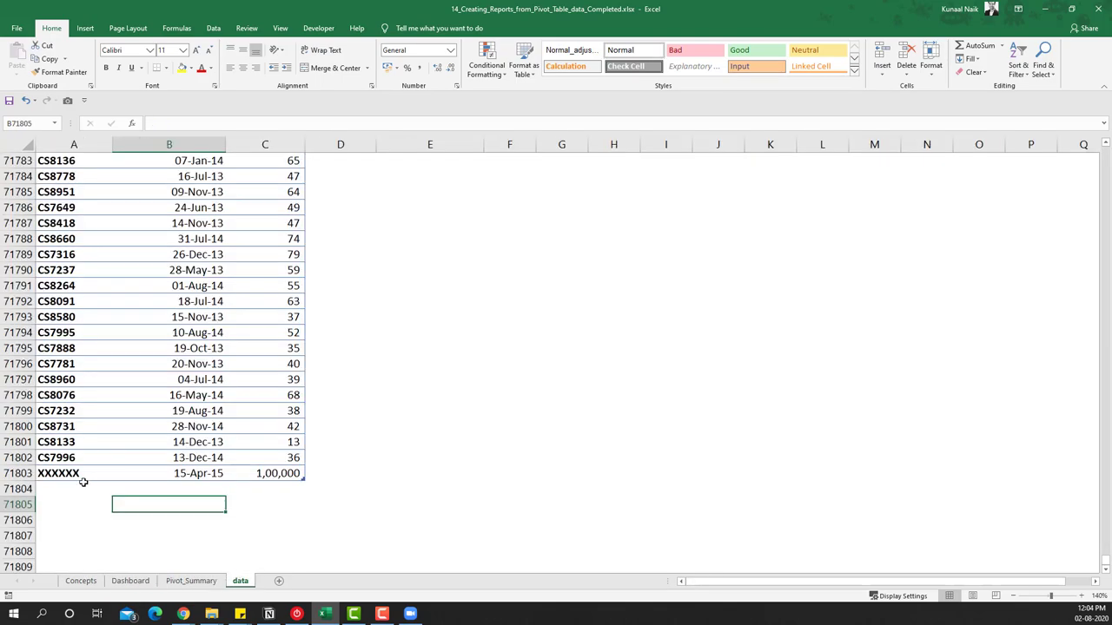
right_click(19, 473)
key(Escape)
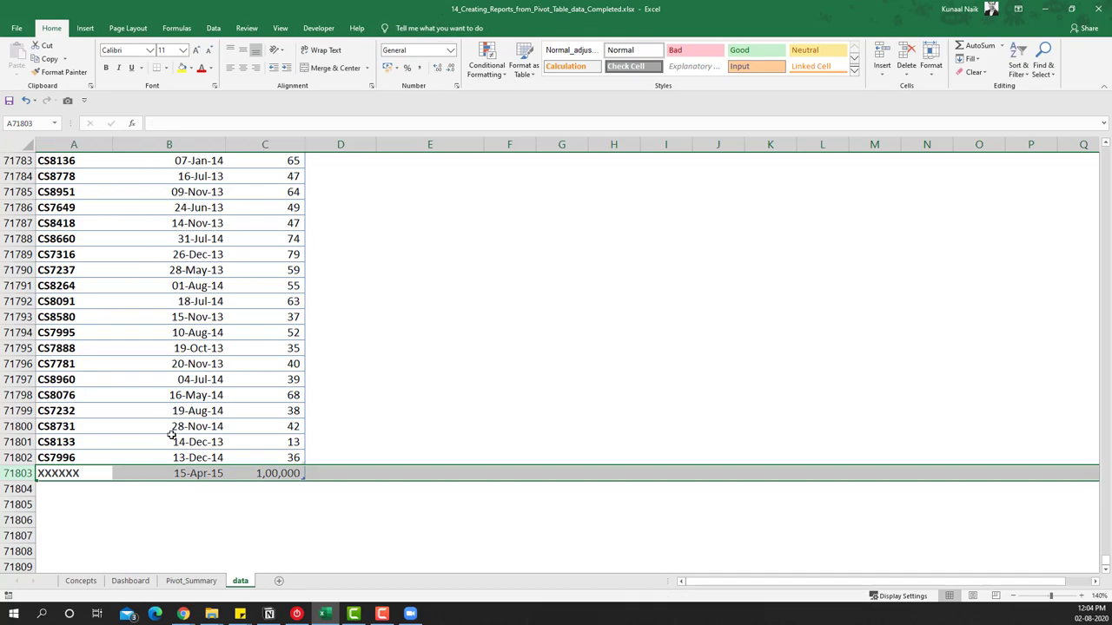
key(Delete)
- Refresh the pivot table on the Pivot_Summary sheet to drop the removed record and return to the Dashboard sheet
click(191, 580)
right_click(165, 340)
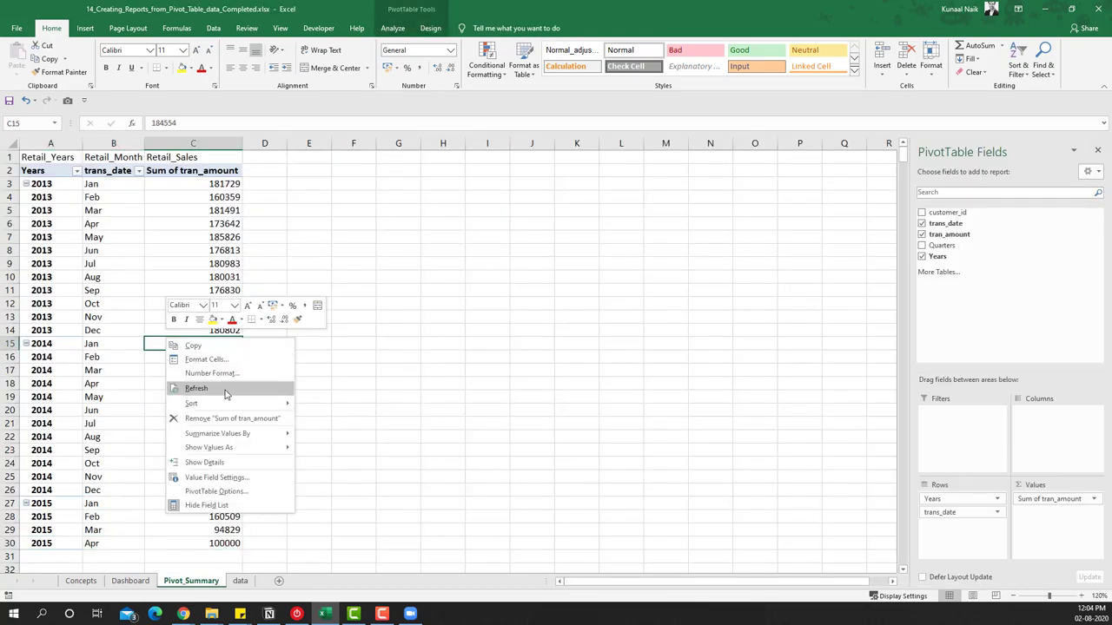
click(225, 393)
click(147, 581)
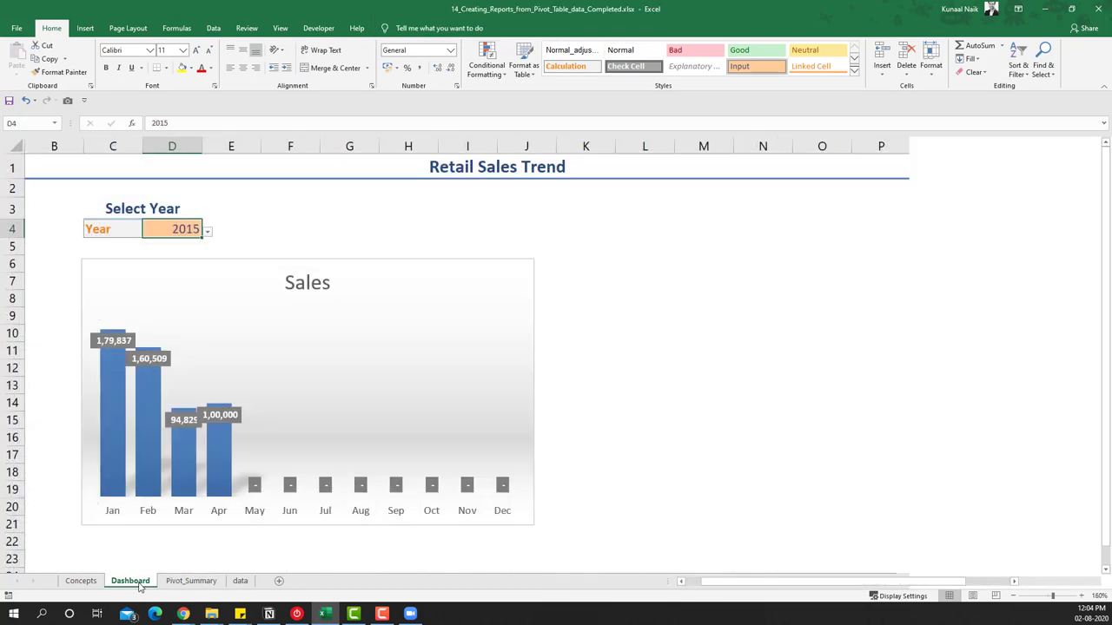